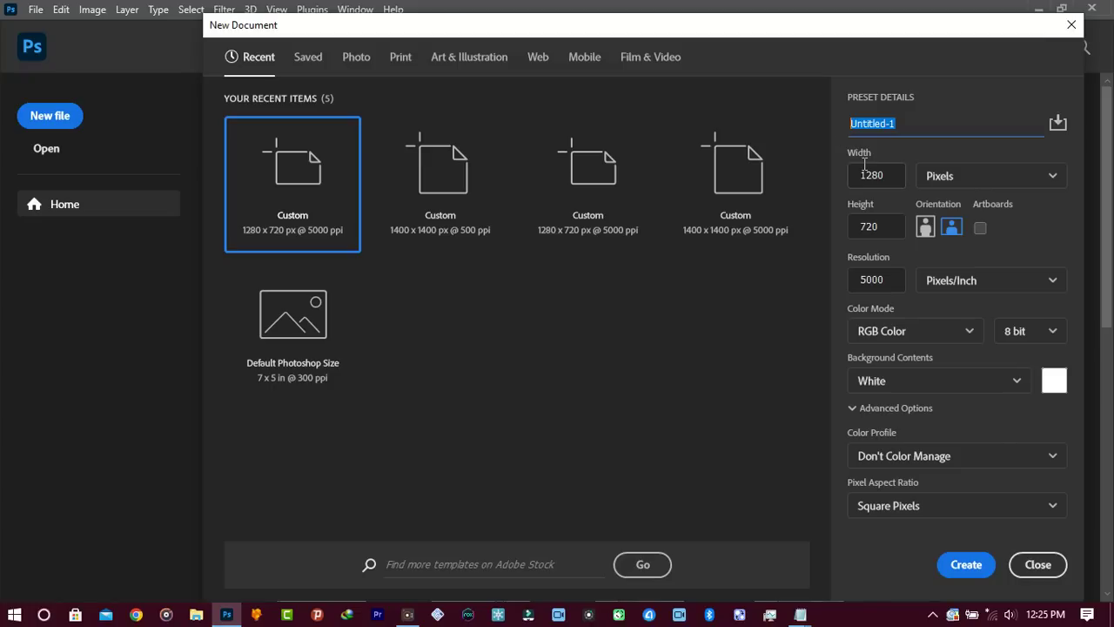
Create a new document named "mountain minimalistic logo" with a width and height of 1400 pixels.
text(mountain minimalistic)
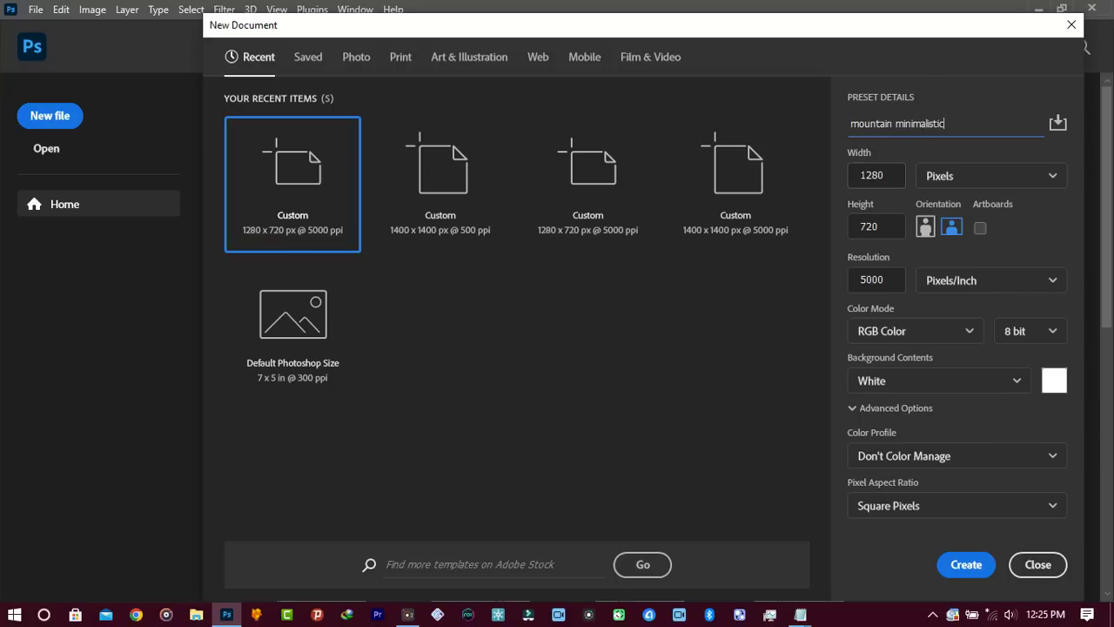
text( logo)
click(897, 171)
drag(887, 174, 832, 174)
text(1400)
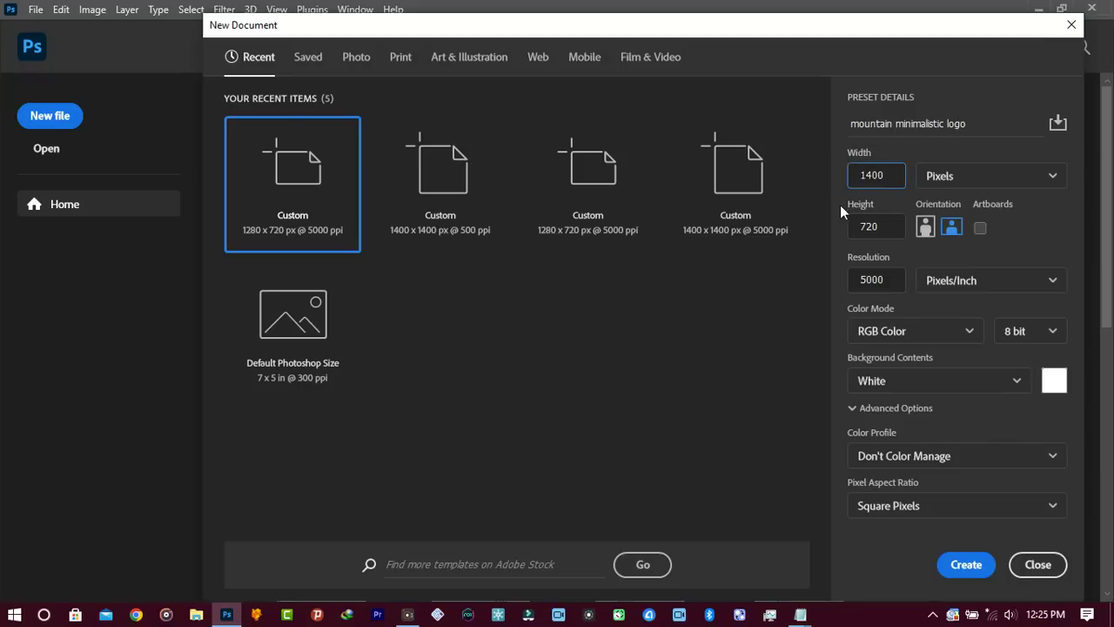
key(Tab)
text(1400)
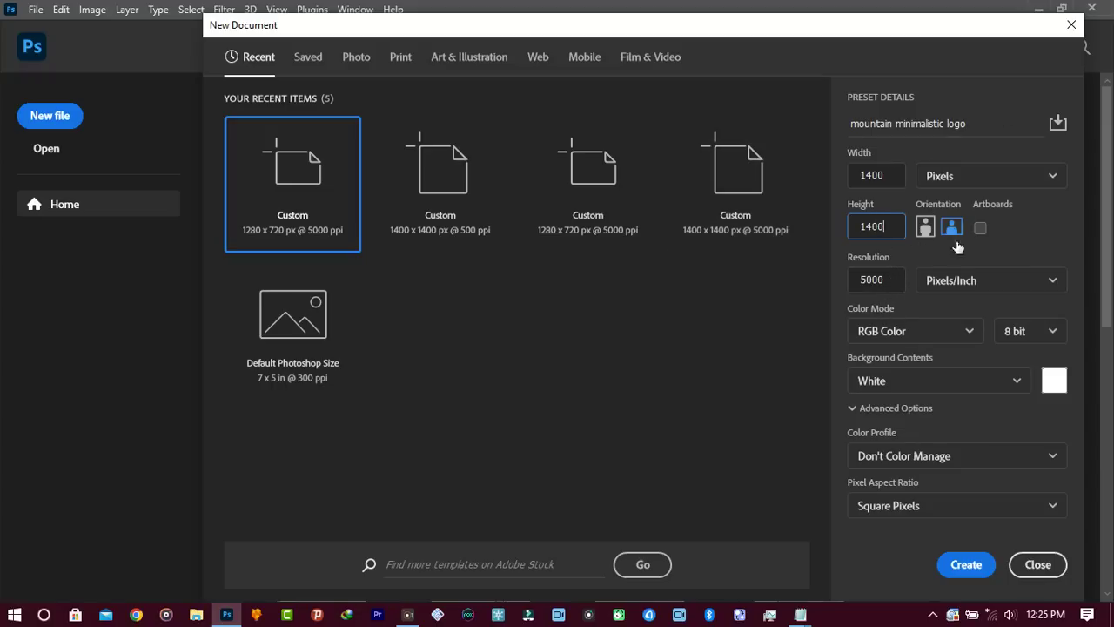
click(964, 563)
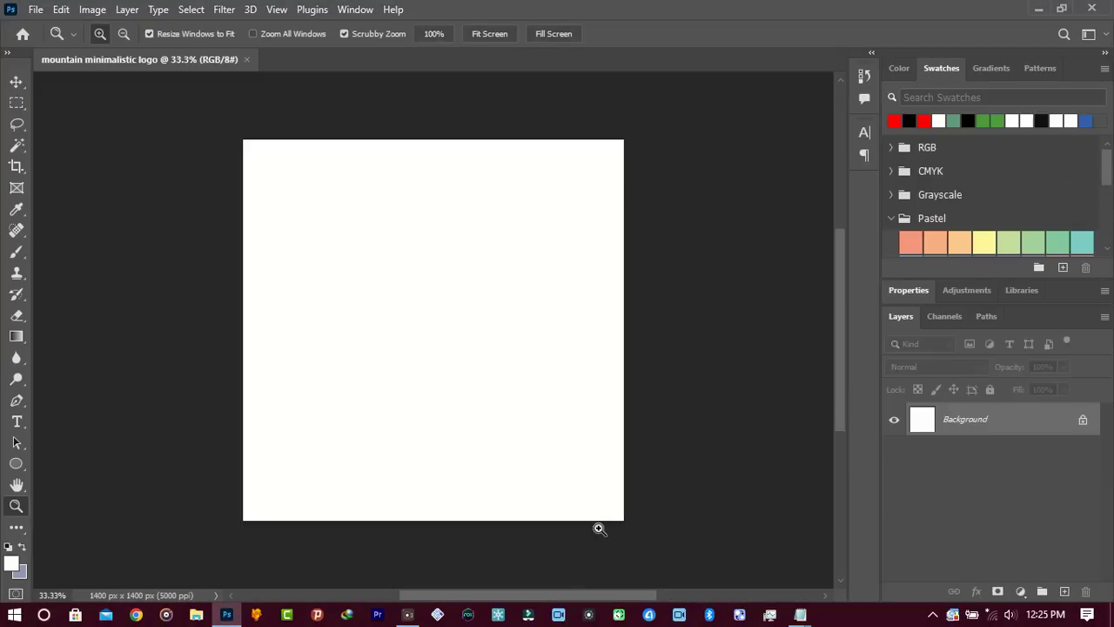
drag(406, 597, 373, 597)
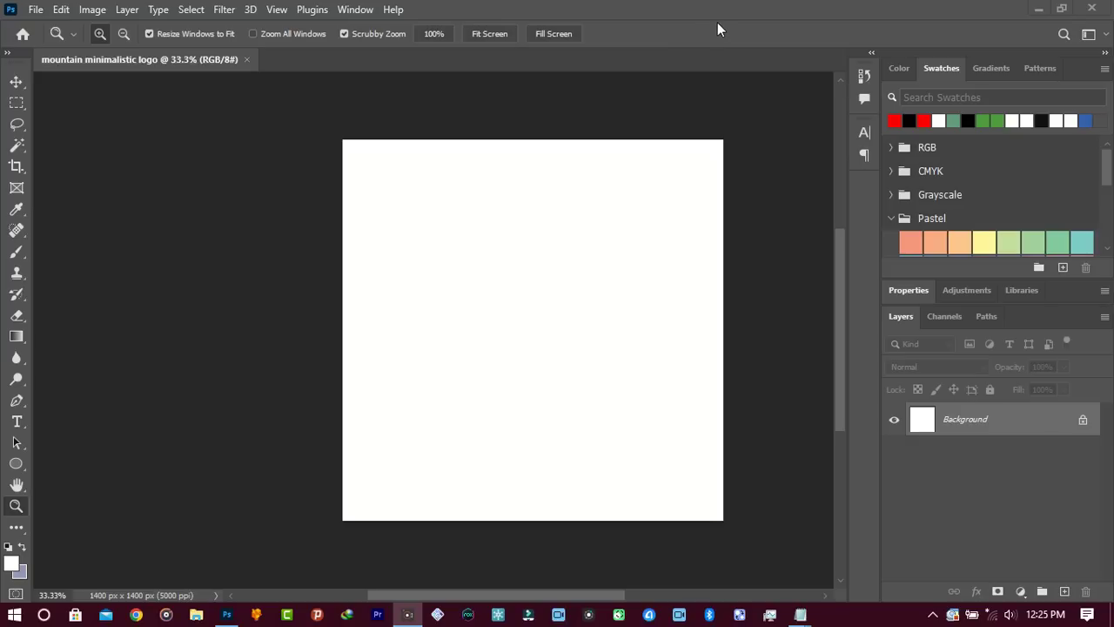
click(362, 9)
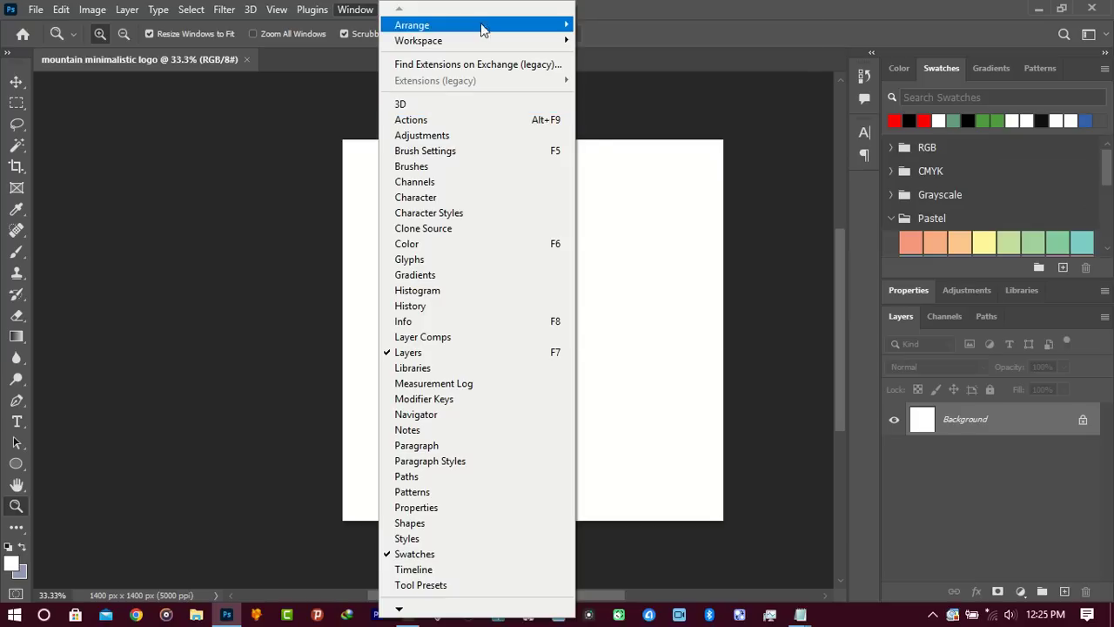
mouse_move(482, 39)
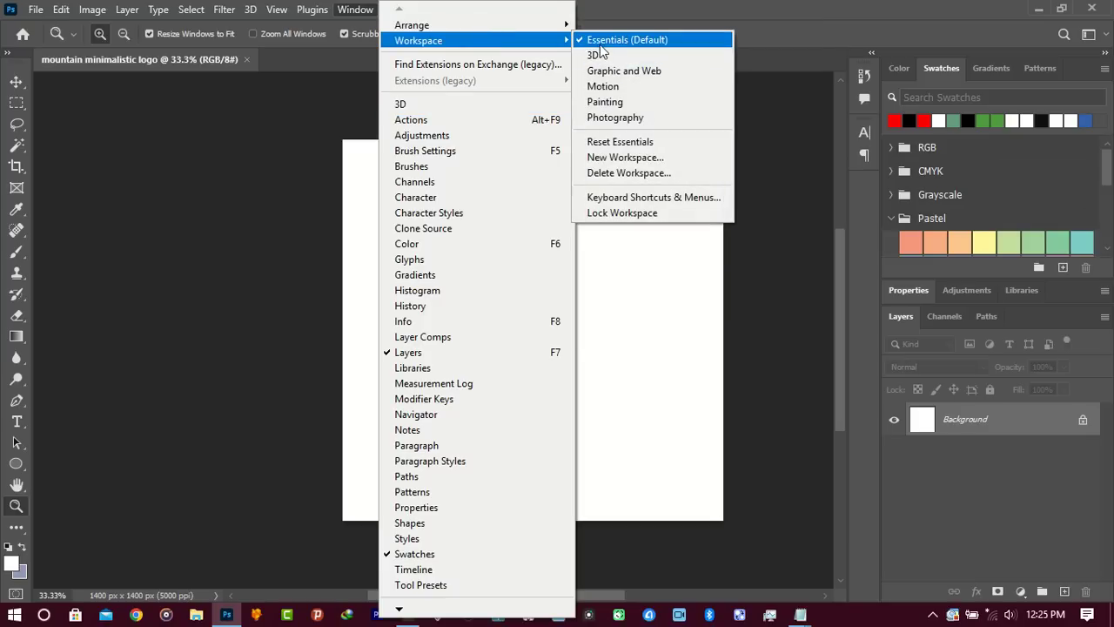
click(694, 10)
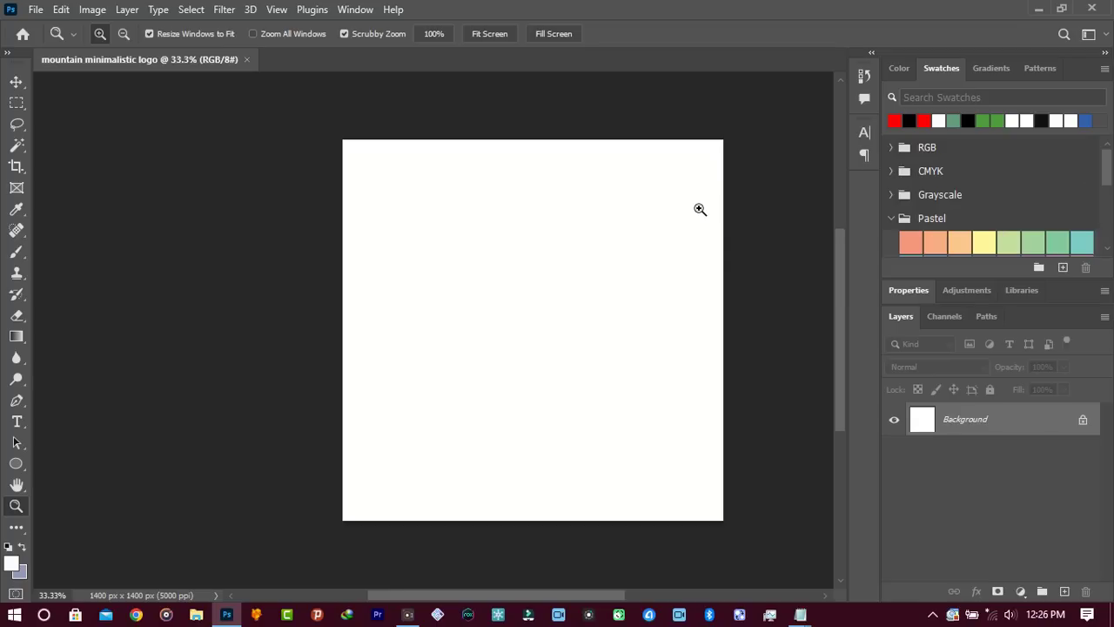
Draw an ellipse about 727 × 688 px near the canvas centre, with no fill and a 35 px black stroke.
click(18, 468)
right_click(17, 467)
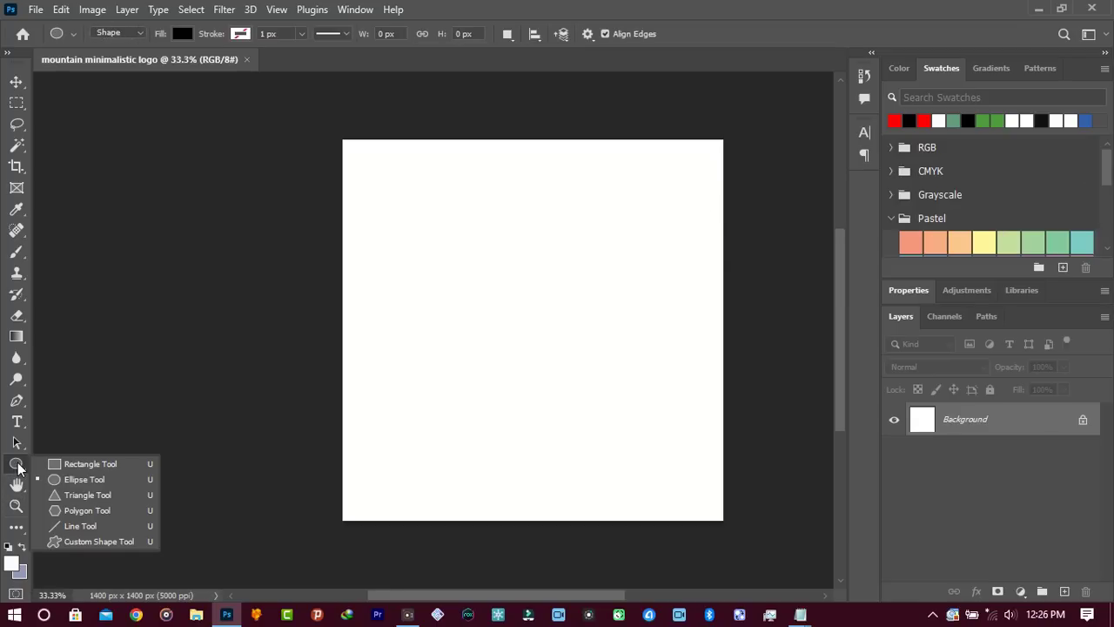
click(75, 479)
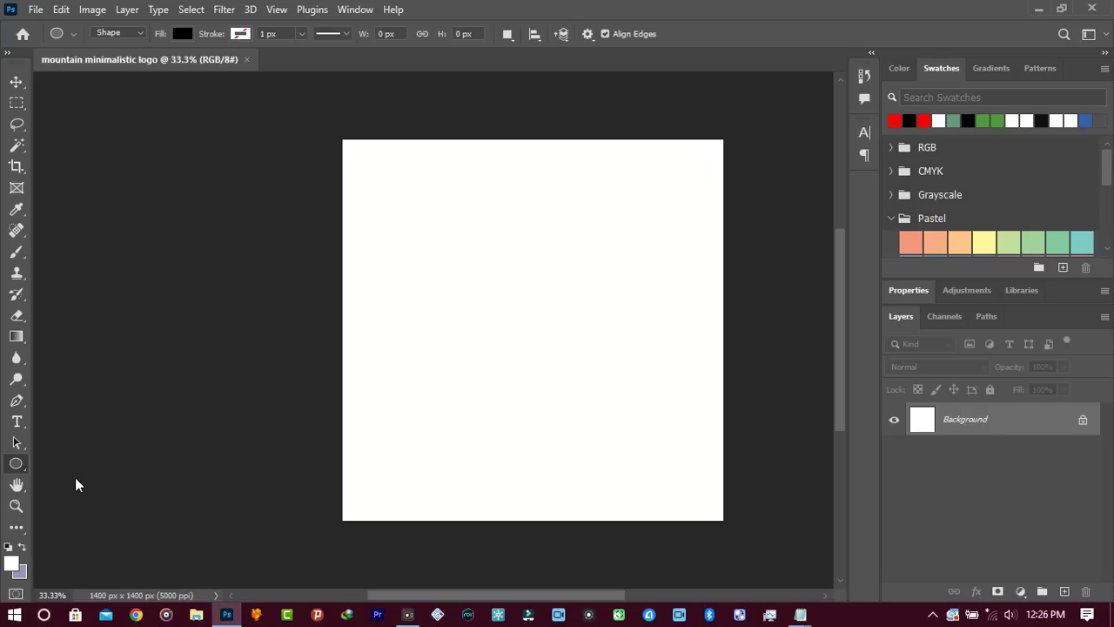
click(181, 33)
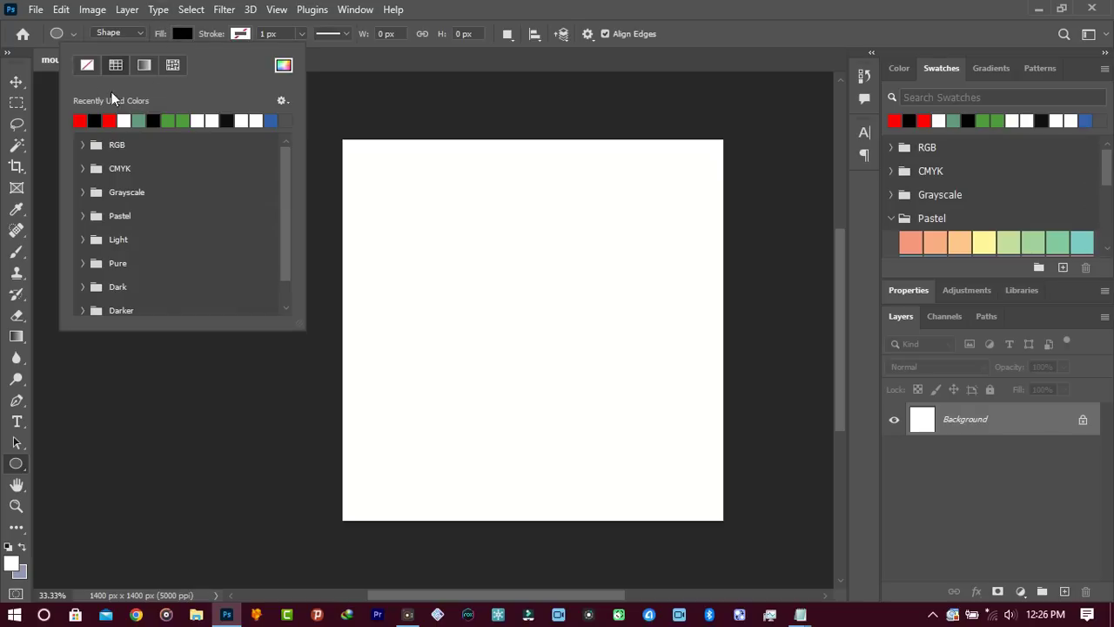
click(86, 67)
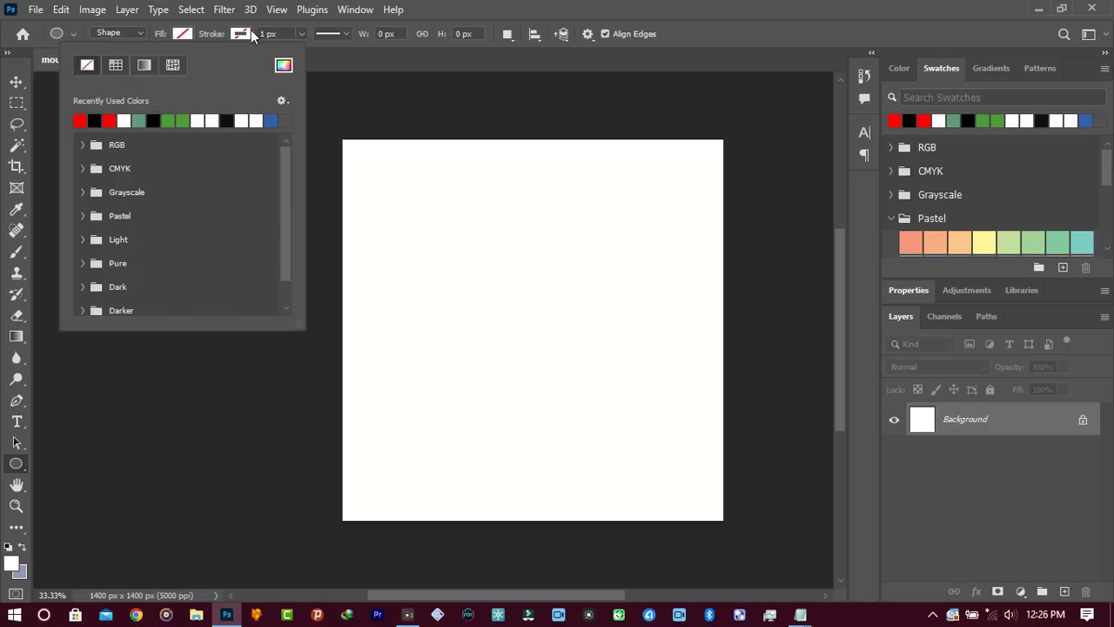
click(247, 30)
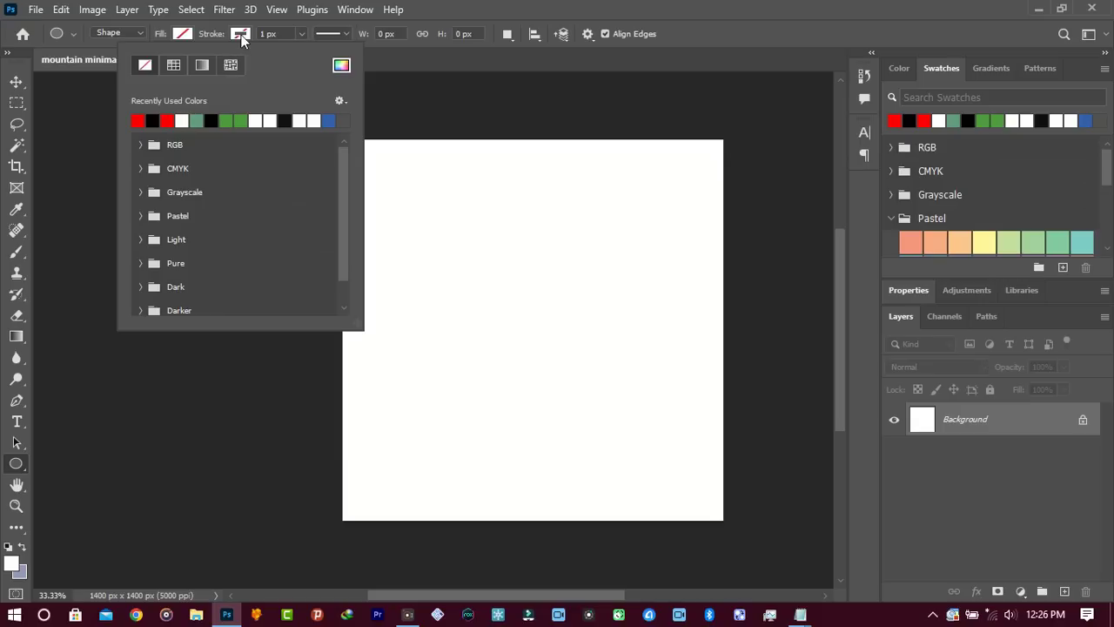
click(155, 119)
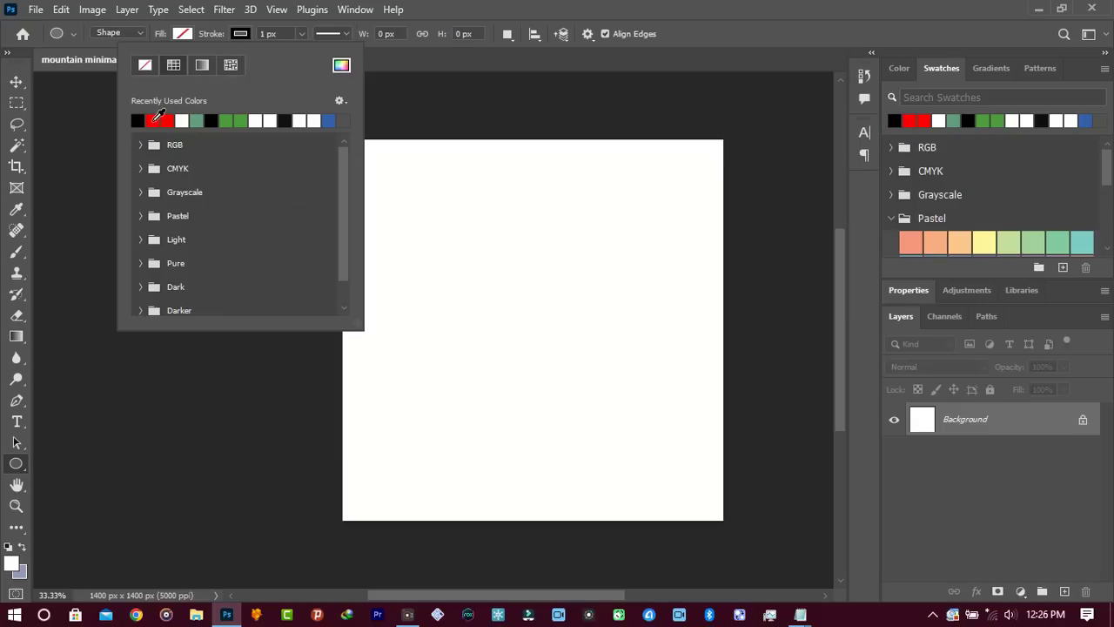
drag(266, 35, 234, 39)
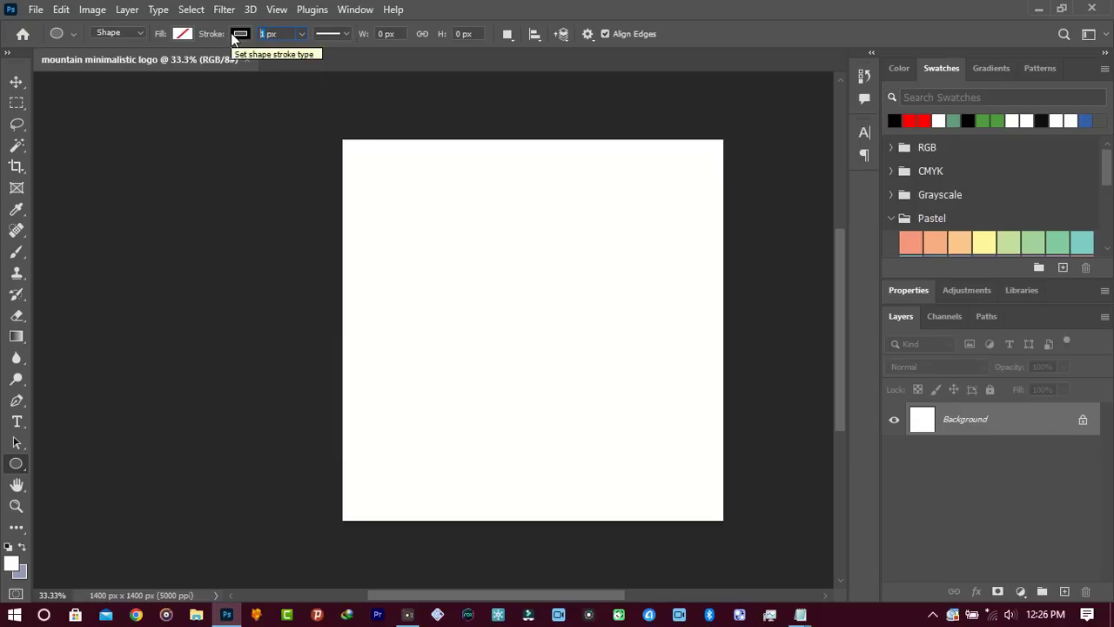
text(35)
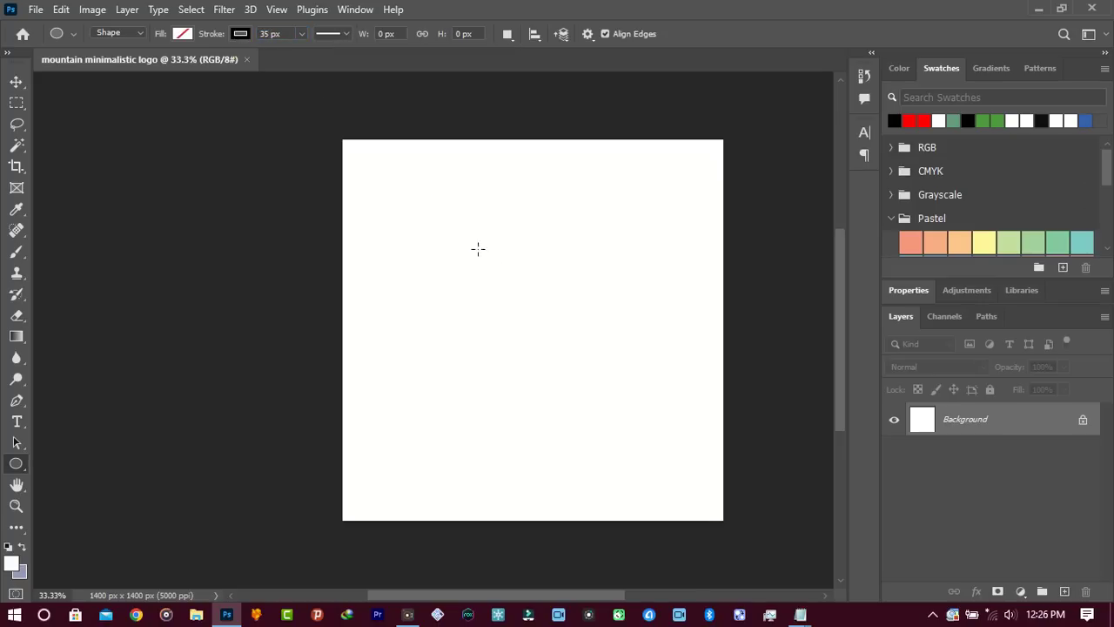
drag(442, 236, 636, 423)
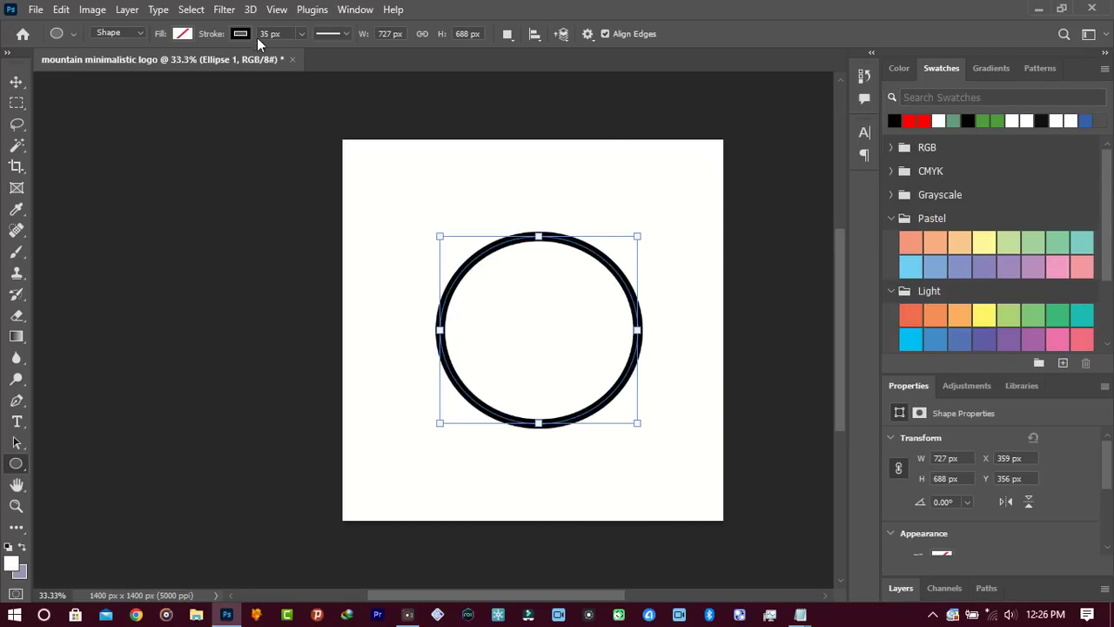
Set the ellipse's stroke width to 40 px.
drag(269, 33, 261, 33)
text(30)
key(Return)
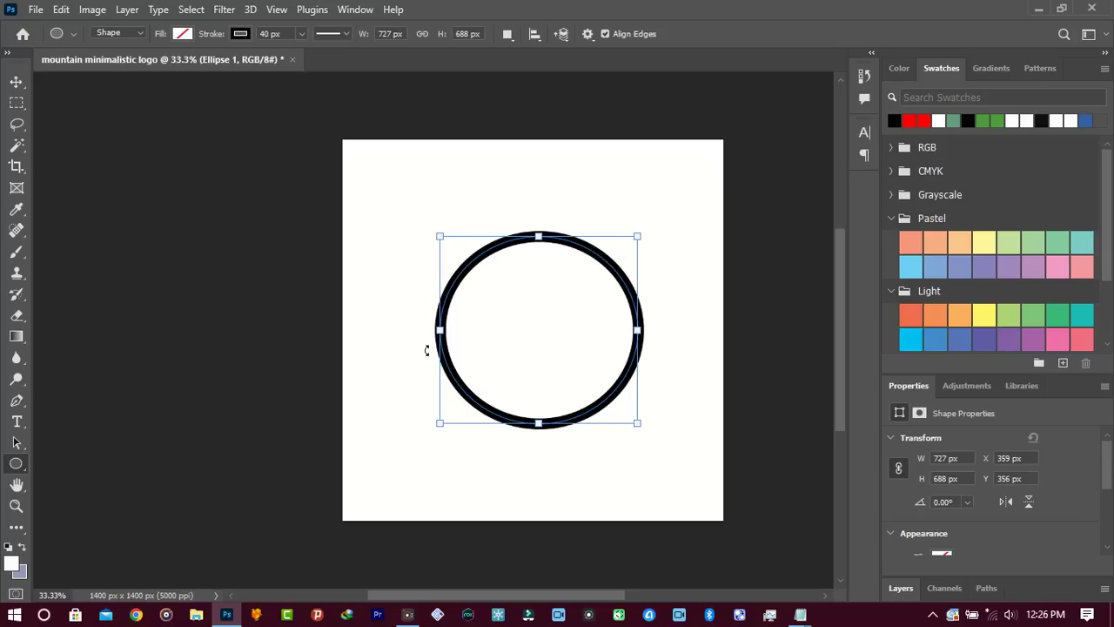
click(721, 56)
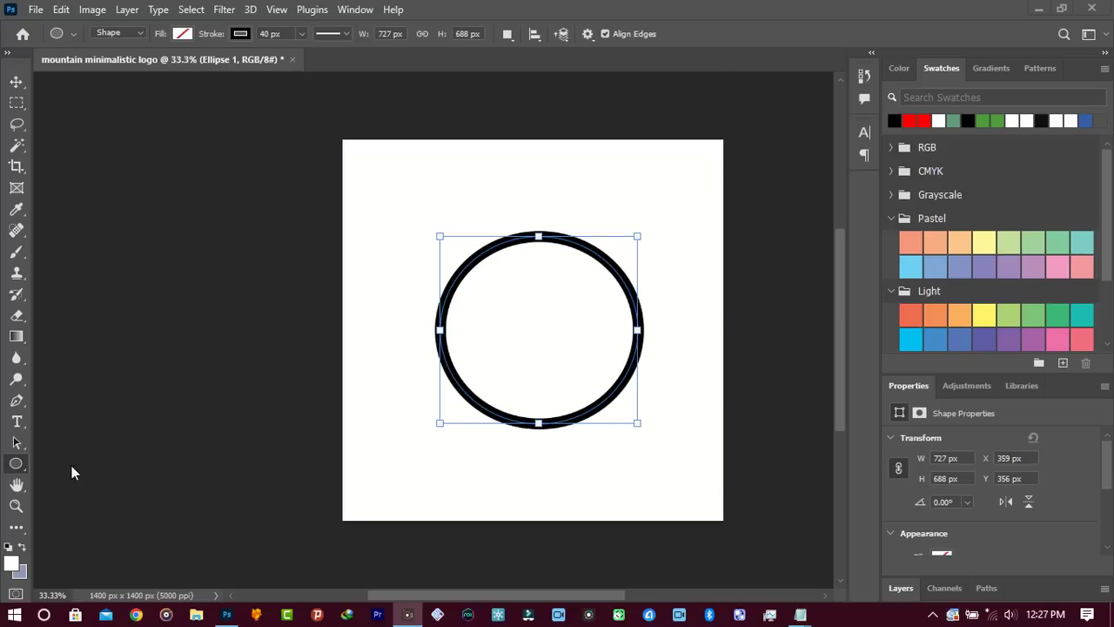
Switch to the Rectangle tool and add a new layer named "rec" above the ellipse layer.
right_click(20, 463)
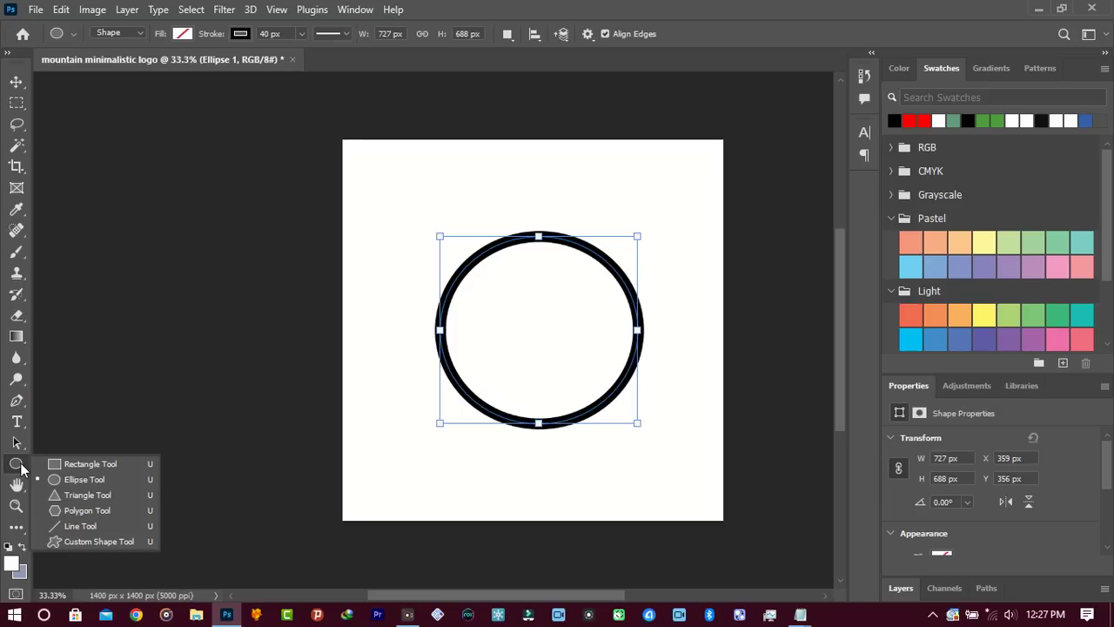
click(80, 463)
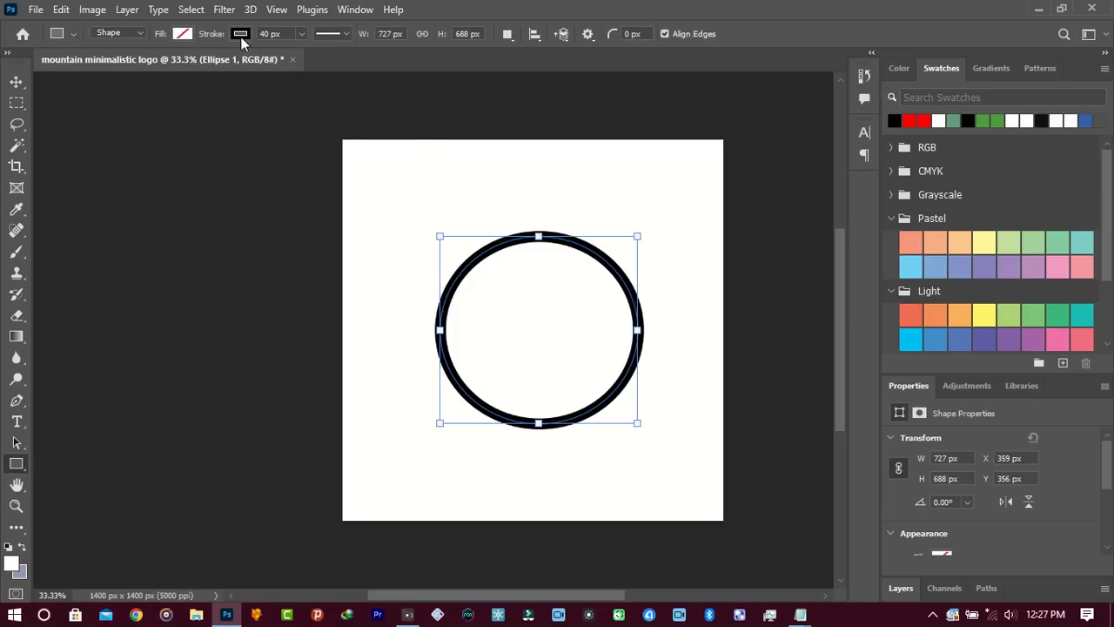
click(904, 588)
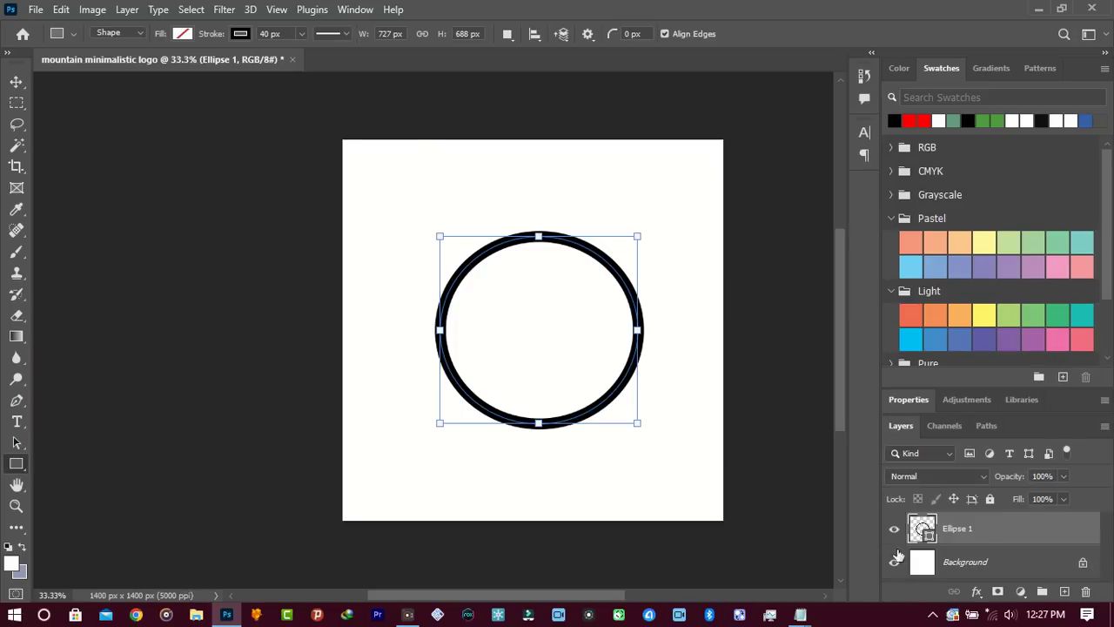
drag(901, 414, 886, 190)
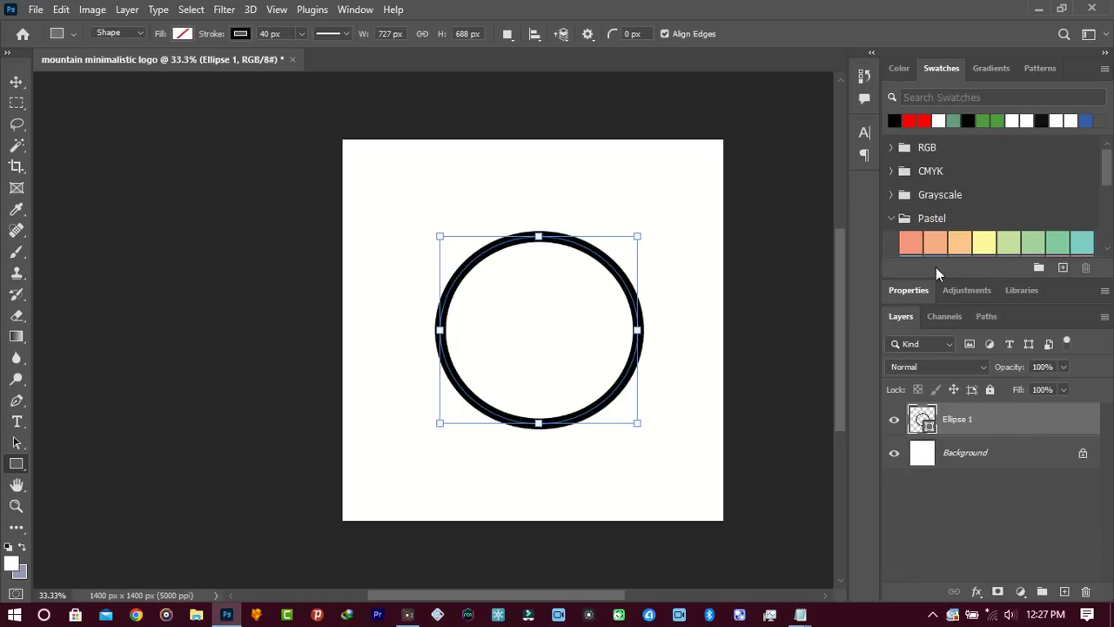
click(1064, 592)
double_click(956, 419)
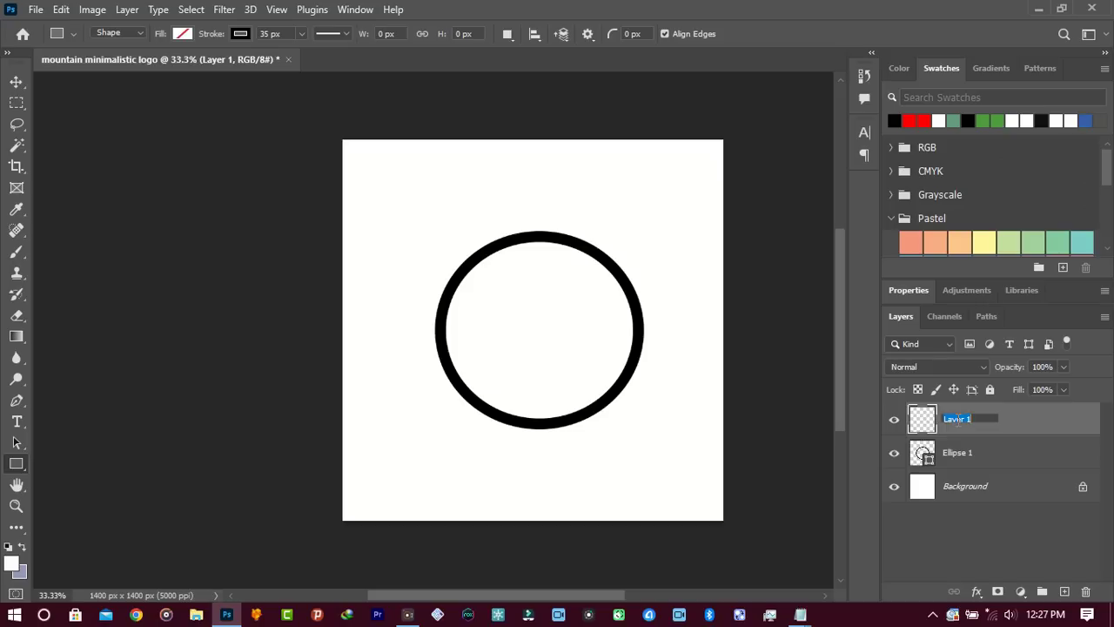
text(rec)
key(Return)
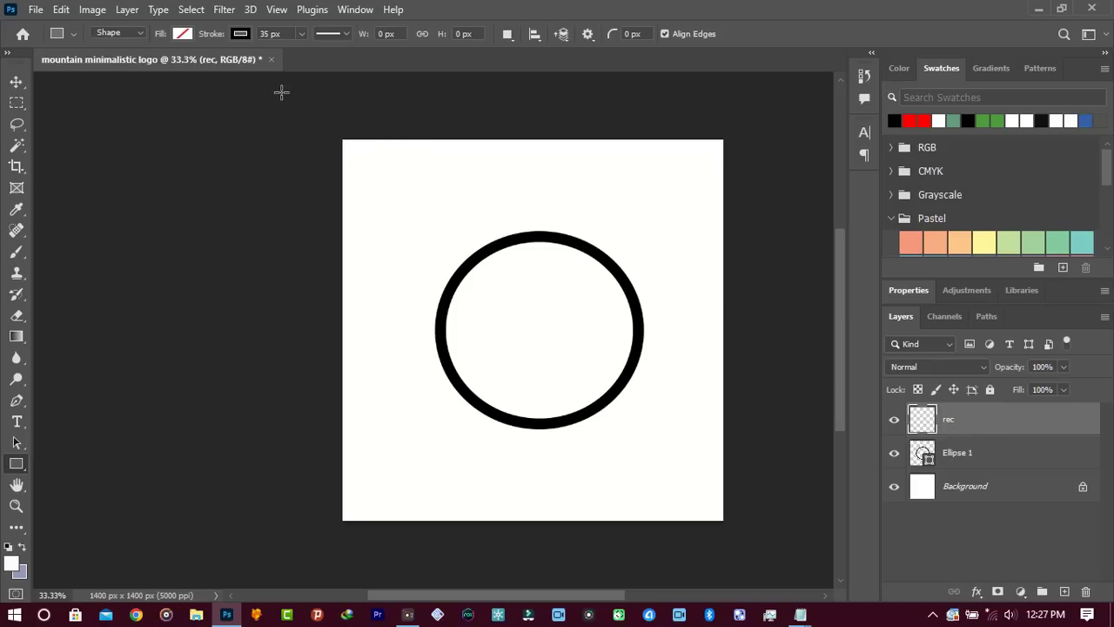
Draw two black rectangles without stroke side by side in the canvas's upper-left area, about 121 × 220 px and 124 × 361 px.
click(239, 34)
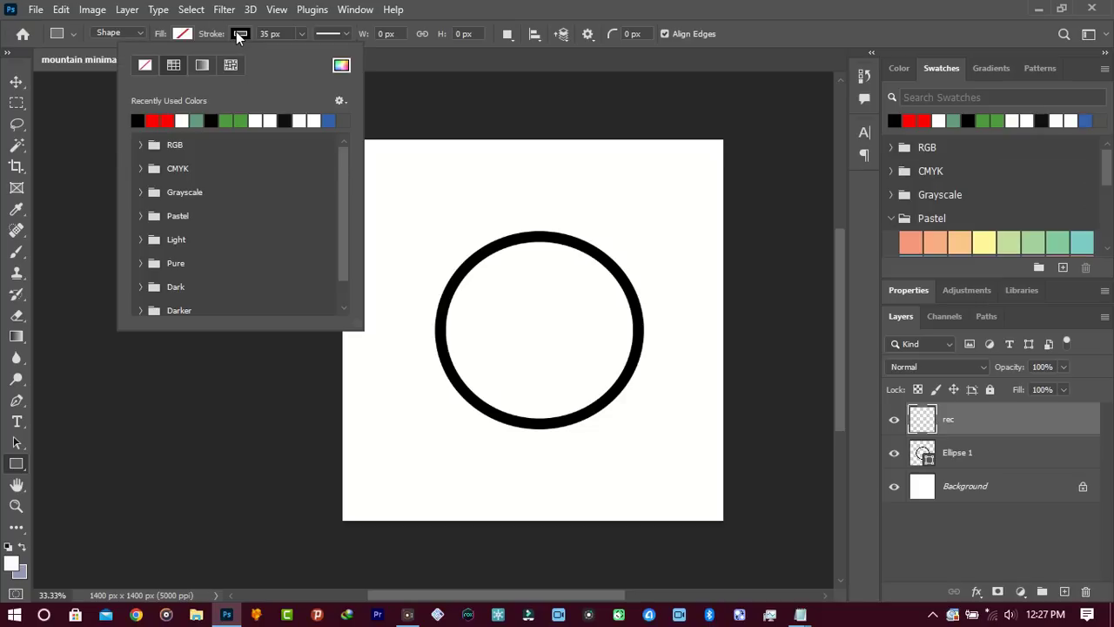
click(144, 66)
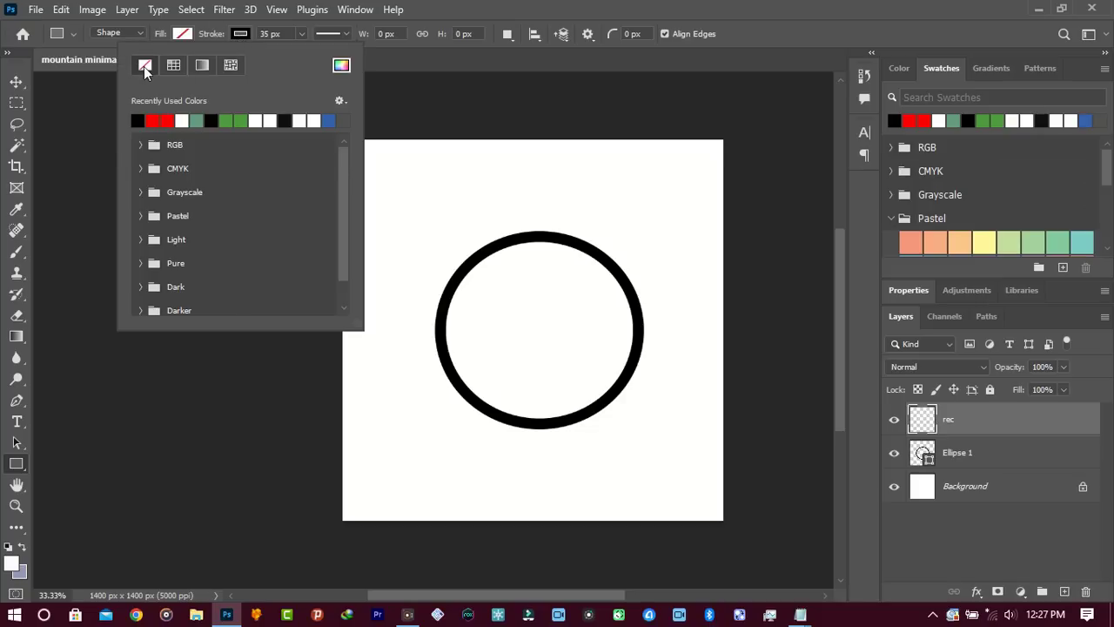
click(183, 33)
click(80, 120)
click(527, 9)
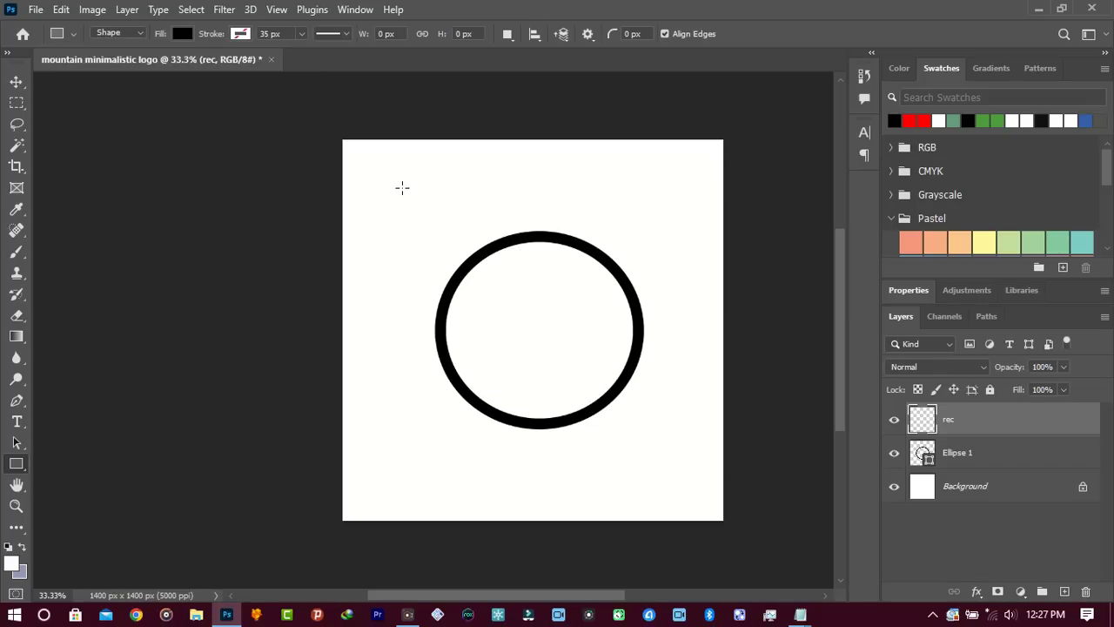
drag(376, 188, 409, 249)
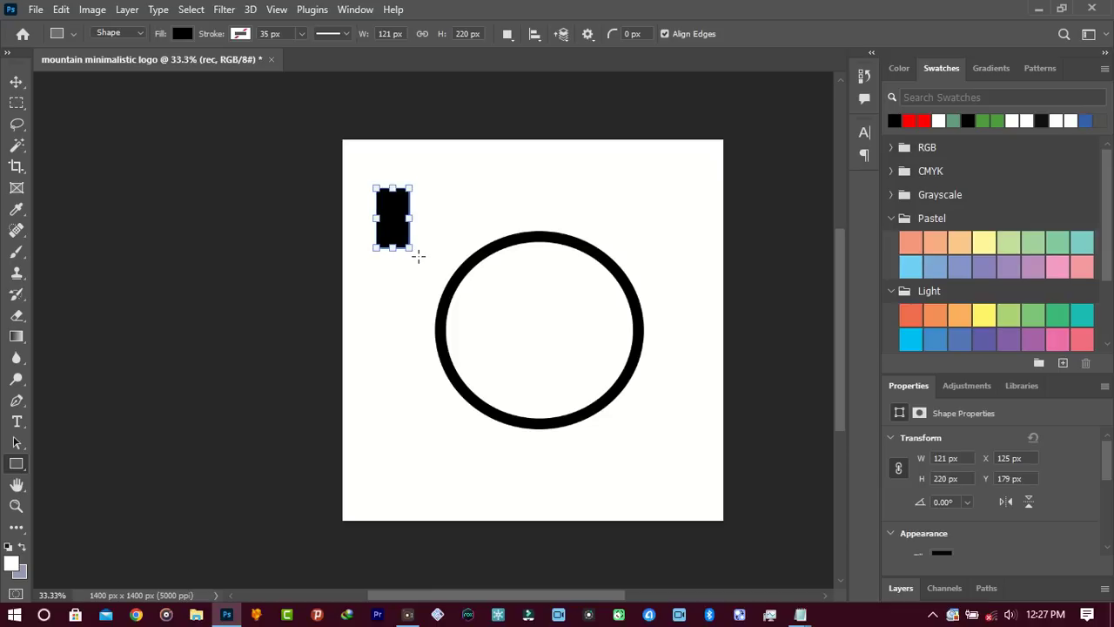
drag(418, 254, 451, 158)
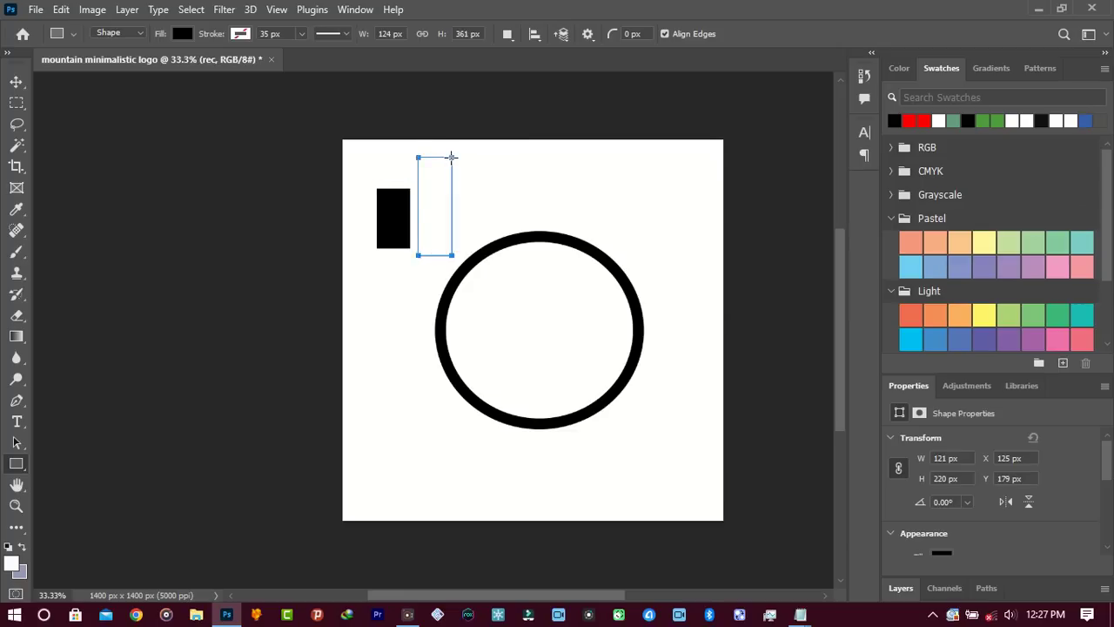
Move the shorter rectangle on the rec layer down and right until its base lines up with the taller one, leaving a narrow gap.
click(902, 589)
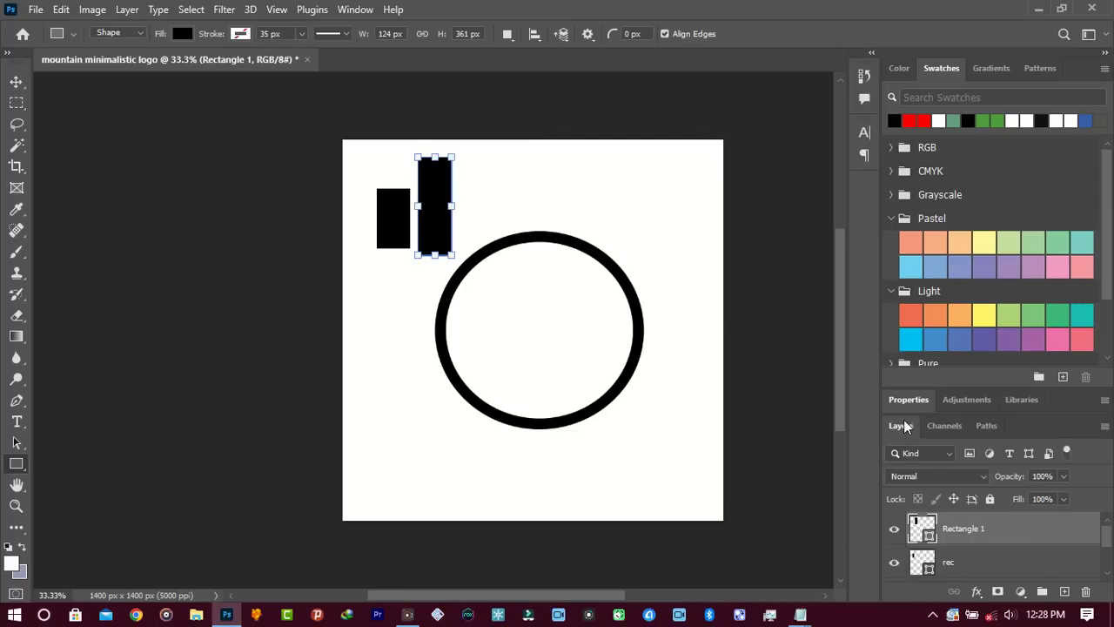
drag(902, 411, 901, 302)
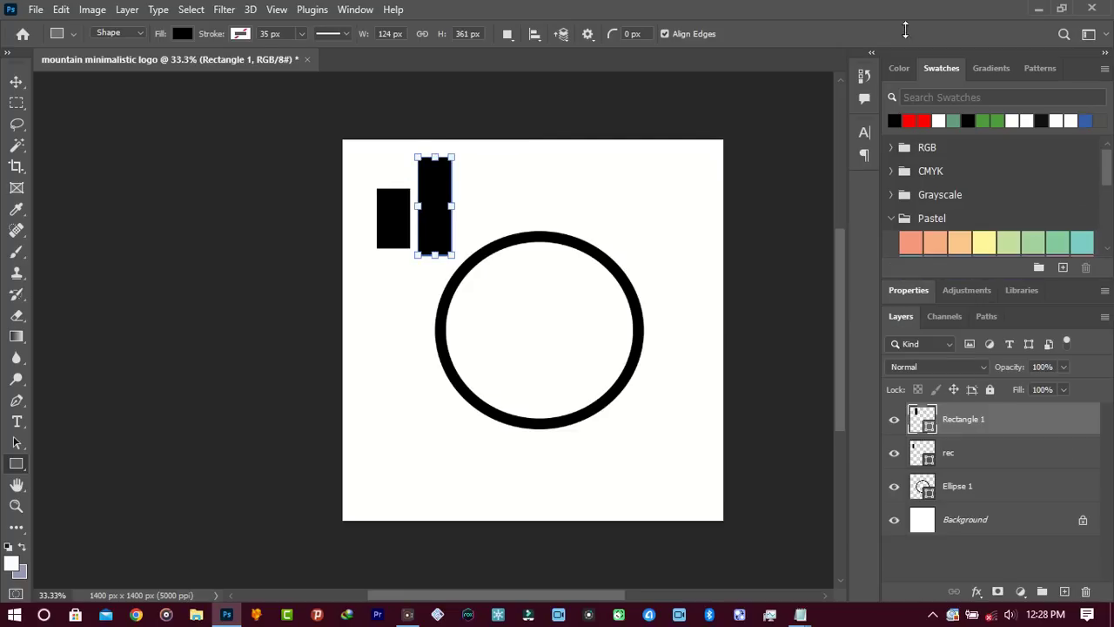
click(980, 450)
click(980, 450)
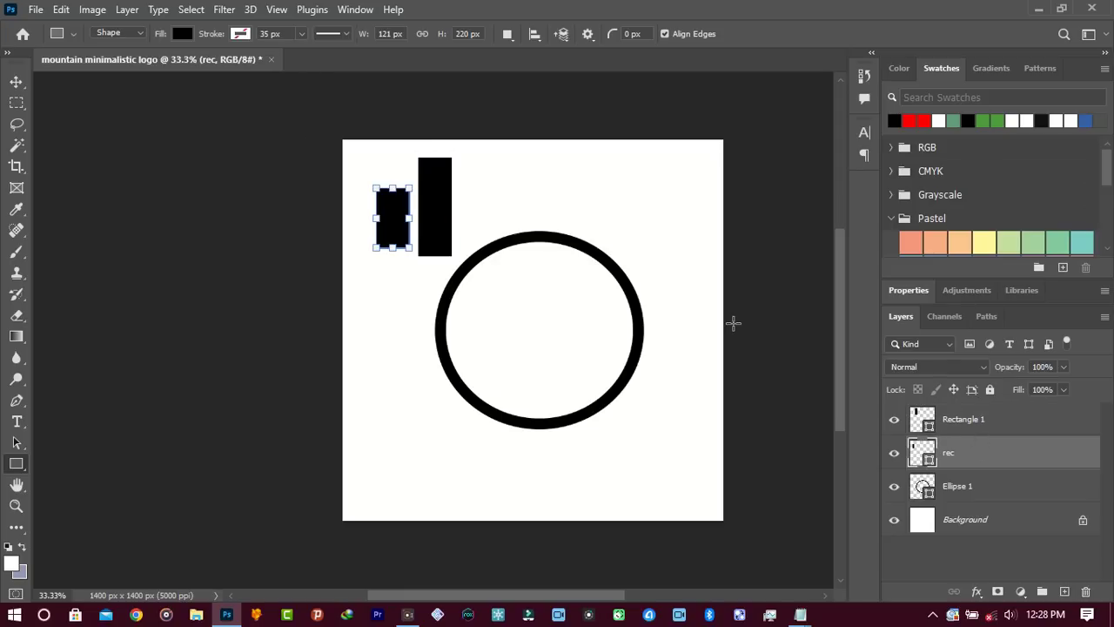
key(v)
key(Down)
key(Down)
key(Down)
key(Down)
key(Down)
key(Down)
key(Down)
key(Down)
key(Down)
key(Down)
key(Down)
key(Down)
key(Down)
key(Down)
key(Down)
key(Down)
key(Down)
key(Down)
key(Down)
key(Down)
key(Right)
key(Right)
key(Right)
key(Right)
key(Right)
key(Right)
key(Right)
key(Right)
key(Right)
key(Right)
key(Right)
key(Right)
key(Right)
key(Right)
key(Right)
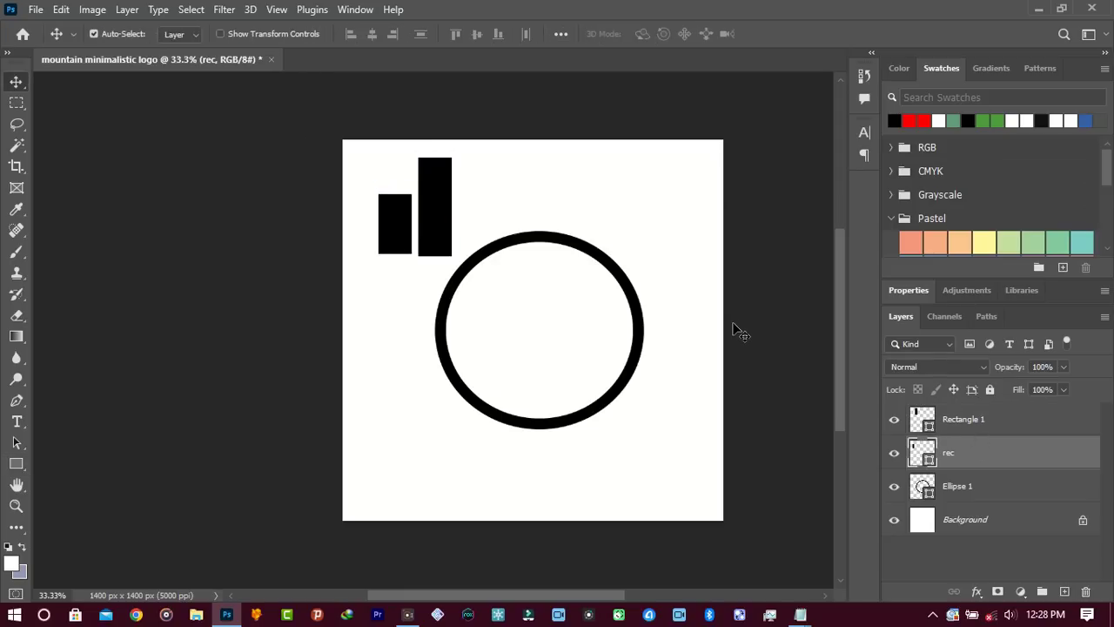
key(Down)
key(Down)
key(Down)
key(Down)
key(Down)
key(Down)
key(Down)
key(Down)
key(Down)
key(Down)
key(Right)
key(Right)
key(Right)
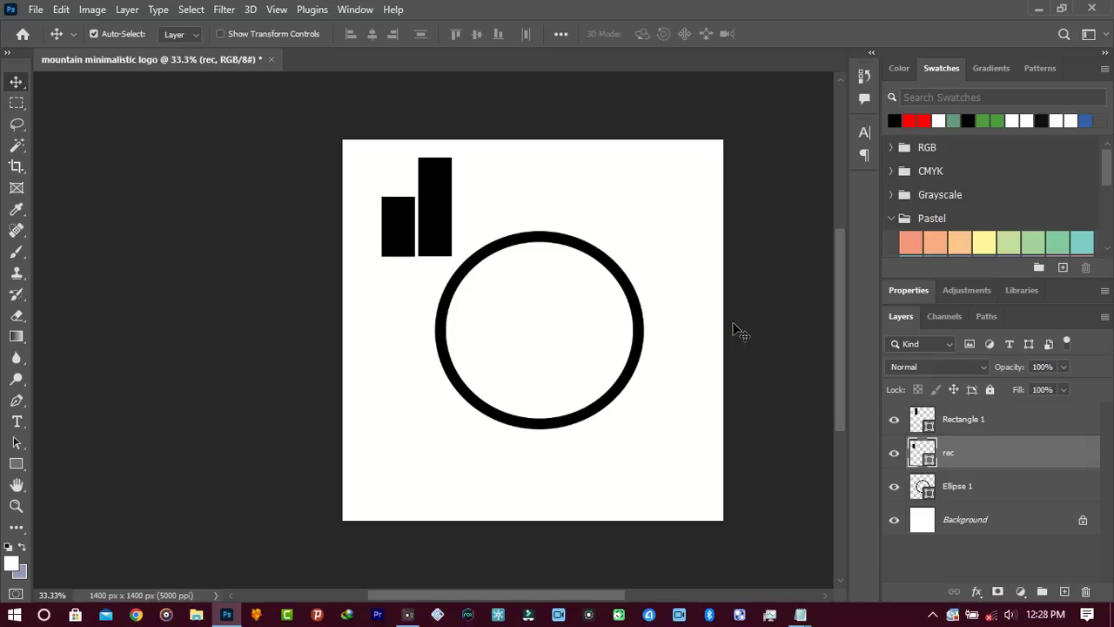
Duplicate the rec layer and move the copy to the other side of the tall rectangle, leaving a narrow gap.
key(ctrl+j)
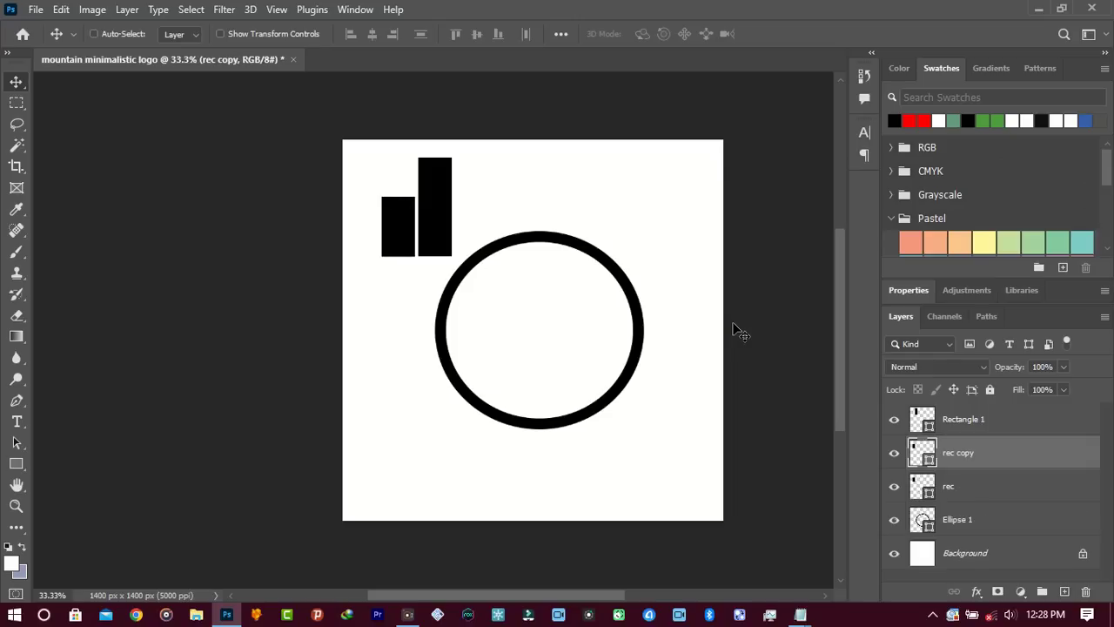
key(Right)
key(Right)
key(Right)
key(Right)
key(Right)
key(Right)
key(Right)
key(Right)
key(Right)
key(Right)
key(Right)
key(Right)
key(Right)
key(Right)
key(Right)
key(shift+Right)
key(shift+Right)
key(shift+Right)
key(shift+Right)
key(shift+Right)
key(shift+Right)
key(shift+Right)
key(shift+Right)
key(shift+Right)
key(shift+Right)
key(shift+Right)
key(shift+Right)
key(Right)
key(Right)
key(Right)
key(Right)
key(Right)
key(Right)
key(Right)
key(Right)
key(Right)
key(Right)
key(Right)
key(Right)
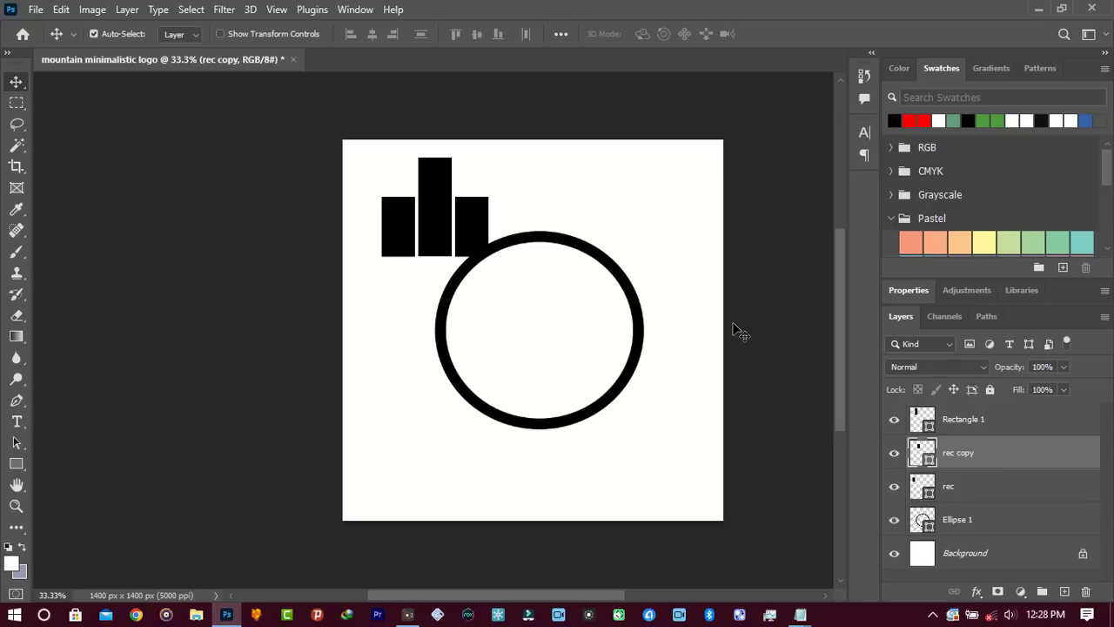
key(Left)
key(Left)
key(Left)
key(Left)
key(Left)
key(Left)
key(Left)
key(Left)
key(Left)
key(Left)
key(Right)
key(Right)
key(Right)
key(Right)
key(Right)
key(Right)
Nudge the original rec rectangle right to narrow its gap to the tall rectangle.
click(989, 493)
key(Right)
key(Right)
key(Right)
key(Right)
key(Right)
key(Right)
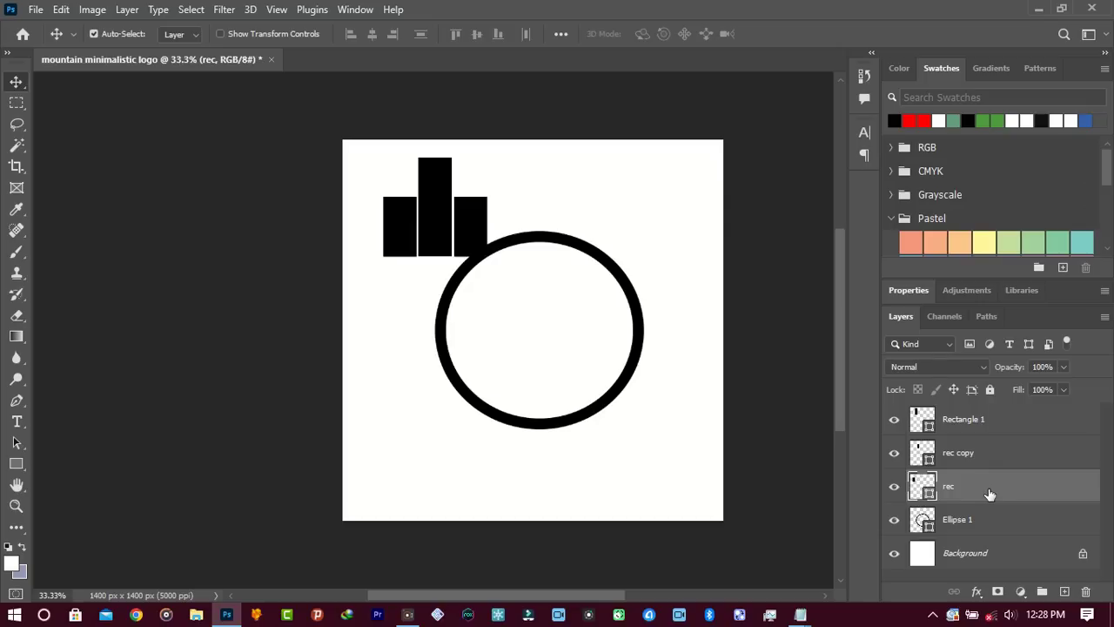
key(Left)
key(Left)
key(Left)
key(Left)
key(Right)
key(Right)
key(Right)
key(Right)
Nudge the rec copy rectangle slightly left so its gap matches the one on the other side.
click(976, 459)
key(Left)
key(Left)
key(Left)
key(Left)
key(Left)
key(Left)
key(Right)
key(Right)
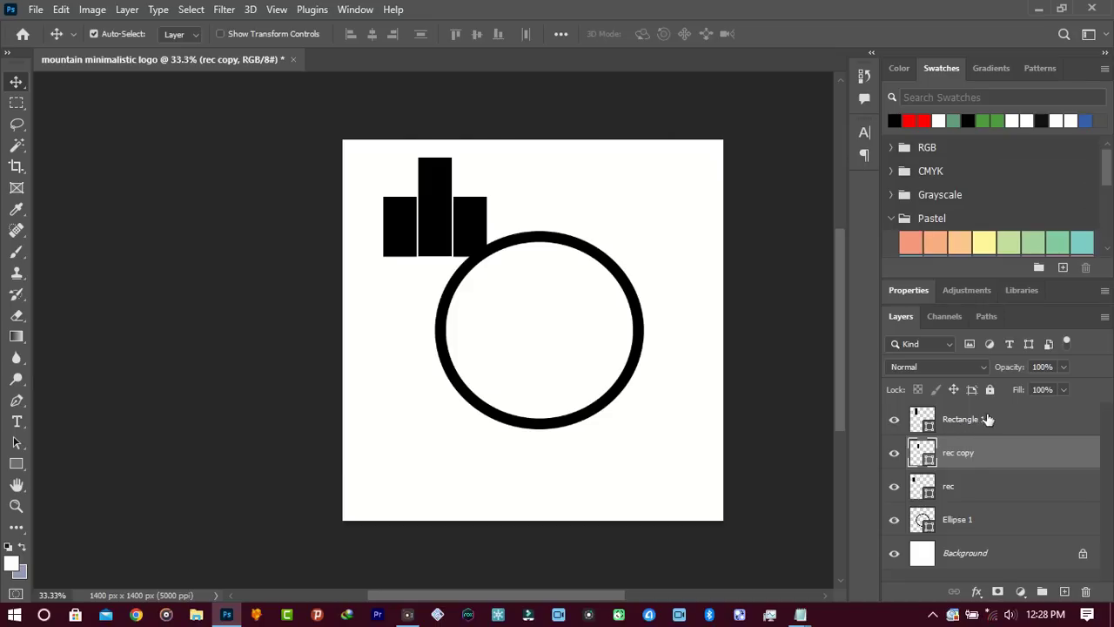
Merge the Rectangle 1, rec copy and rec shape layers into one shape.
click(978, 418)
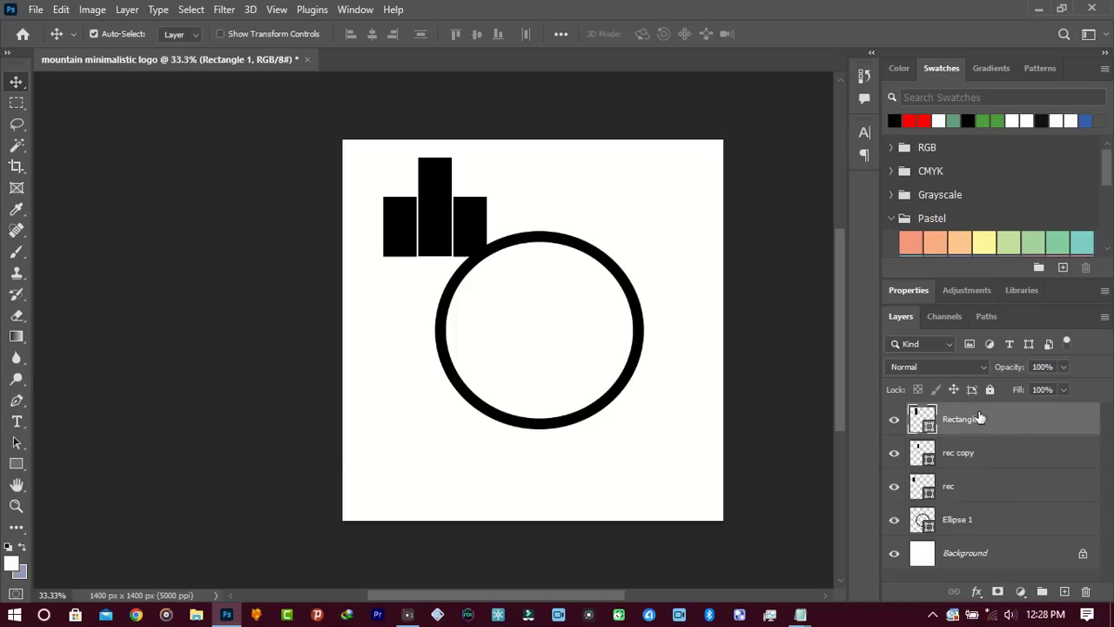
shift+click(964, 494)
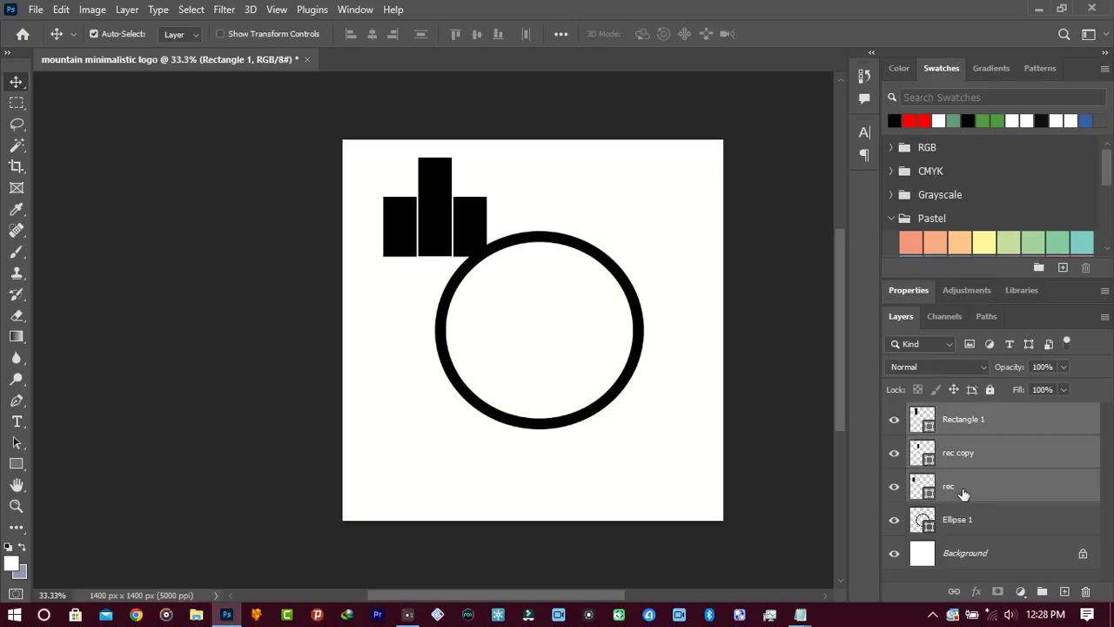
right_click(992, 422)
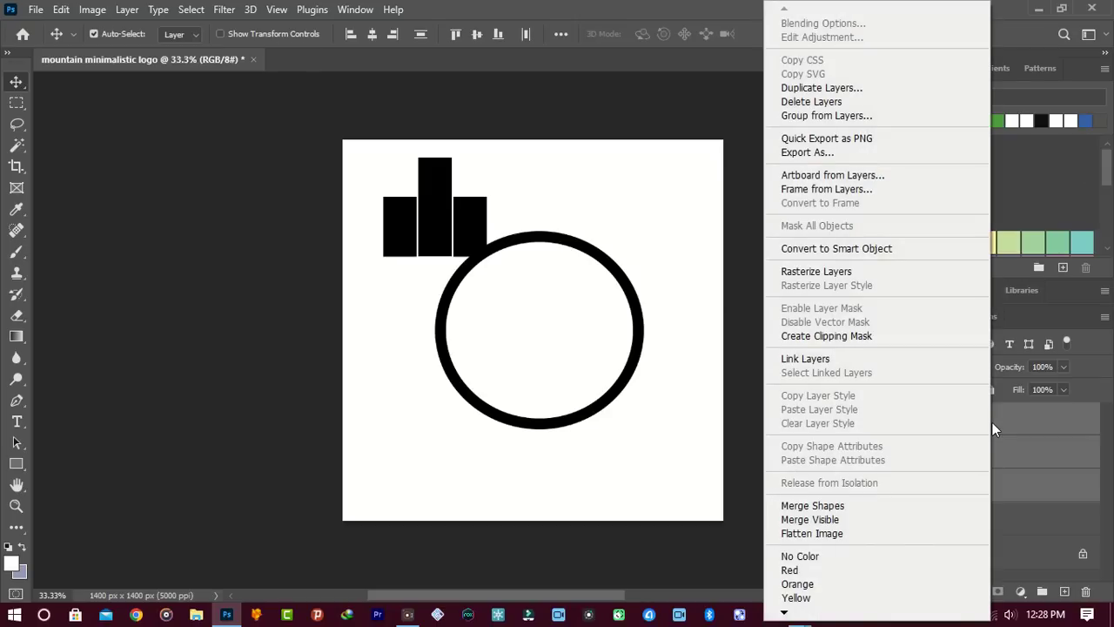
click(798, 510)
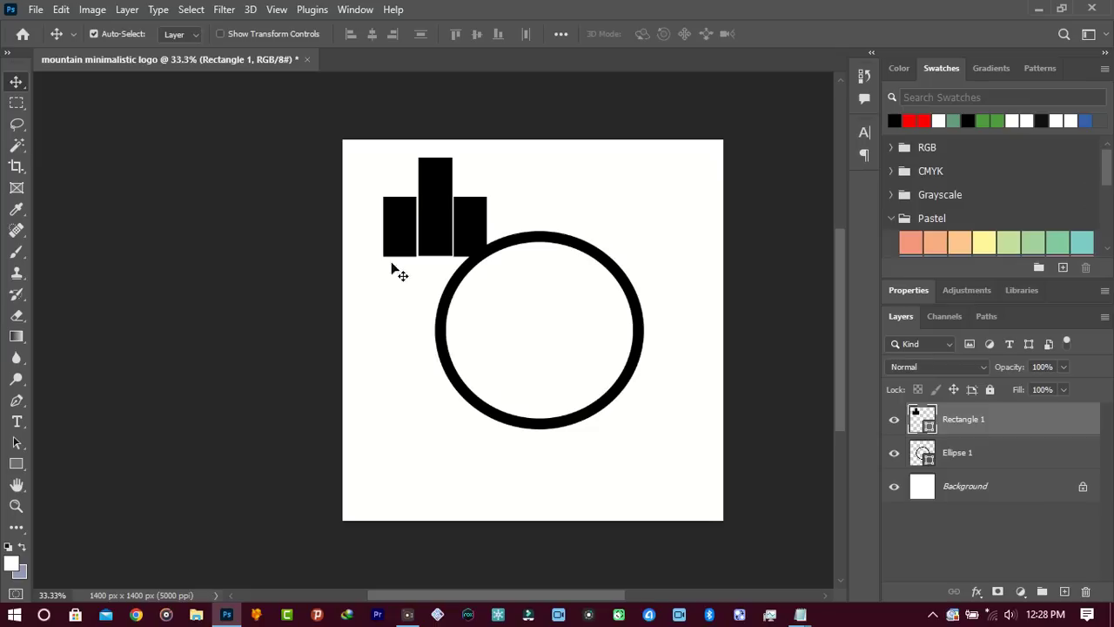
Move the merged rectangles over the ellipse's lower part, rotated about 45.6° and scaled to about 141%.
drag(435, 222, 514, 331)
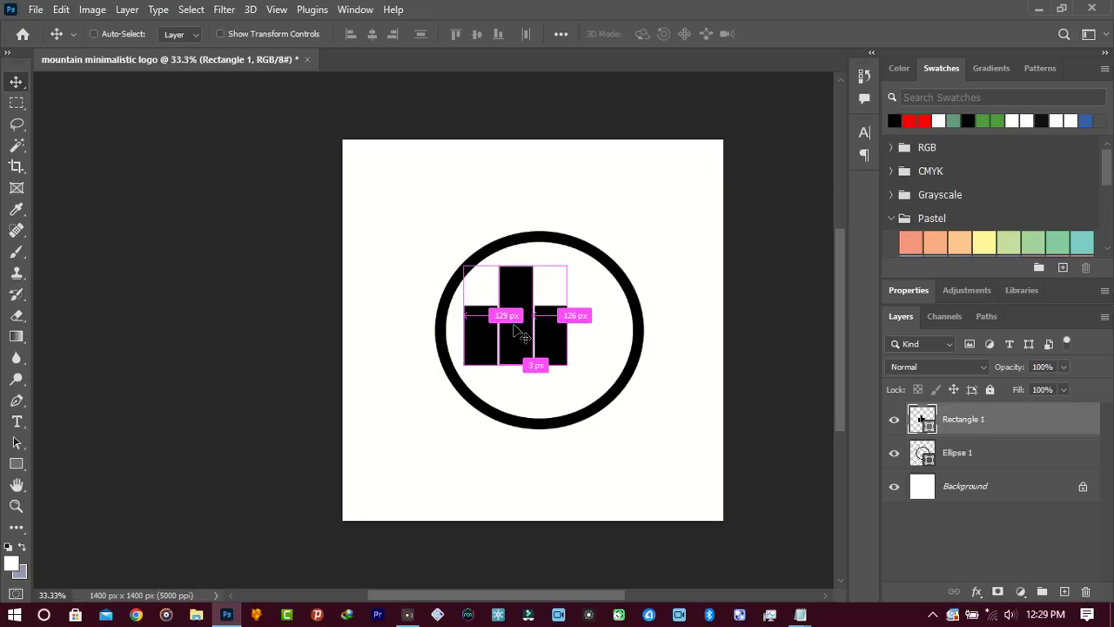
key(ctrl+t)
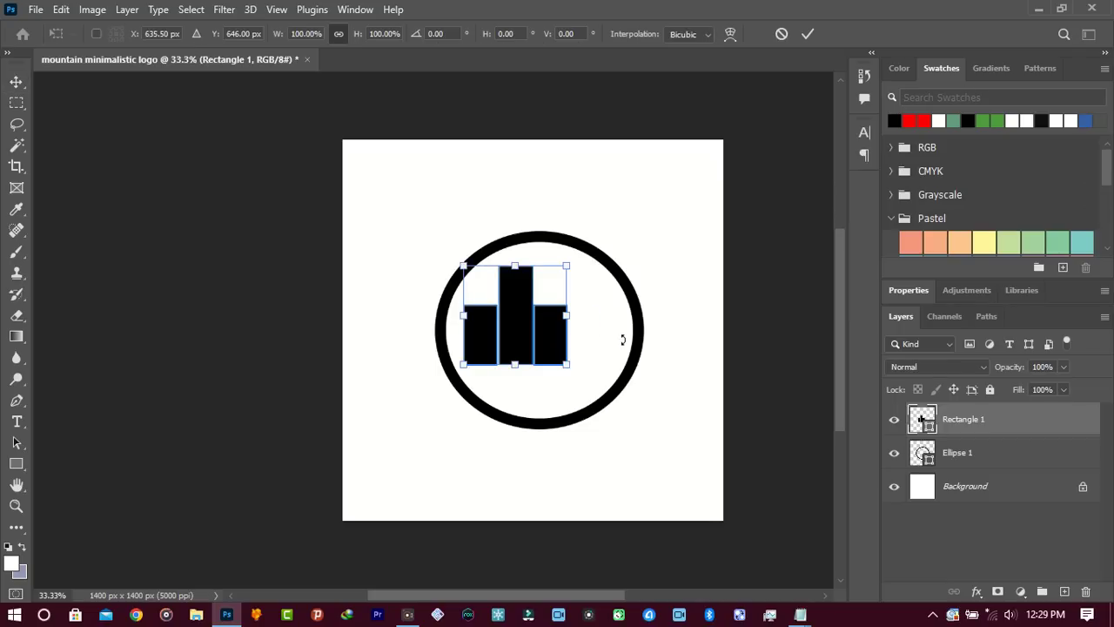
drag(550, 336, 551, 381)
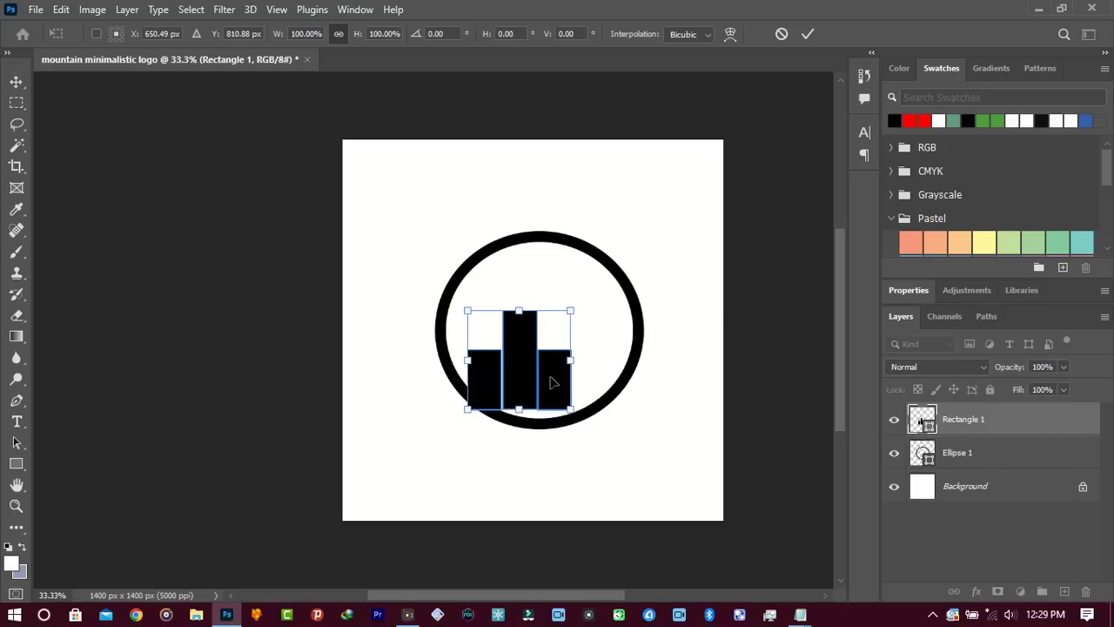
drag(626, 326, 609, 401)
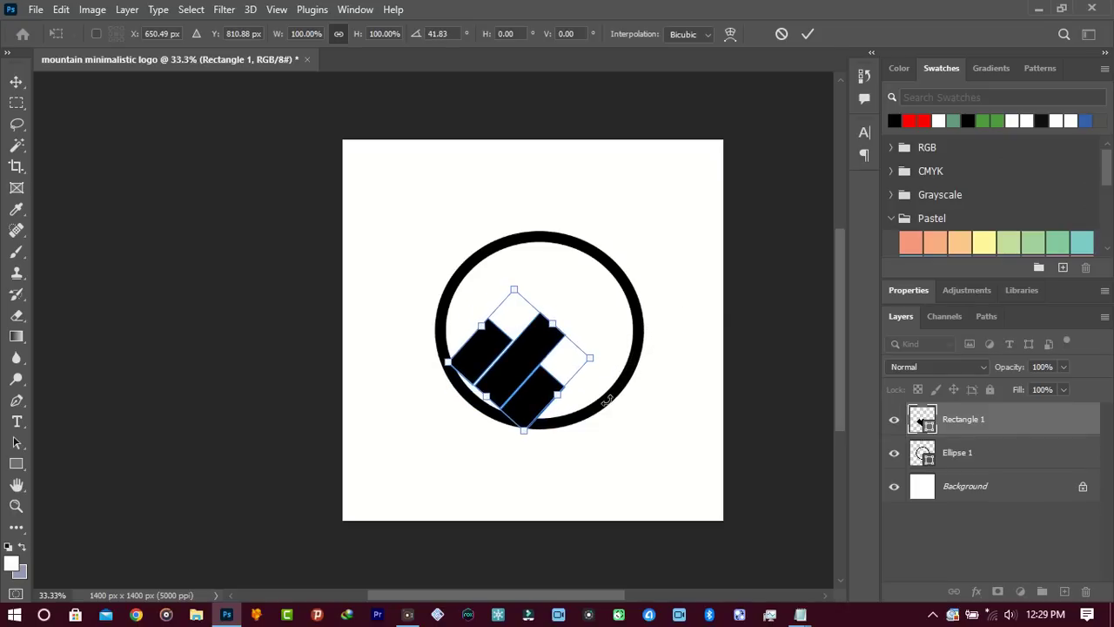
drag(590, 356, 648, 355)
drag(589, 387, 577, 378)
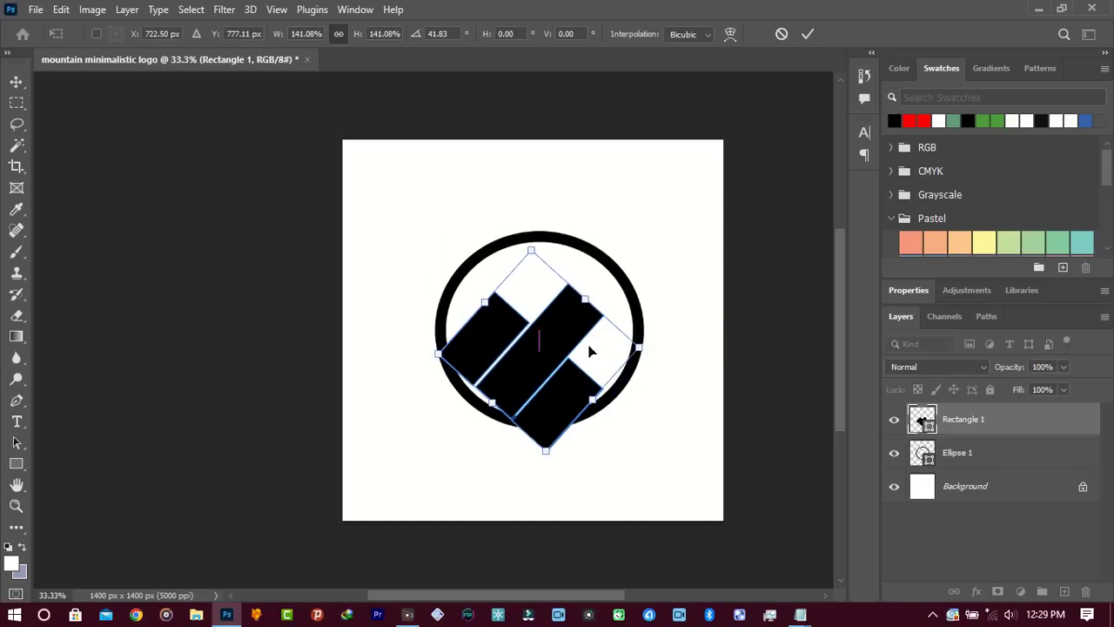
drag(651, 309, 652, 317)
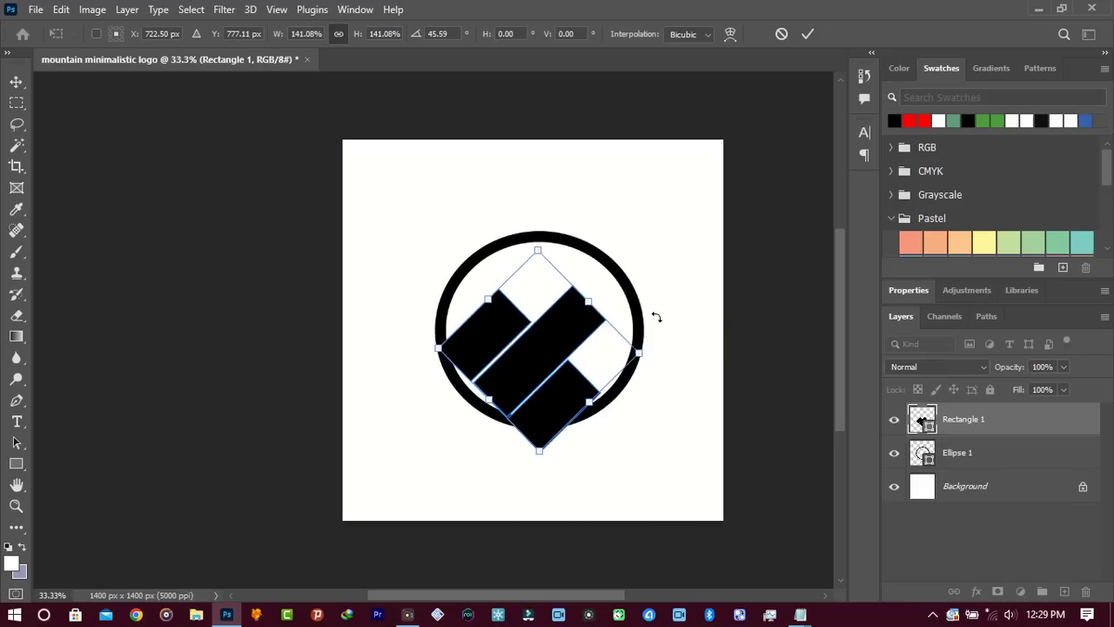
drag(594, 349, 593, 361)
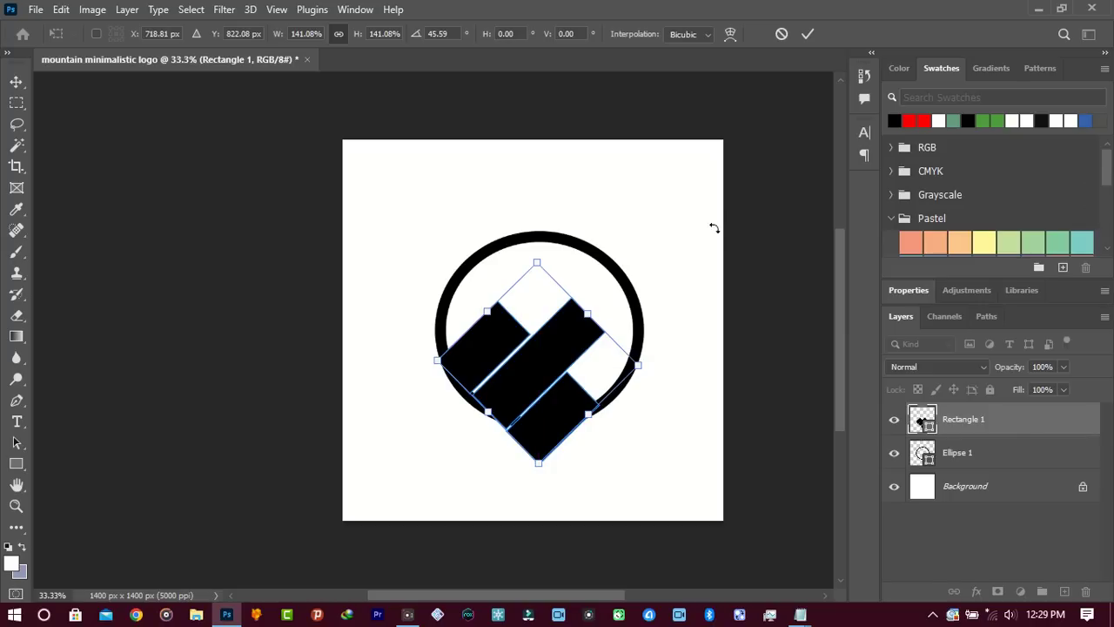
click(807, 34)
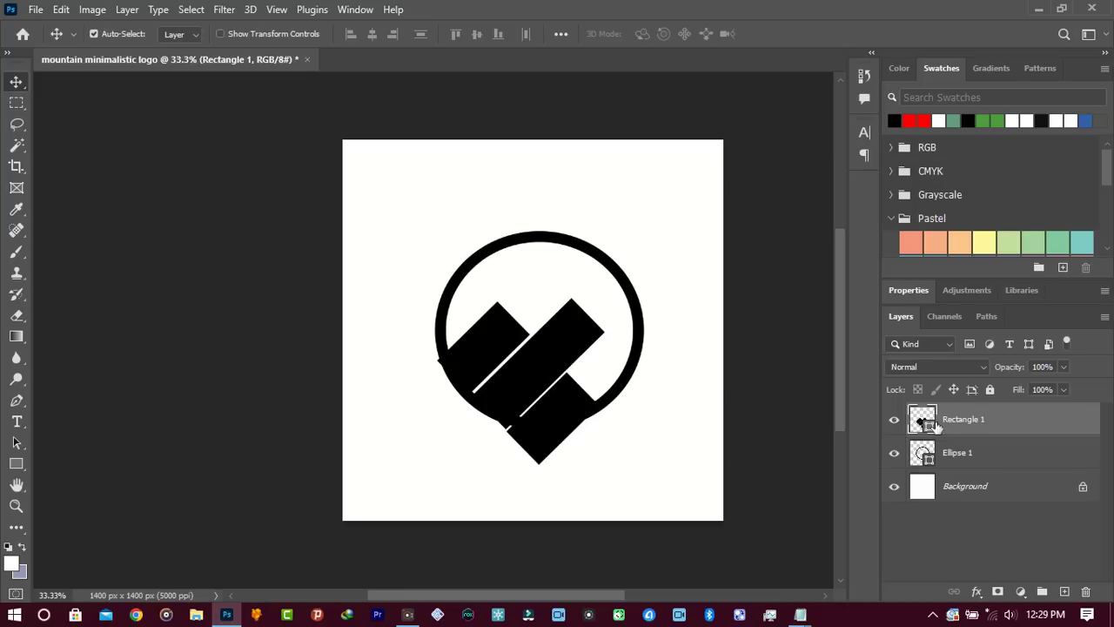
click(563, 203)
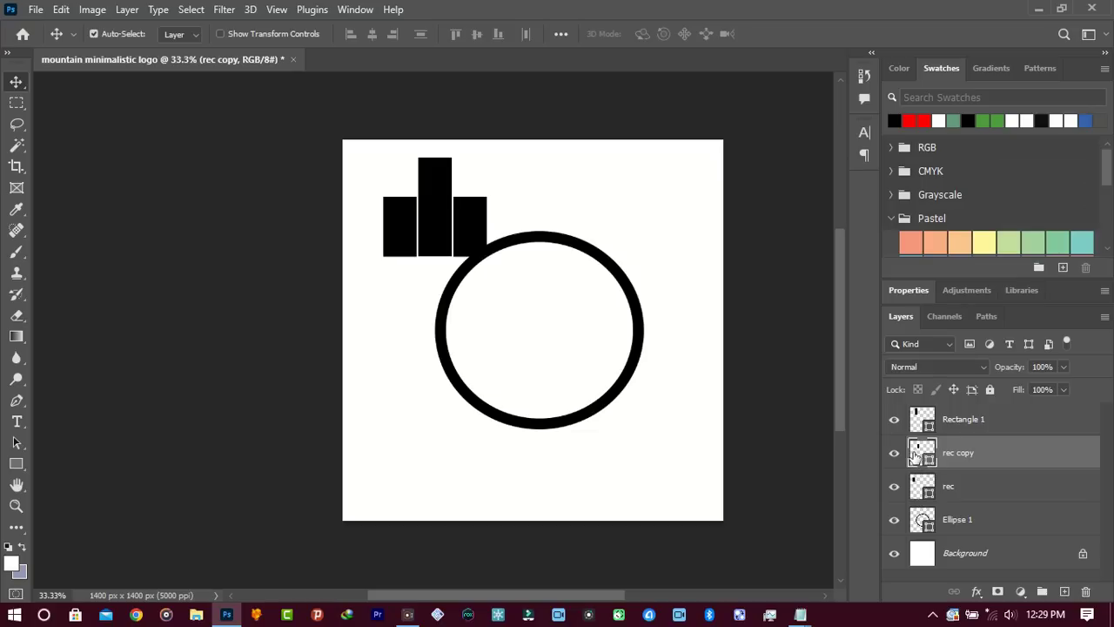
Nudge the rec rectangle slightly further right for a thinner gap beside the tall rectangle.
click(895, 487)
click(895, 487)
click(982, 492)
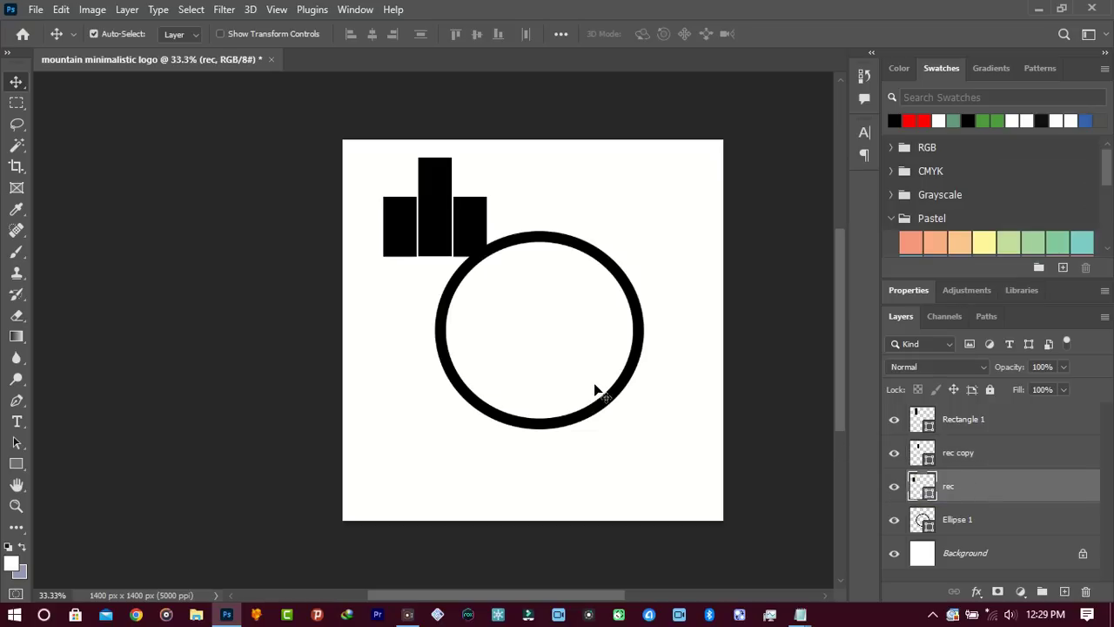
key(Right)
key(Right)
key(Right)
key(Right)
key(Right)
key(Right)
key(Left)
key(Left)
key(Left)
key(Left)
Try enlarging the rec copy rectangle to about 134%, and delete that layer.
click(894, 421)
click(895, 421)
click(893, 453)
click(894, 452)
click(951, 459)
key(ctrl+t)
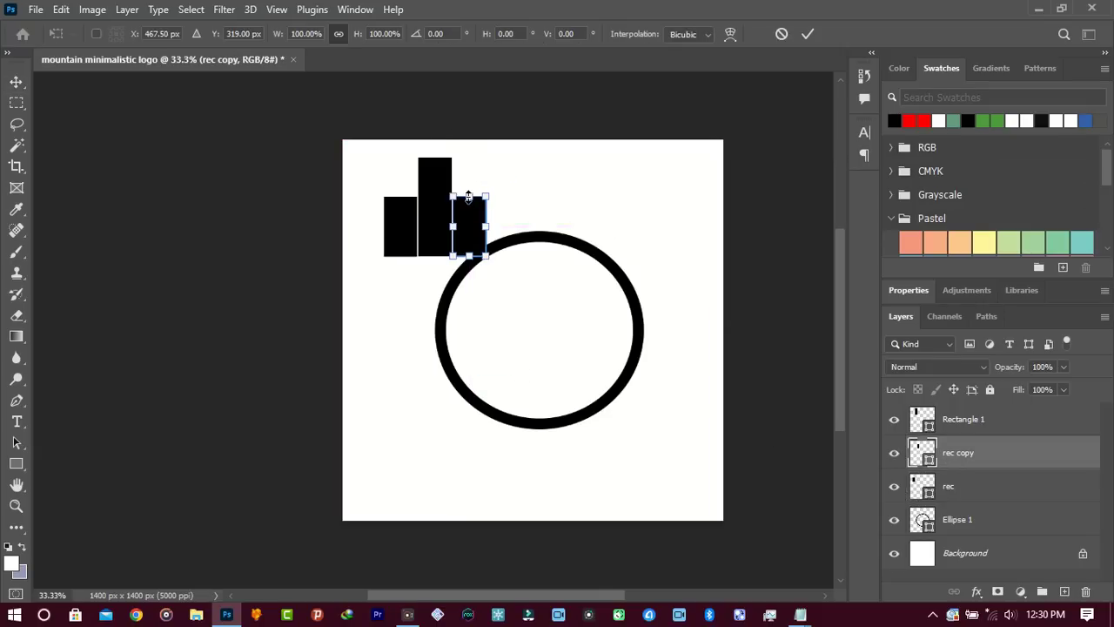
drag(468, 197, 485, 167)
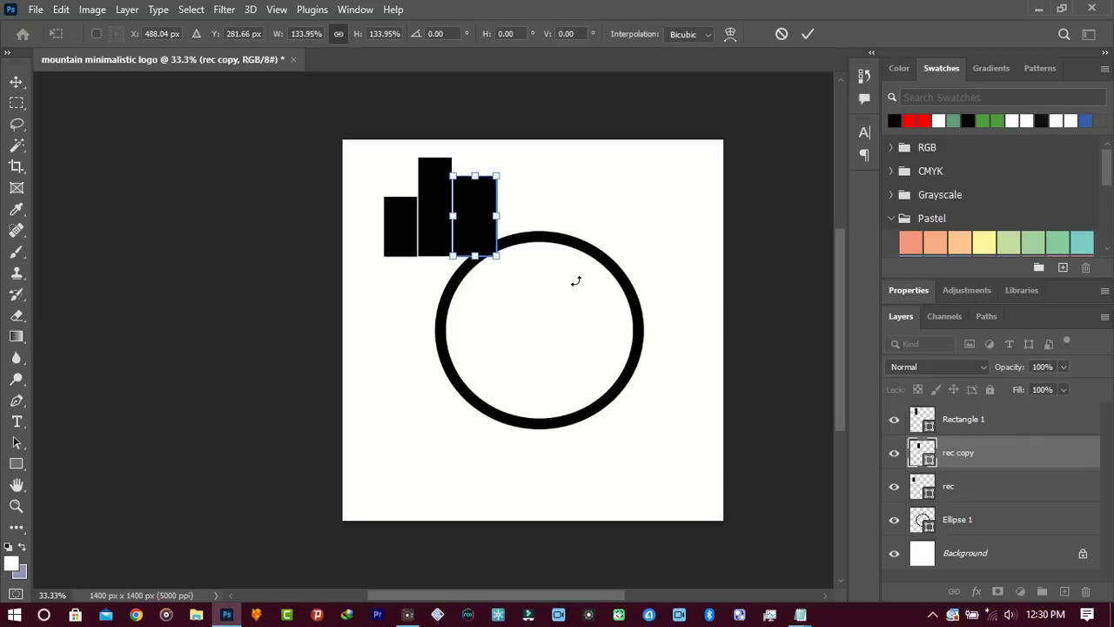
click(807, 33)
key(Escape)
key(Delete)
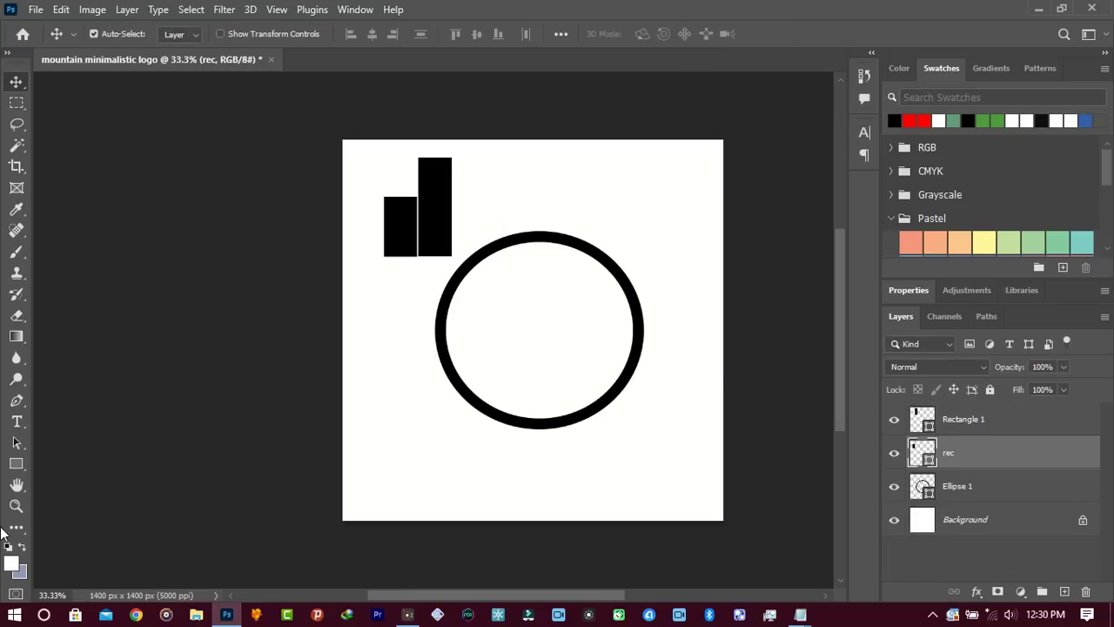
Draw a black rectangle about 112 × 304 px on the right side of the tall rectangle, with matching base.
click(23, 465)
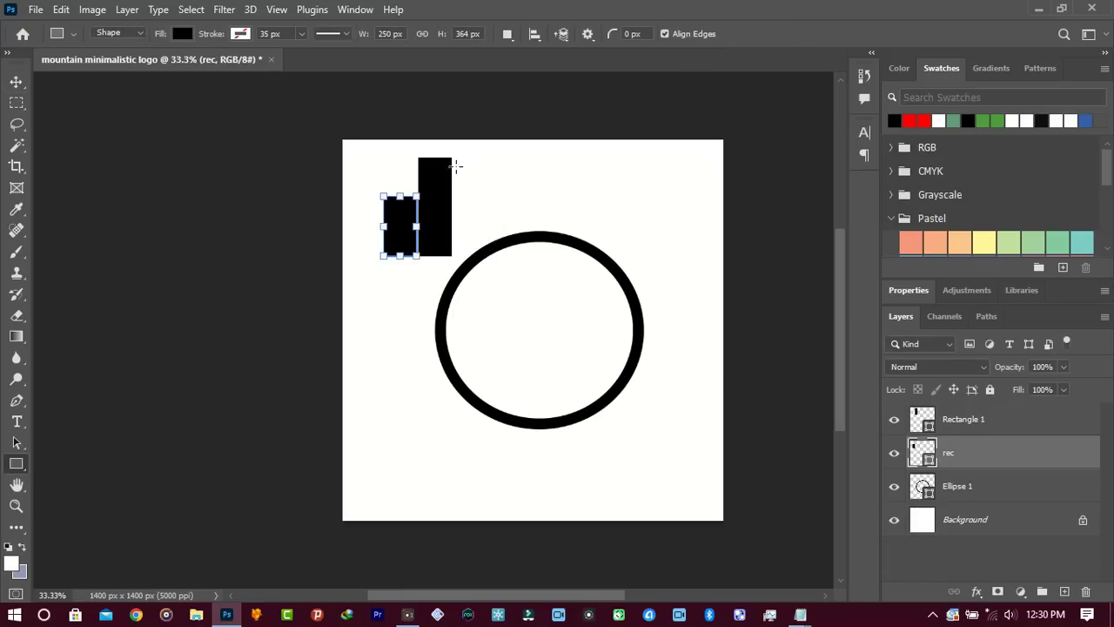
drag(454, 172, 485, 256)
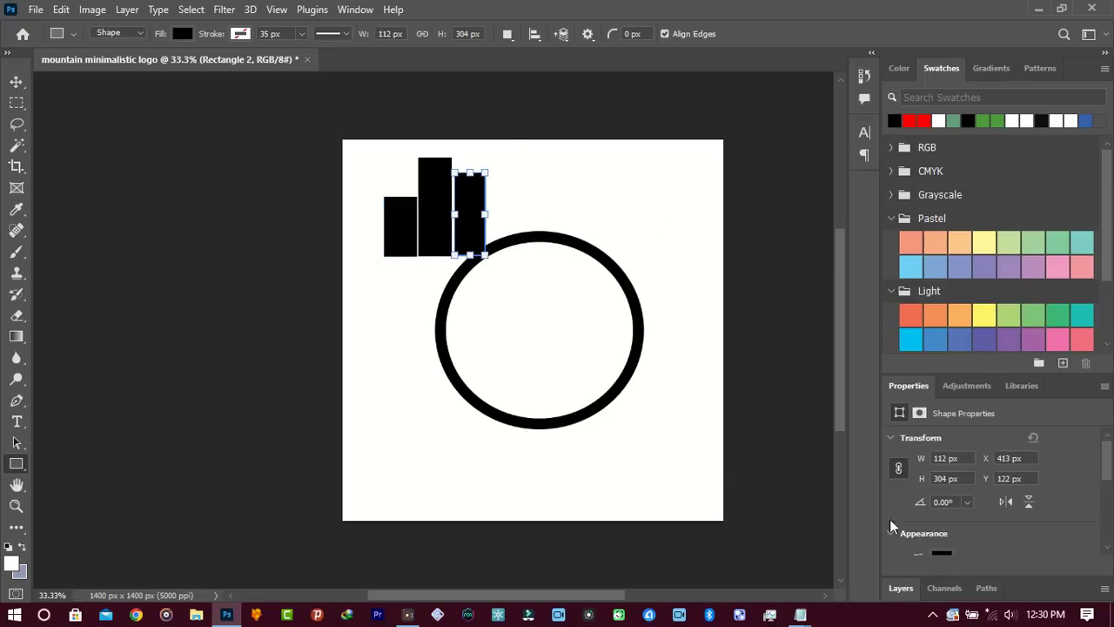
click(901, 589)
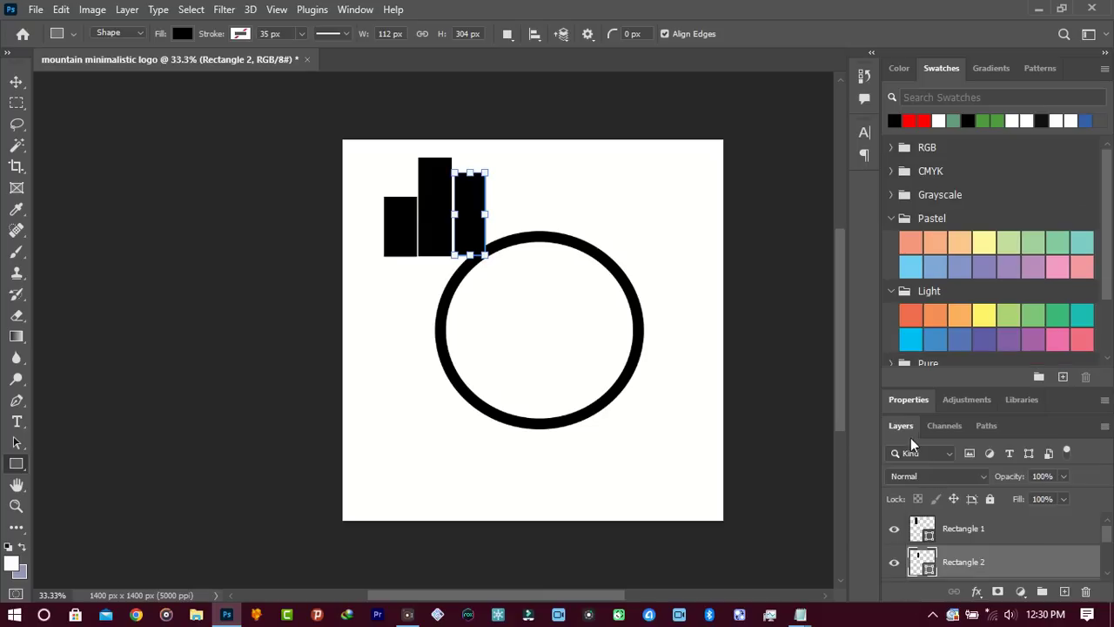
drag(901, 413, 897, 193)
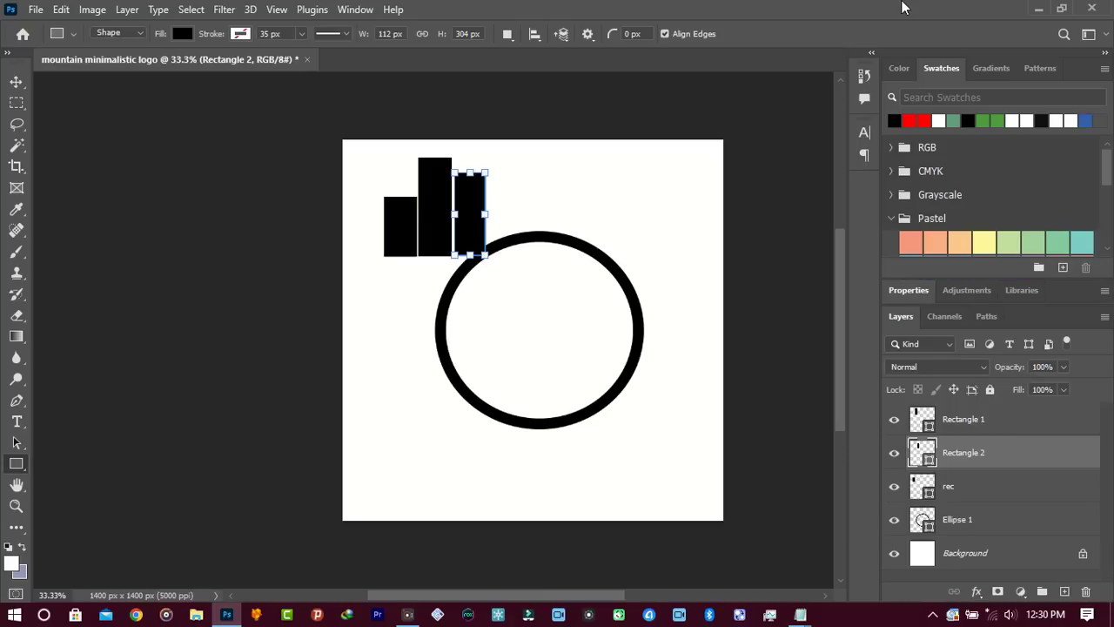
Group the Rectangle 1, Rectangle 2 and rec layers.
click(994, 430)
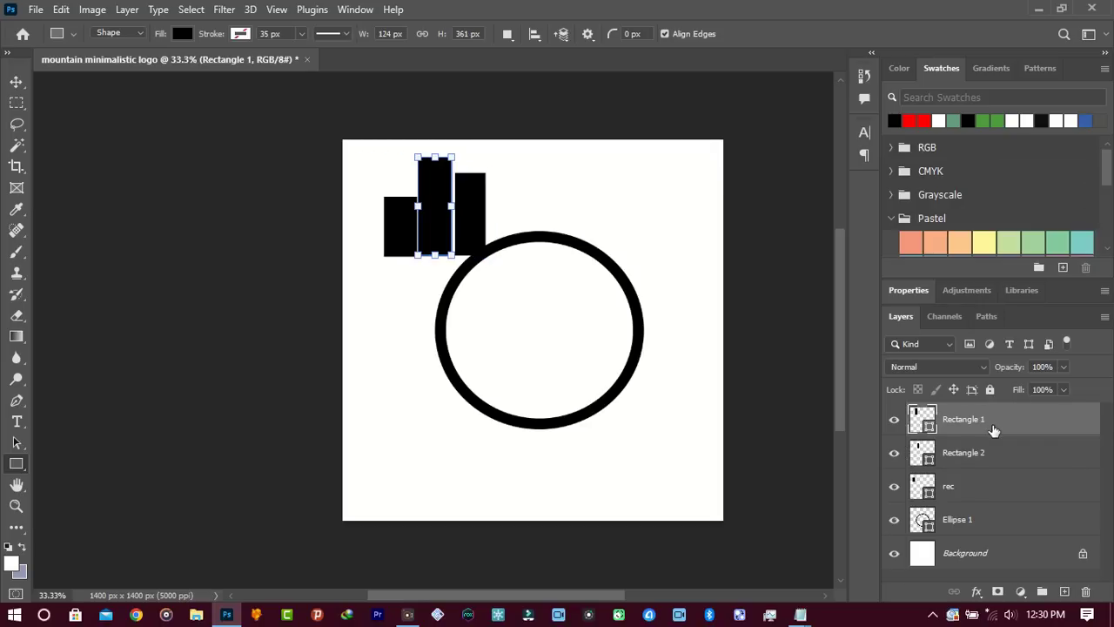
shift+click(968, 485)
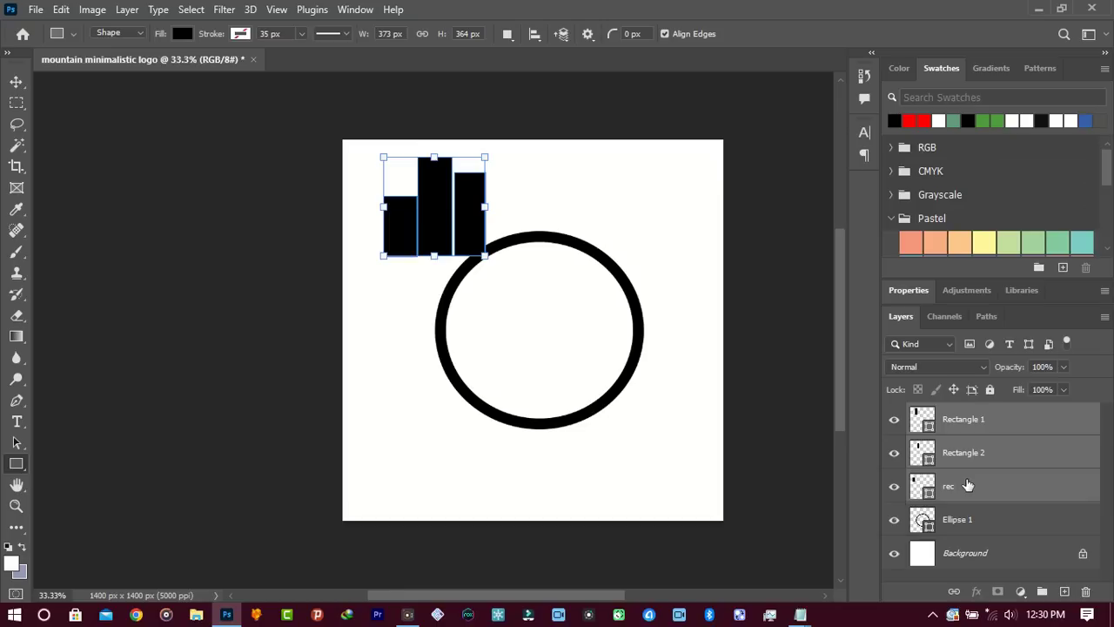
key(ctrl+g)
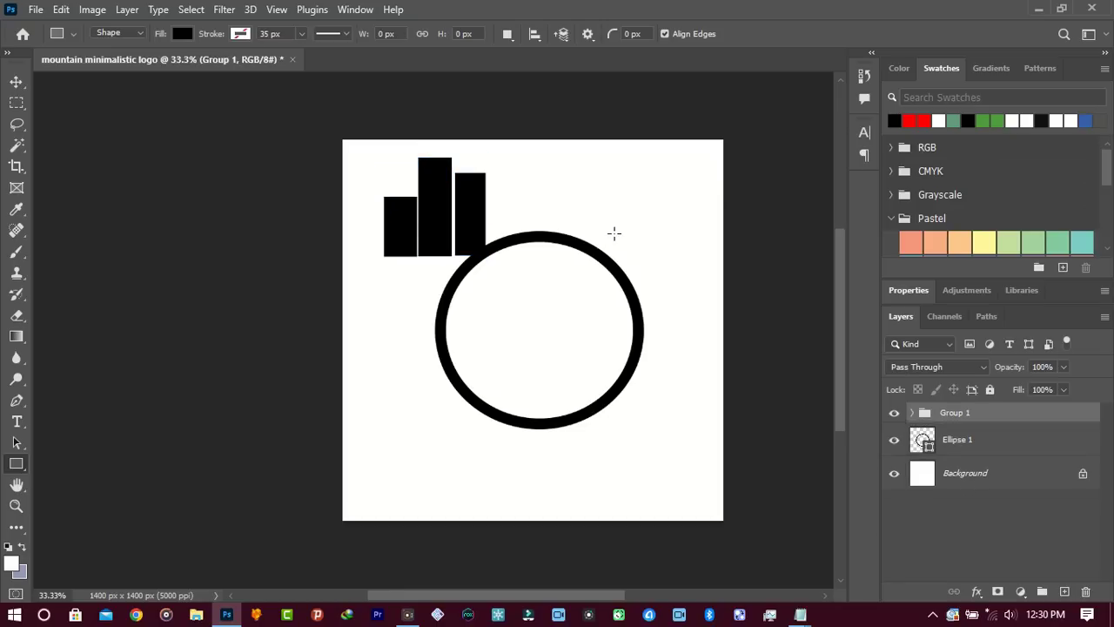
Transform the rectangle group over the ellipse's lower part, rotated about 34.4° and scaled to about 148%.
key(ctrl+t)
drag(475, 236, 544, 370)
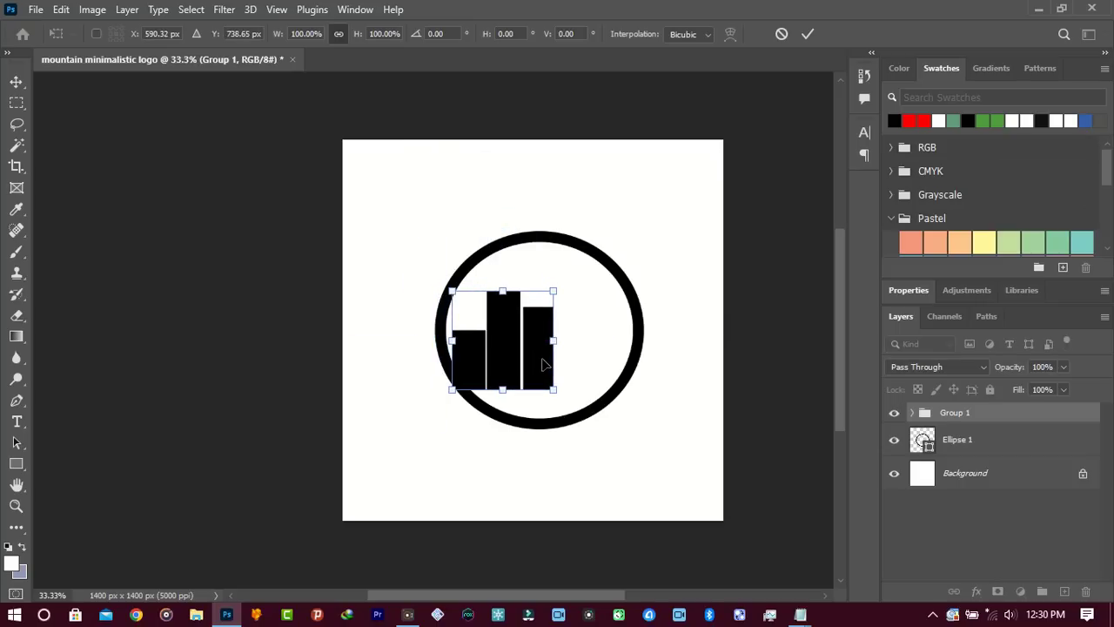
drag(686, 219, 675, 339)
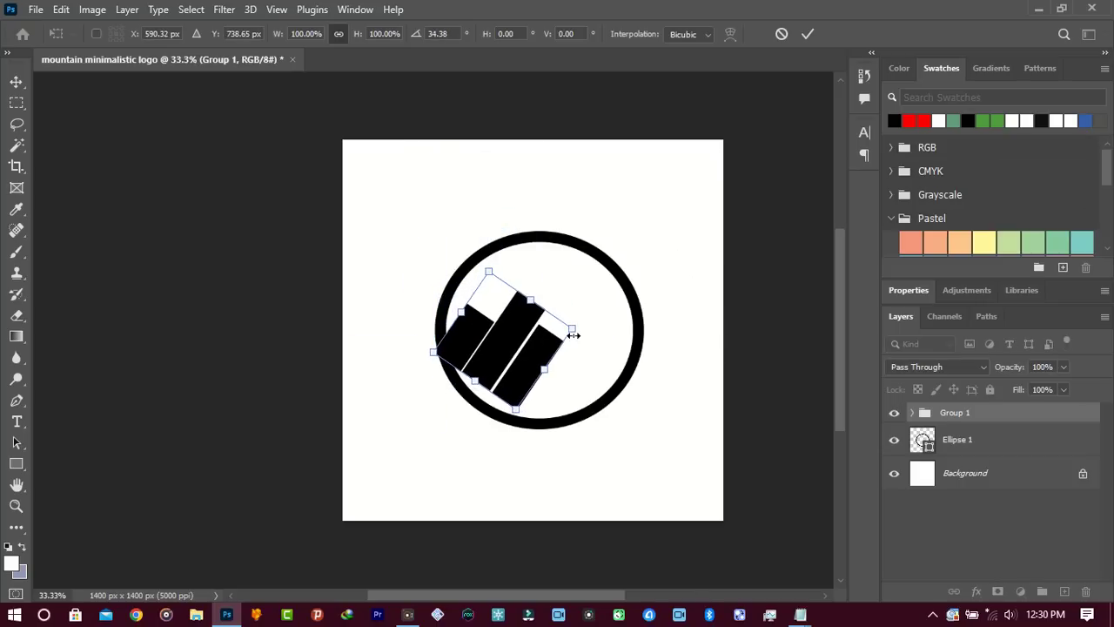
drag(575, 321, 590, 345)
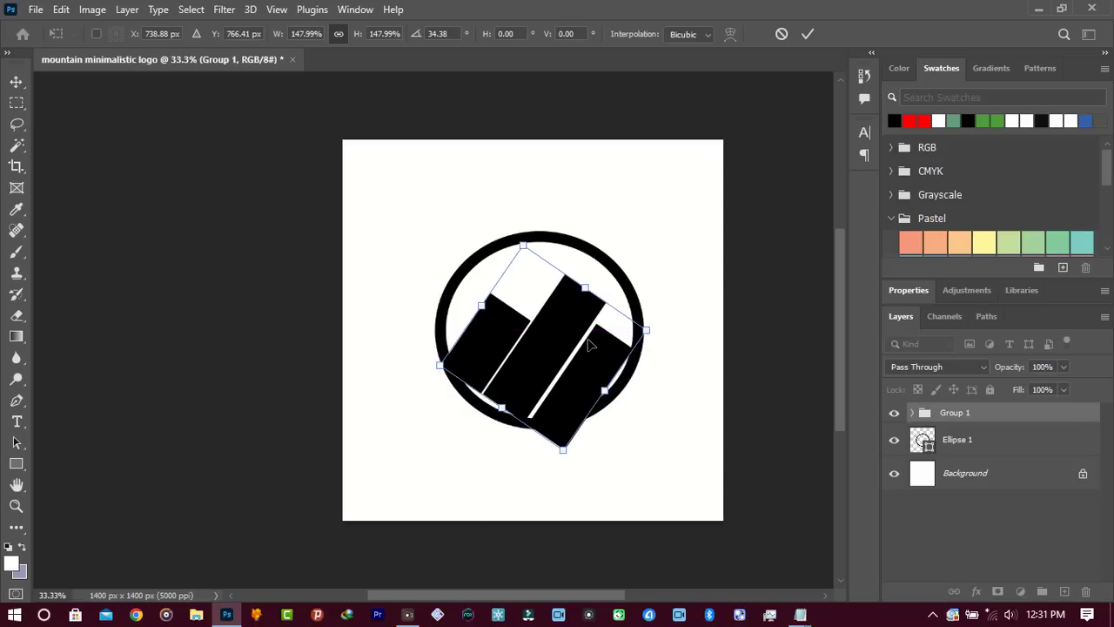
click(807, 33)
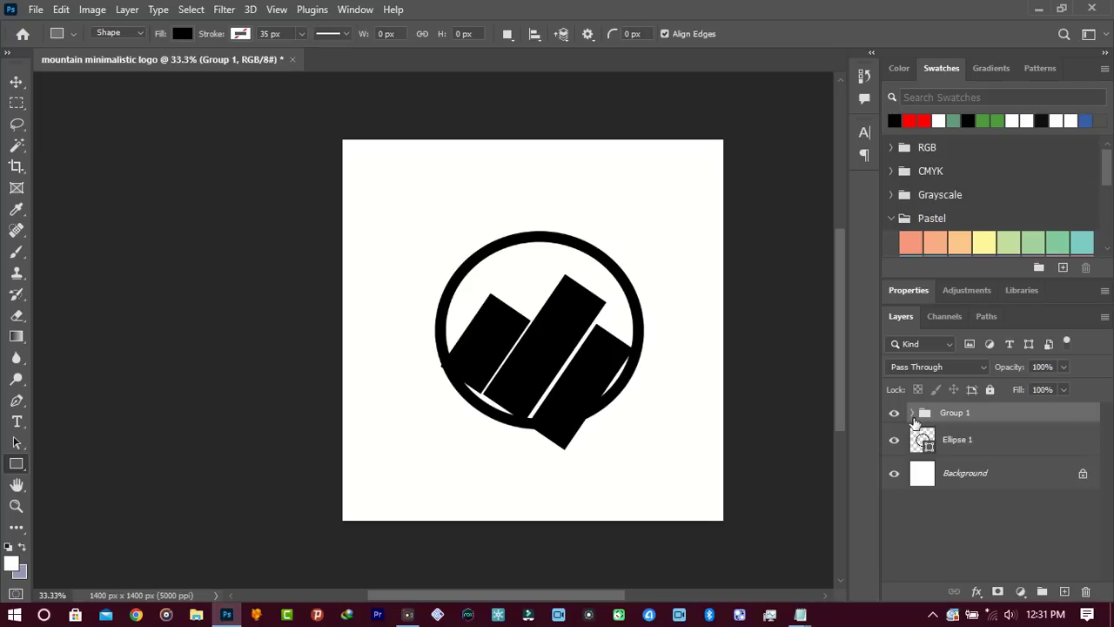
Nudge Rectangle 2 within Group 1 left and slightly down, leaving only a thin gap to the middle rectangle.
click(913, 414)
click(894, 440)
click(893, 440)
click(894, 472)
click(978, 480)
key(Left)
key(Left)
key(Left)
key(Left)
key(Left)
key(Left)
key(Left)
key(Left)
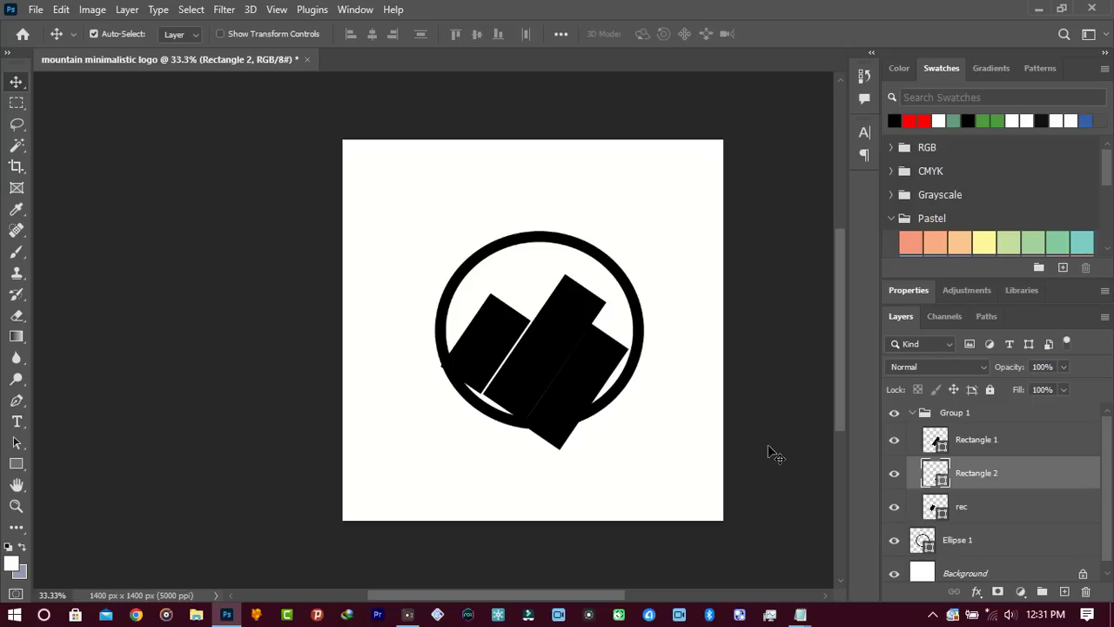
key(Down)
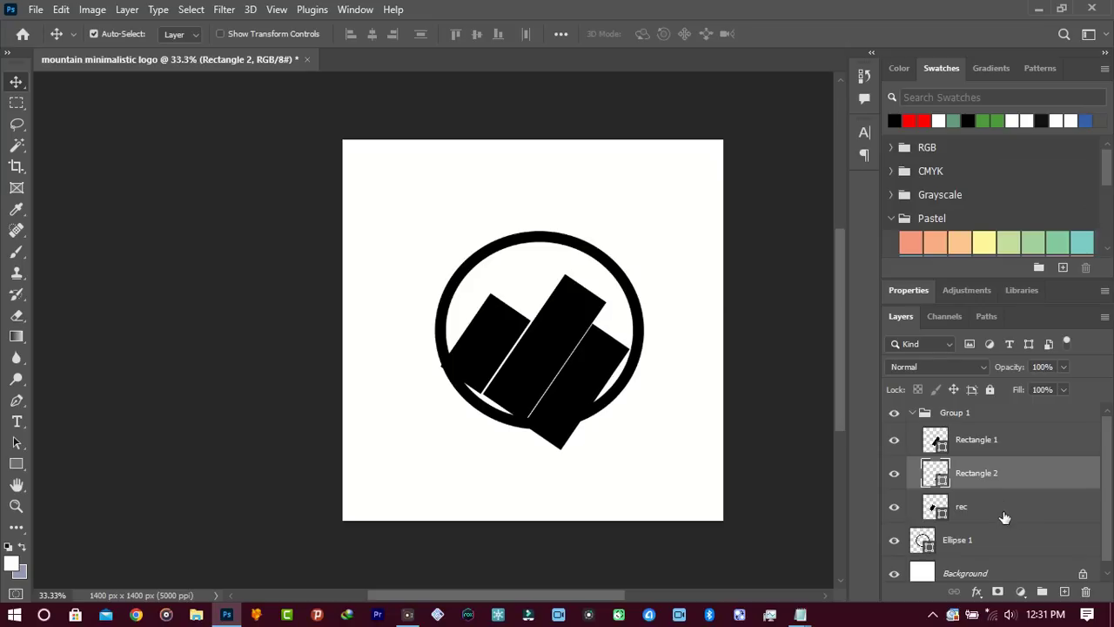
Nudge the rec rectangle in Group 1 right to thin its gap to the middle rectangle.
click(1001, 515)
key(Right)
key(Right)
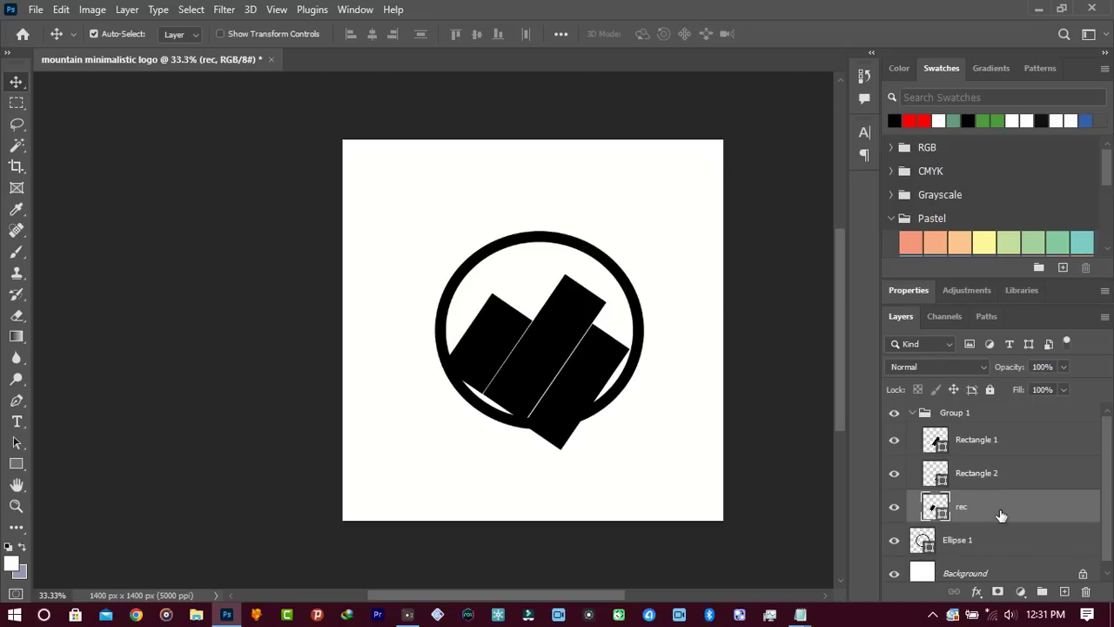
Nudge the rec rectangle slightly left and convert Group 1 to a Smart Object.
key(Left)
click(912, 415)
click(912, 415)
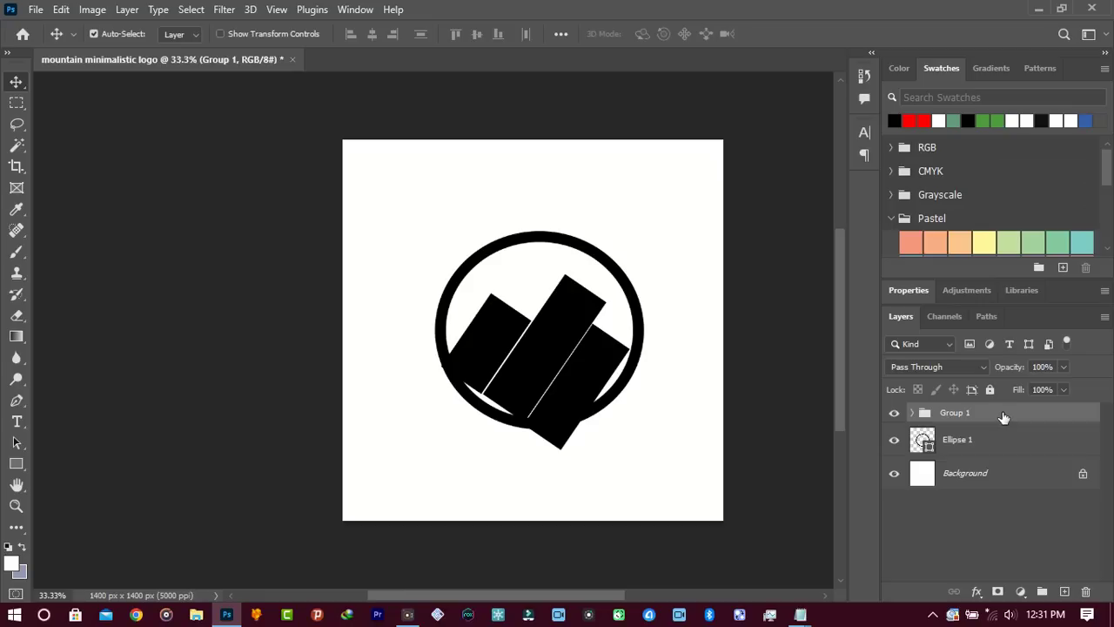
right_click(1003, 414)
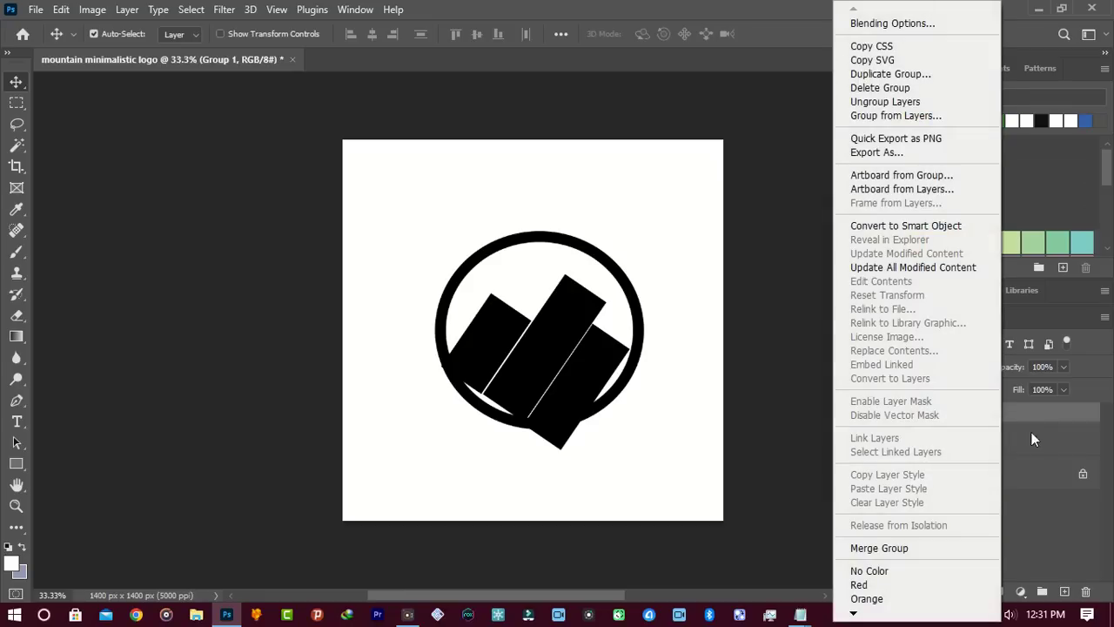
click(900, 230)
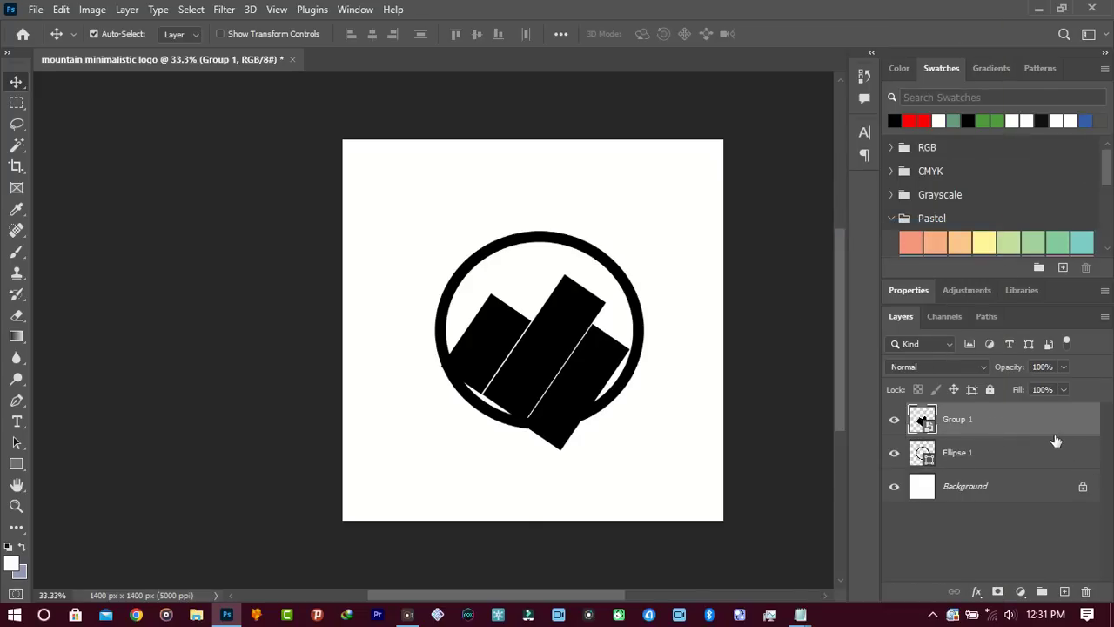
Try to clip the Group 1 Smart Object to the Ellipse 1 layer.
drag(1053, 435, 1053, 430)
drag(1061, 439, 1060, 428)
alt+click(1059, 429)
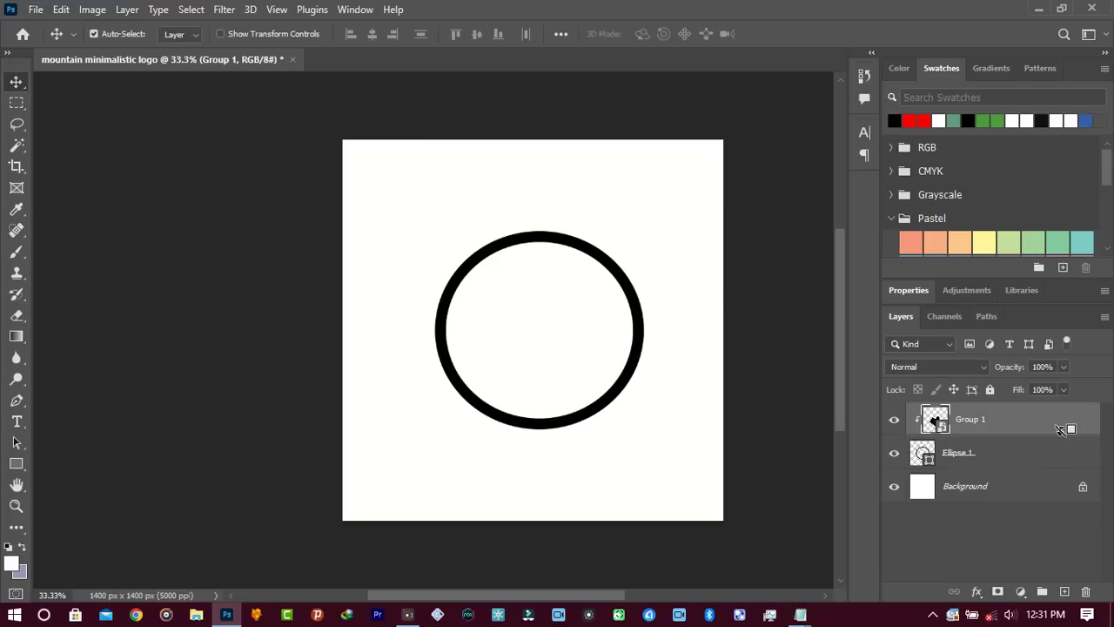
alt+click(966, 437)
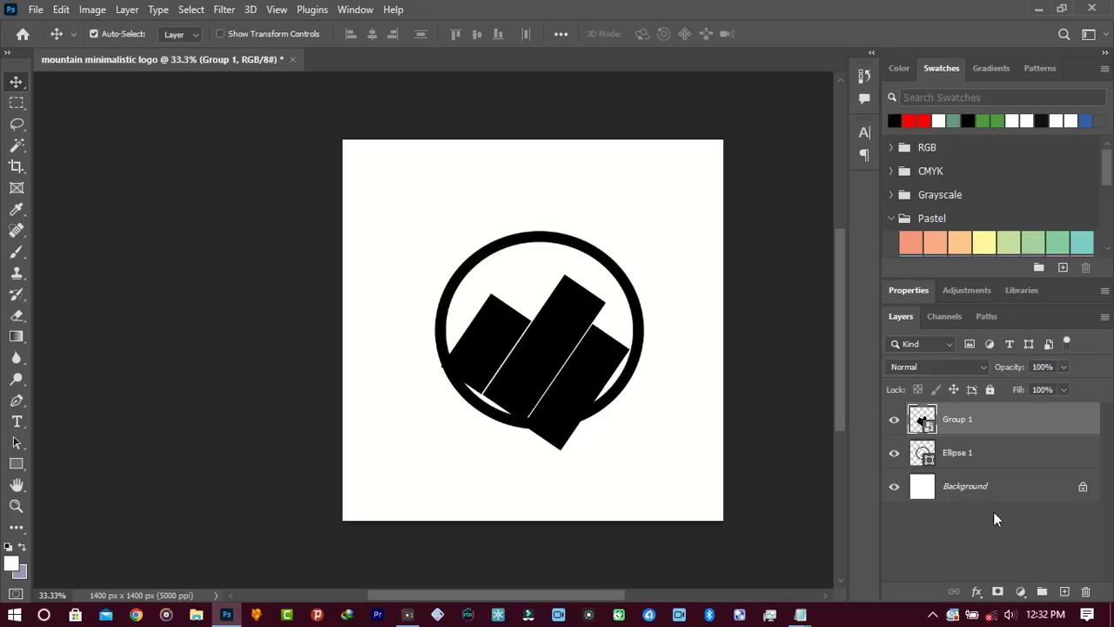
Add a layer mask to Group 1 and paint black on it to hide the rectangle corner protruding below the ellipse.
click(998, 591)
key(b)
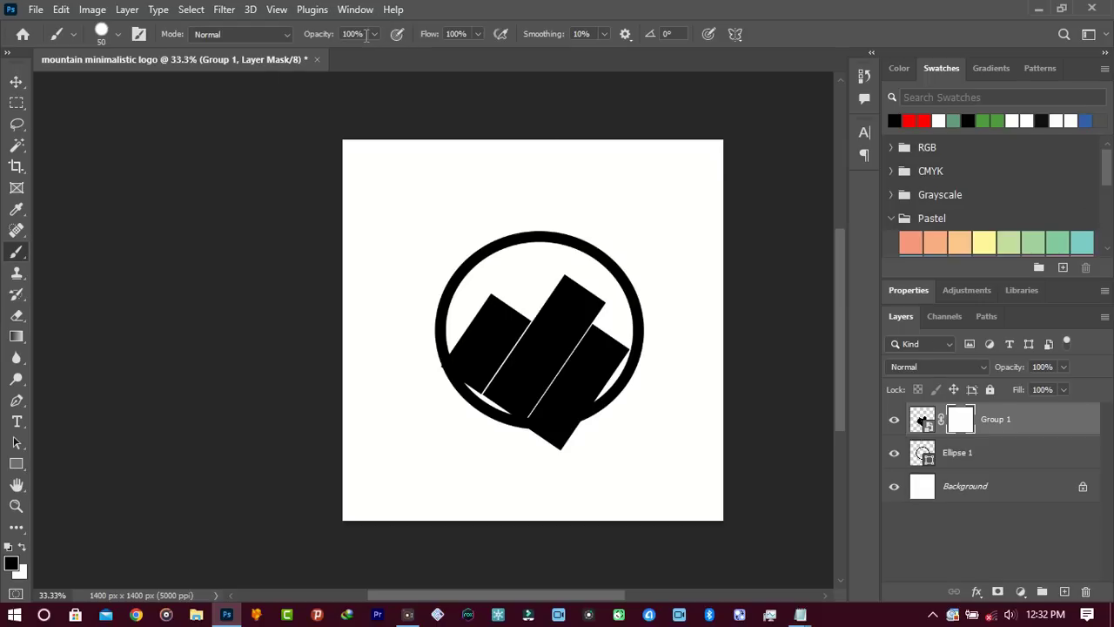
right_click(479, 172)
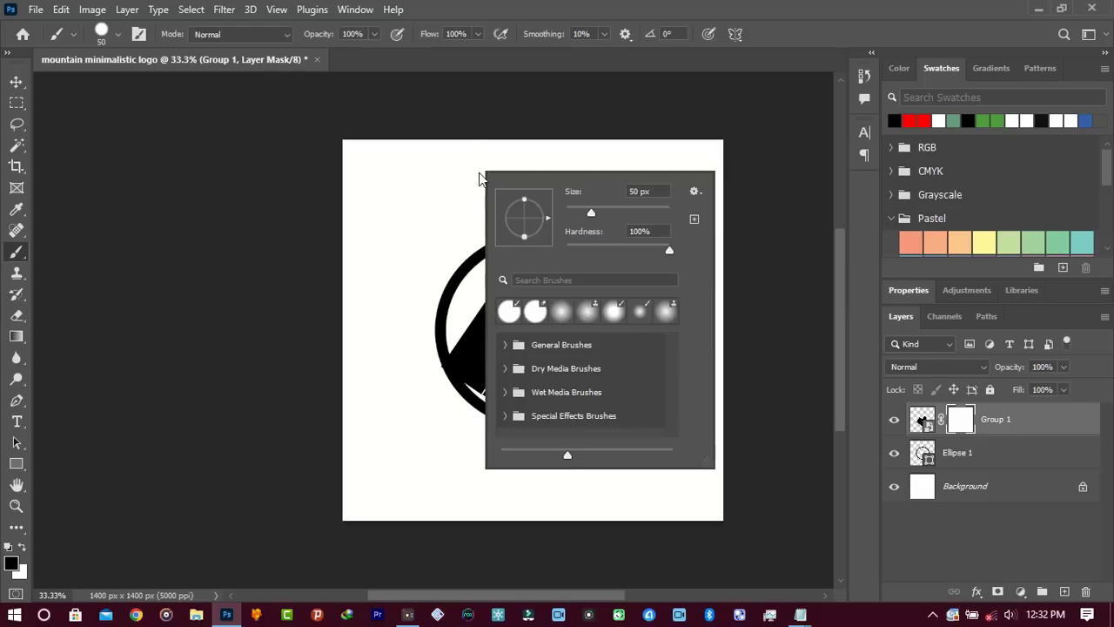
click(755, 6)
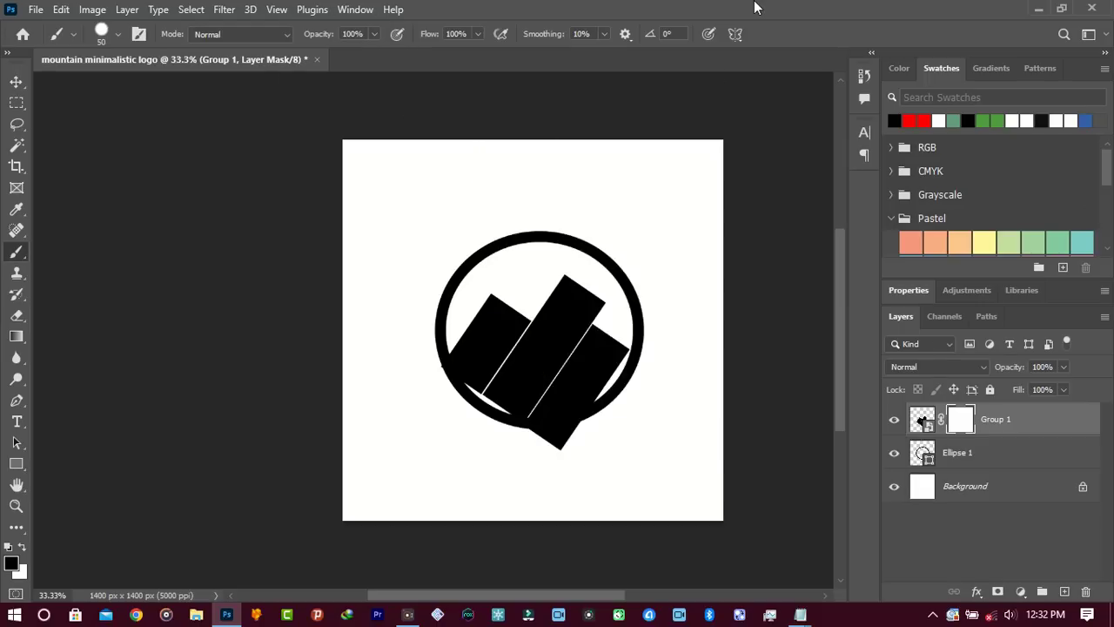
drag(514, 440, 604, 438)
mouse_move(511, 436)
mouse_down()
mouse_move(590, 425)
mouse_move(540, 436)
mouse_up()
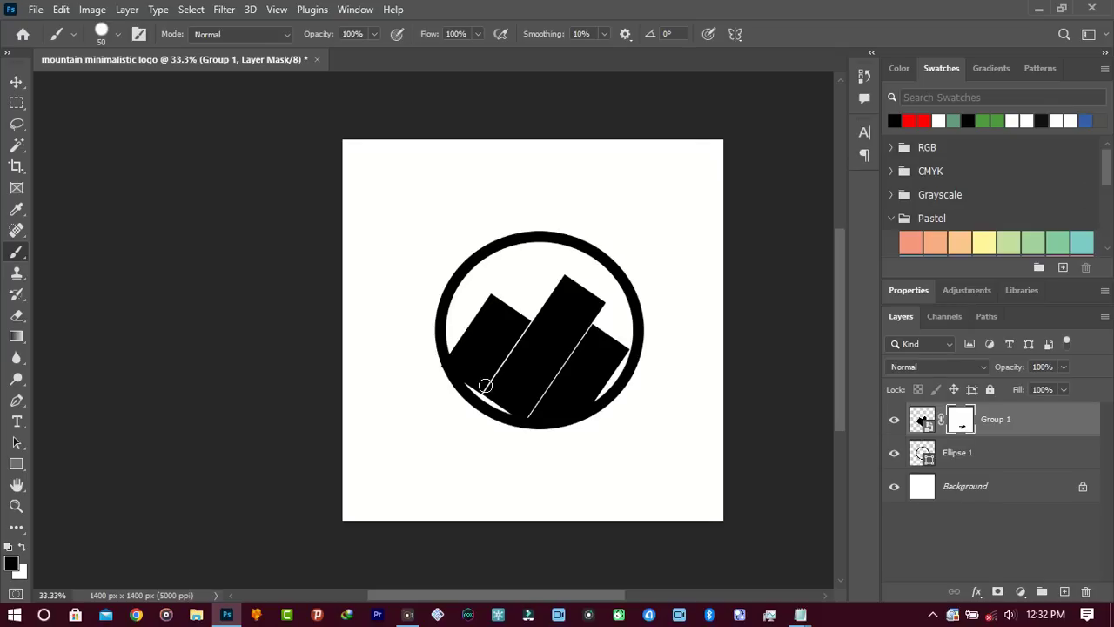
Create a new layer above Group 1 and name it "brush blac".
click(1063, 592)
double_click(955, 419)
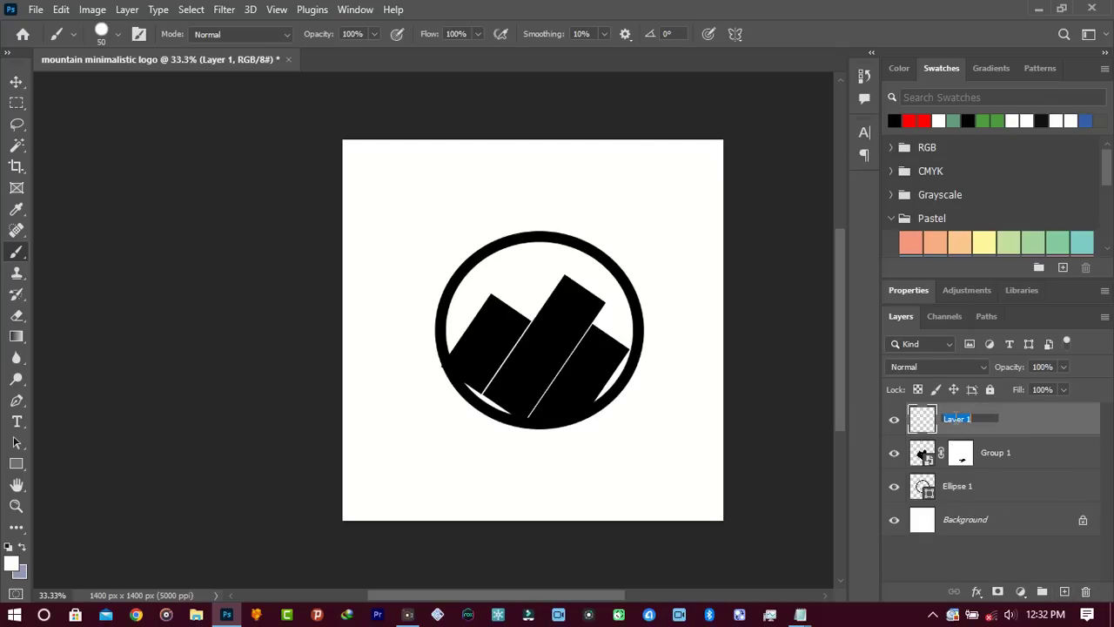
text(brush blac)
key(Return)
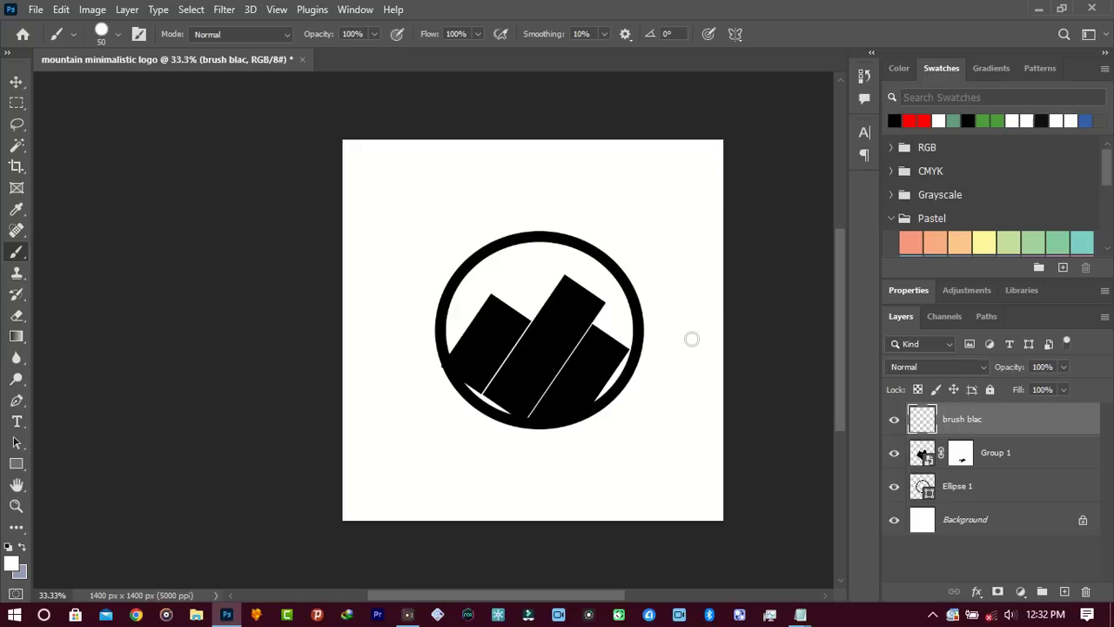
Set the foreground colour to black and paint over the white slivers between the rectangles' lower ends and the ellipse outline.
click(11, 565)
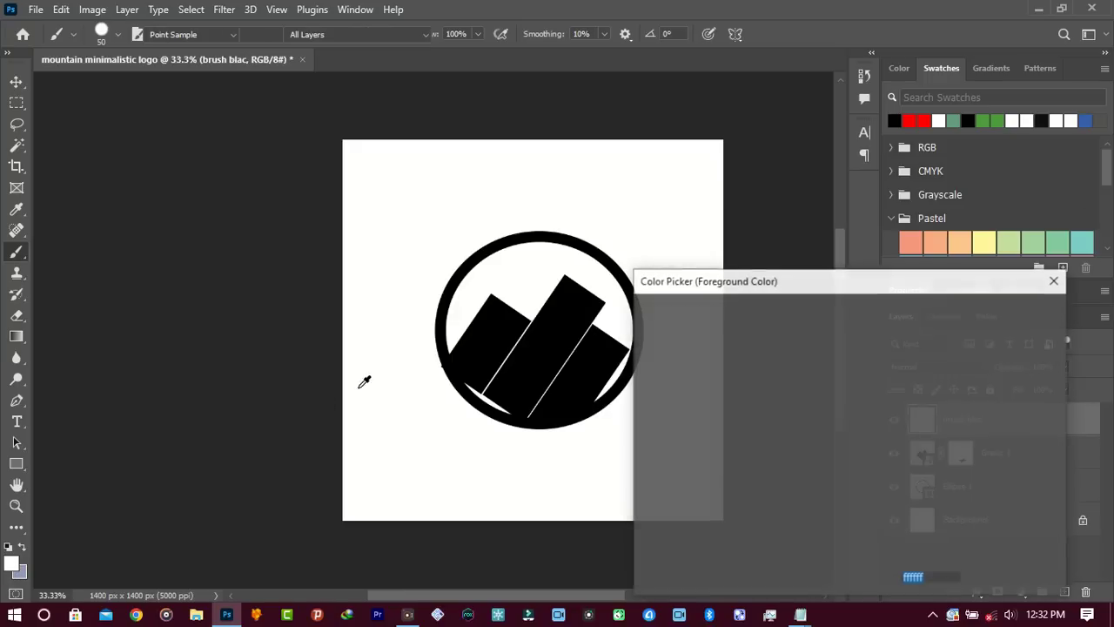
drag(685, 453, 605, 555)
click(992, 310)
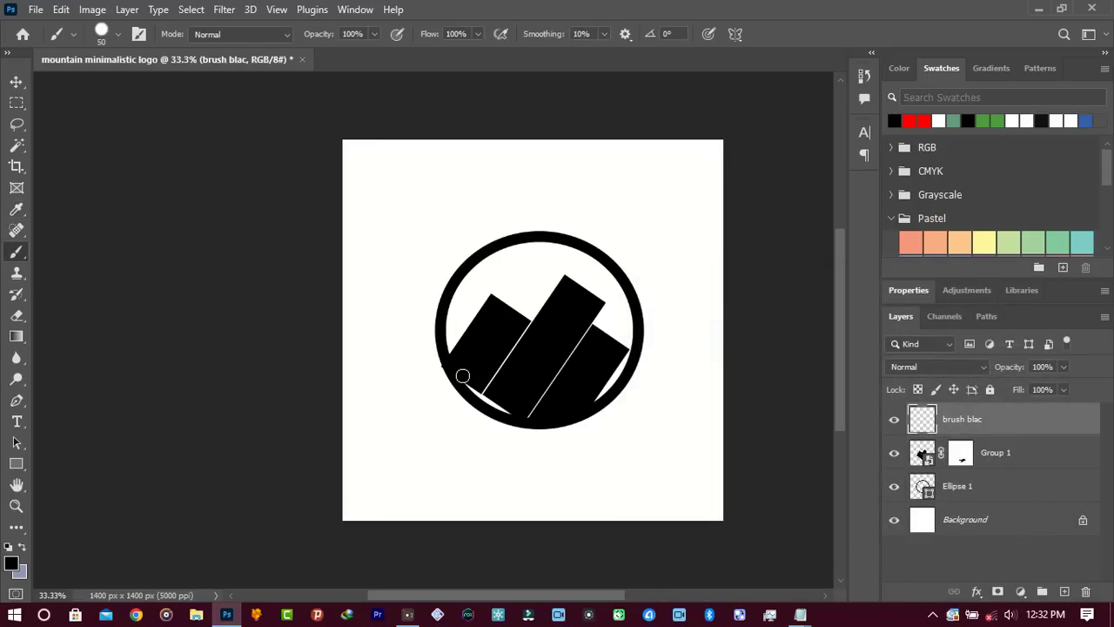
mouse_move(462, 377)
mouse_down()
mouse_move(519, 413)
mouse_move(473, 370)
mouse_move(514, 398)
mouse_move(475, 382)
mouse_move(552, 411)
mouse_move(512, 411)
mouse_move(549, 411)
mouse_move(564, 405)
mouse_move(473, 367)
mouse_move(555, 398)
mouse_move(573, 394)
mouse_move(517, 385)
mouse_move(541, 388)
mouse_move(580, 366)
mouse_move(542, 392)
mouse_move(579, 360)
mouse_move(549, 394)
mouse_up()
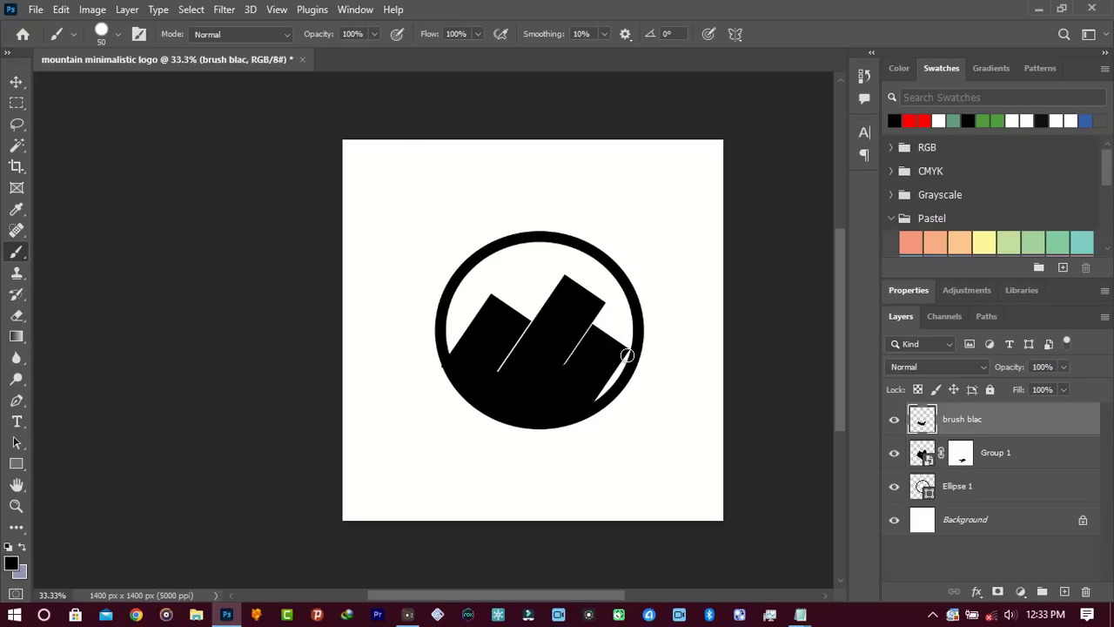
drag(623, 355, 600, 392)
key(v)
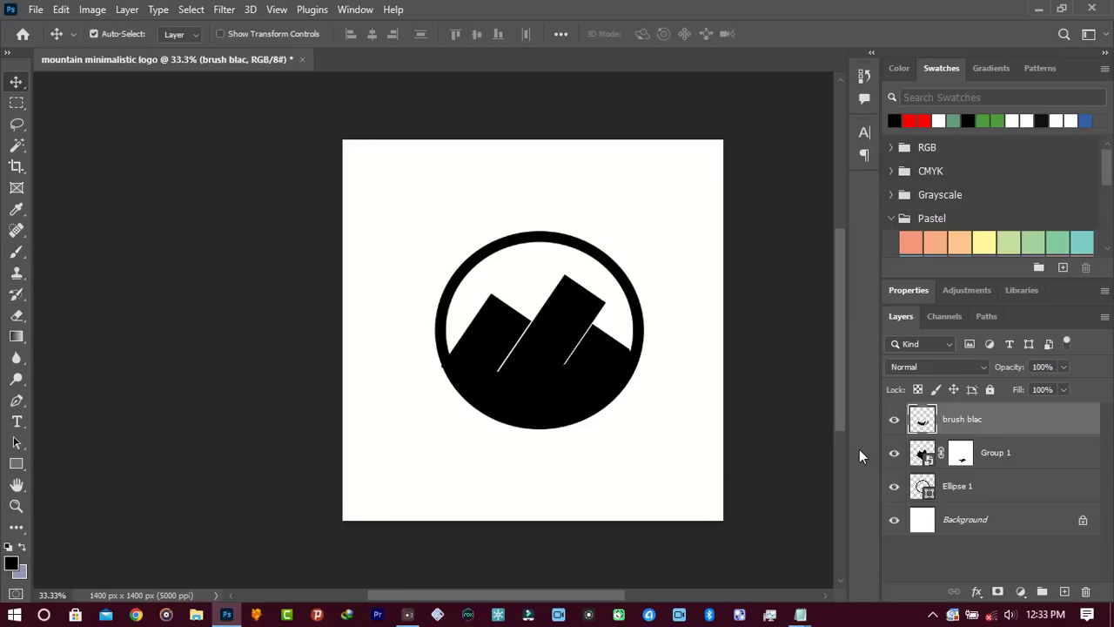
Move Group 1 left until its left rectangle overlaps the ellipse's left edge.
click(1053, 460)
key(shift+Left)
key(shift+Left)
key(shift+Left)
key(shift+Left)
key(shift+Left)
key(shift+Left)
key(shift+Left)
key(shift+Left)
key(shift+Left)
key(shift+Left)
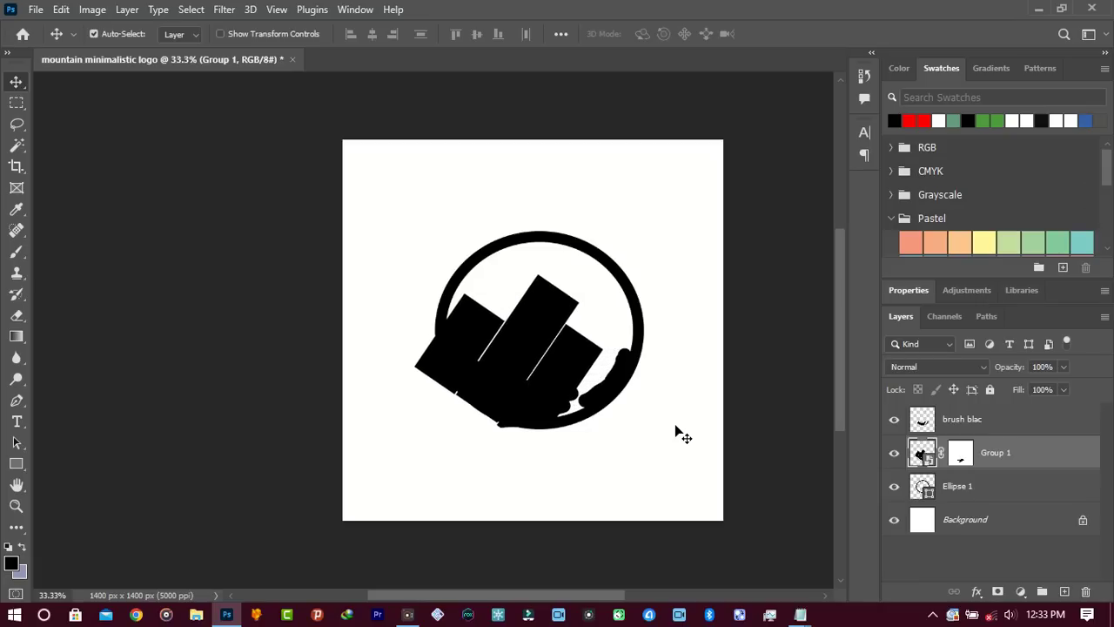
key(shift+Left)
key(shift+Left)
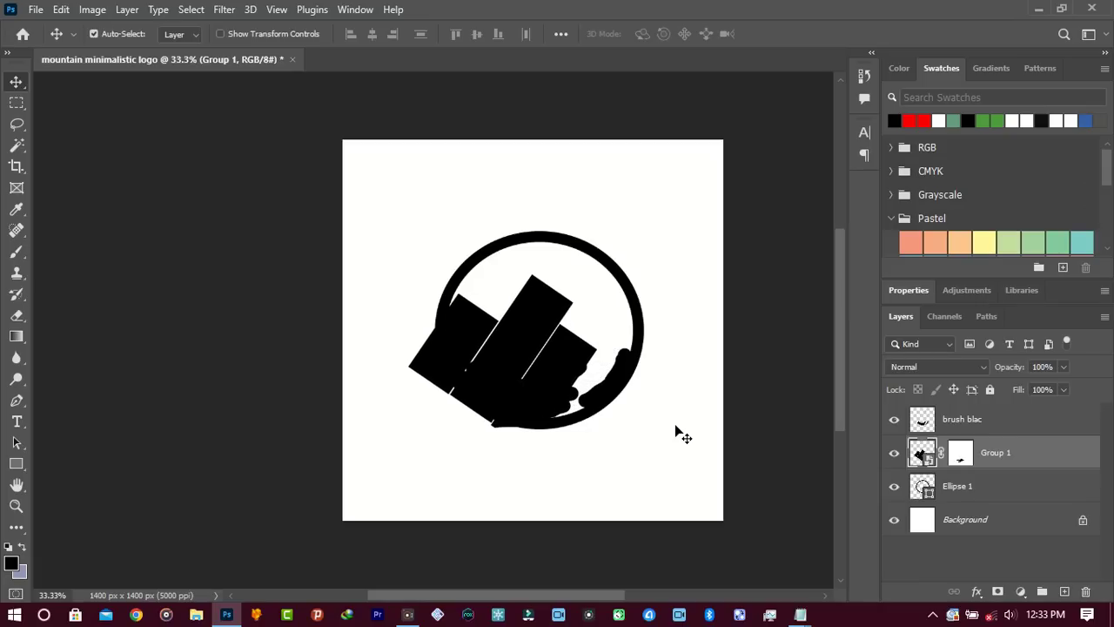
key(shift+Right)
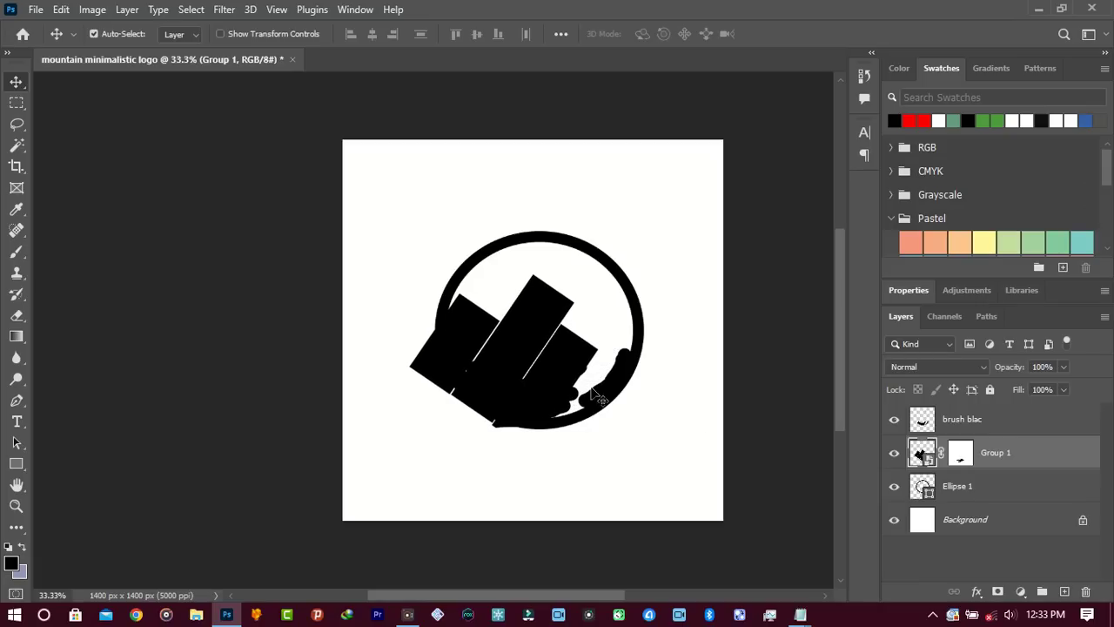
Paint black on Group 1's mask to hide the rectangle parts protruding outside the ellipse's lower-left edge.
click(957, 464)
key(b)
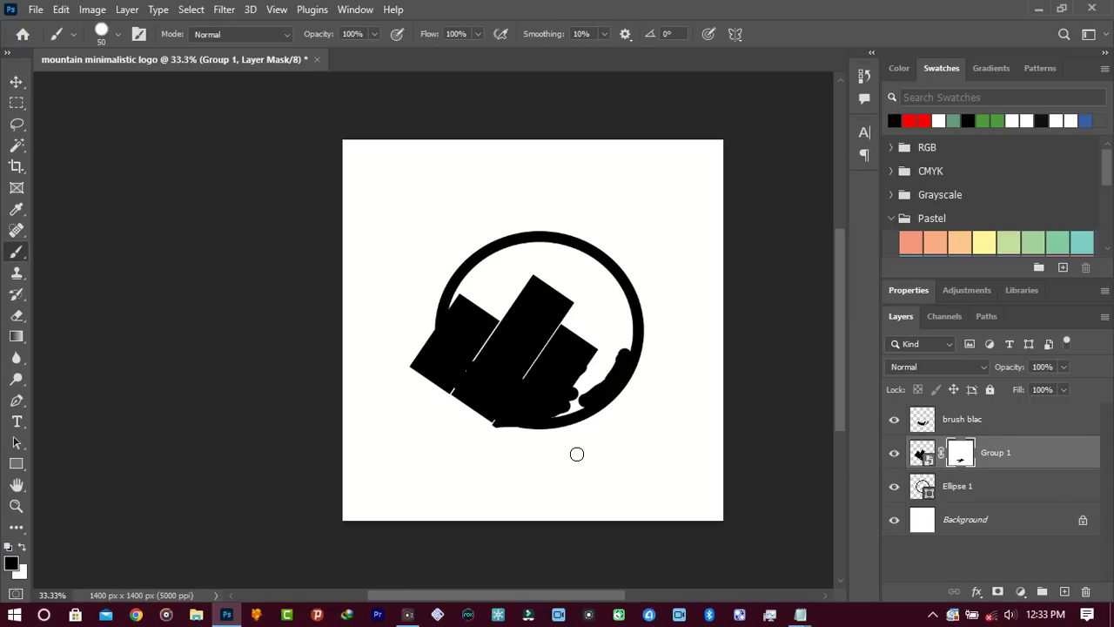
mouse_move(382, 319)
mouse_down()
mouse_move(486, 457)
mouse_move(471, 403)
mouse_move(430, 351)
mouse_up()
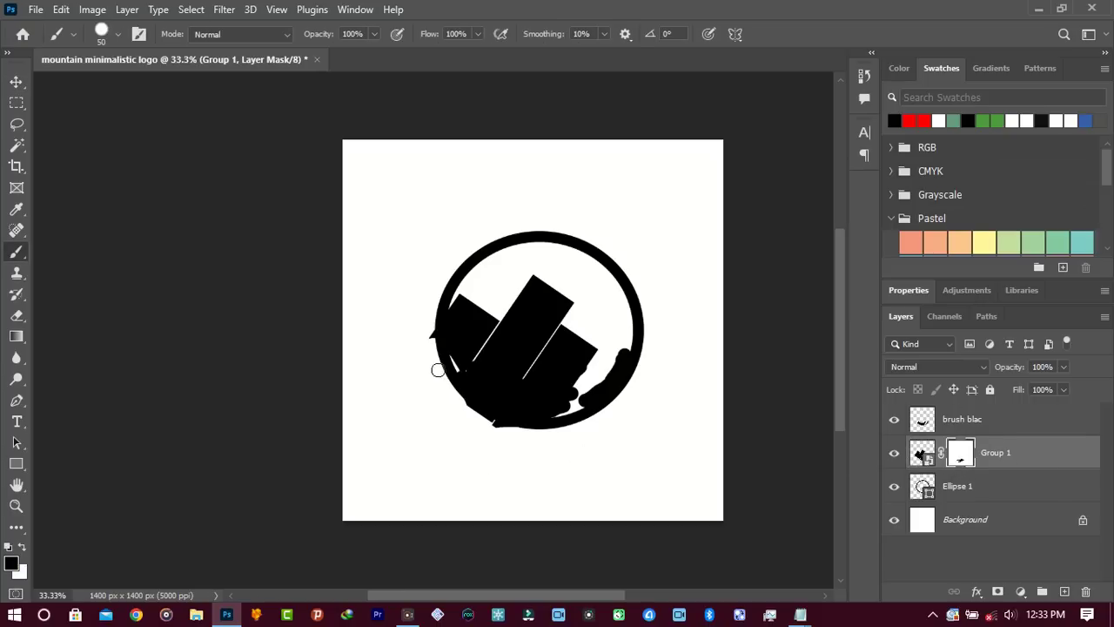
mouse_move(443, 391)
mouse_down()
mouse_move(525, 439)
mouse_move(461, 413)
mouse_move(557, 434)
mouse_move(611, 410)
mouse_up()
Delete the brush blac layer and paint white on Group 1's mask to restore the left rectangle beside the ellipse outline.
click(963, 421)
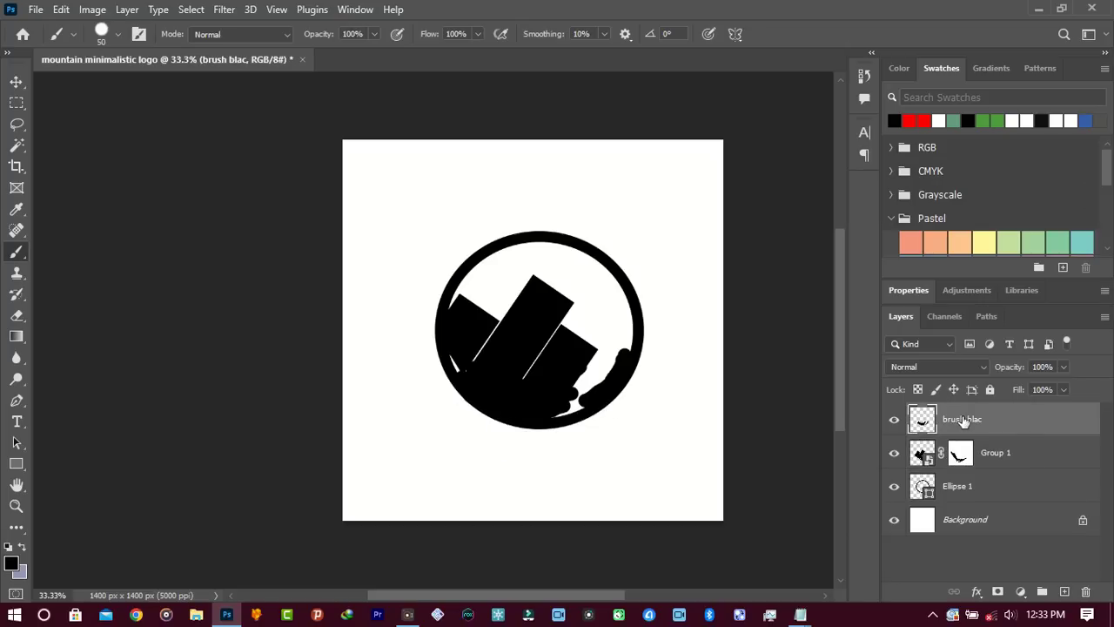
key(Delete)
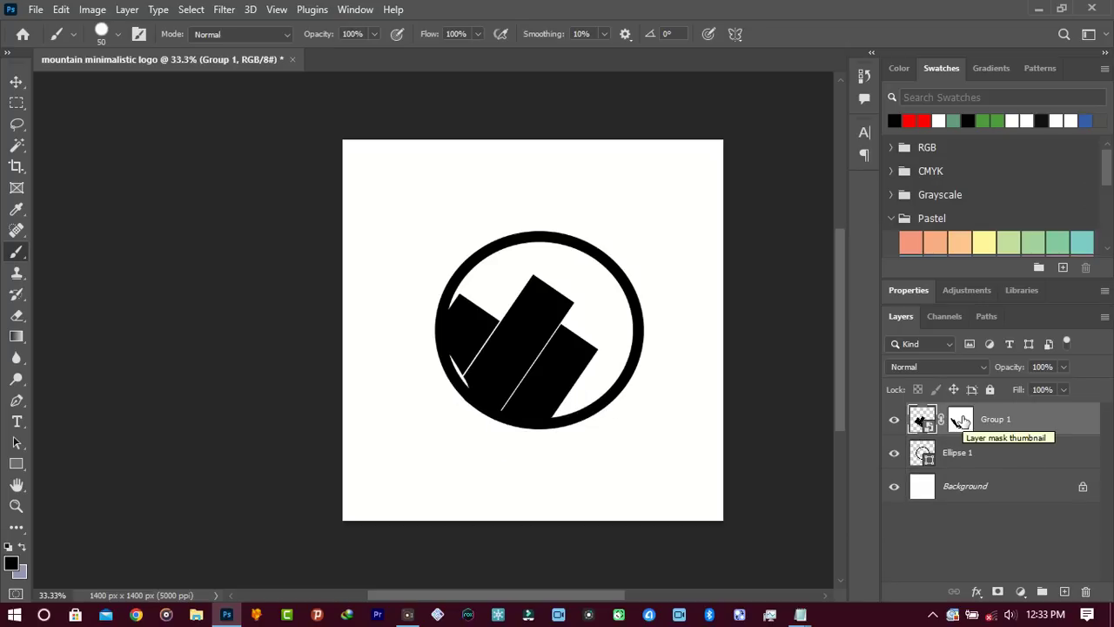
click(961, 421)
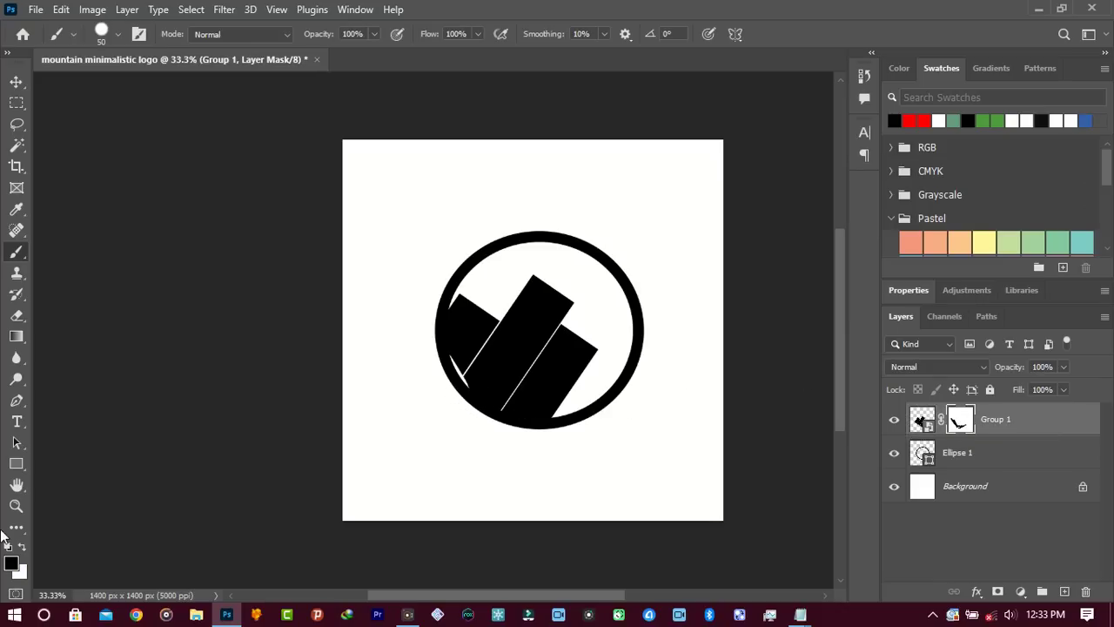
click(23, 547)
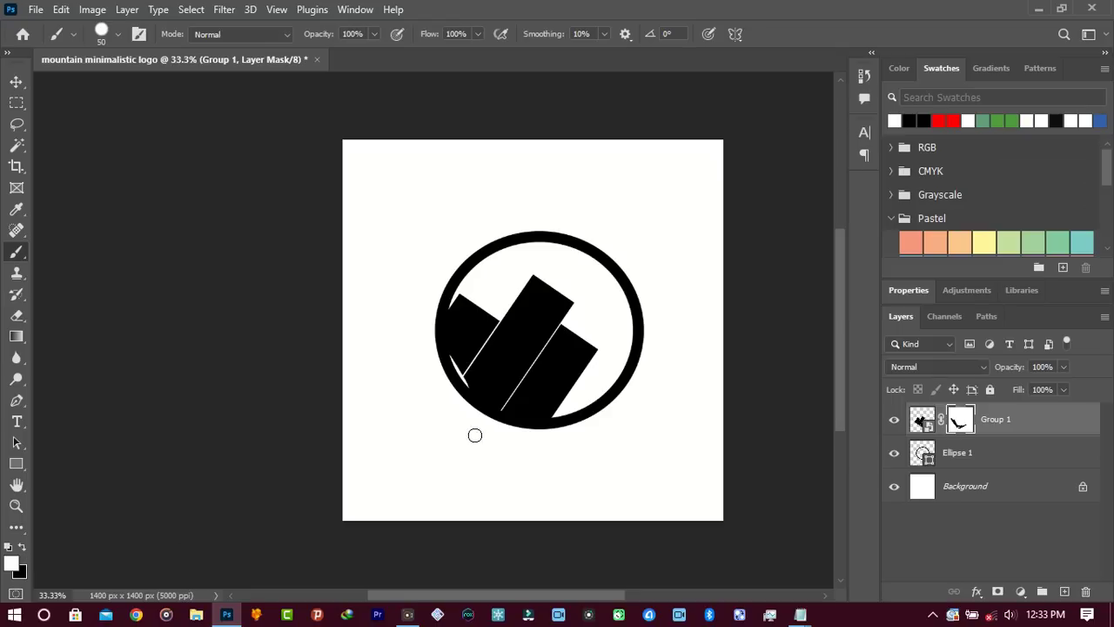
mouse_move(466, 349)
mouse_down()
mouse_move(447, 336)
mouse_move(463, 377)
mouse_up()
On a new layer, paint black across the ellipse's lower part to join the rectangles' bases, undoing the stray stroke near the right edge.
click(1063, 592)
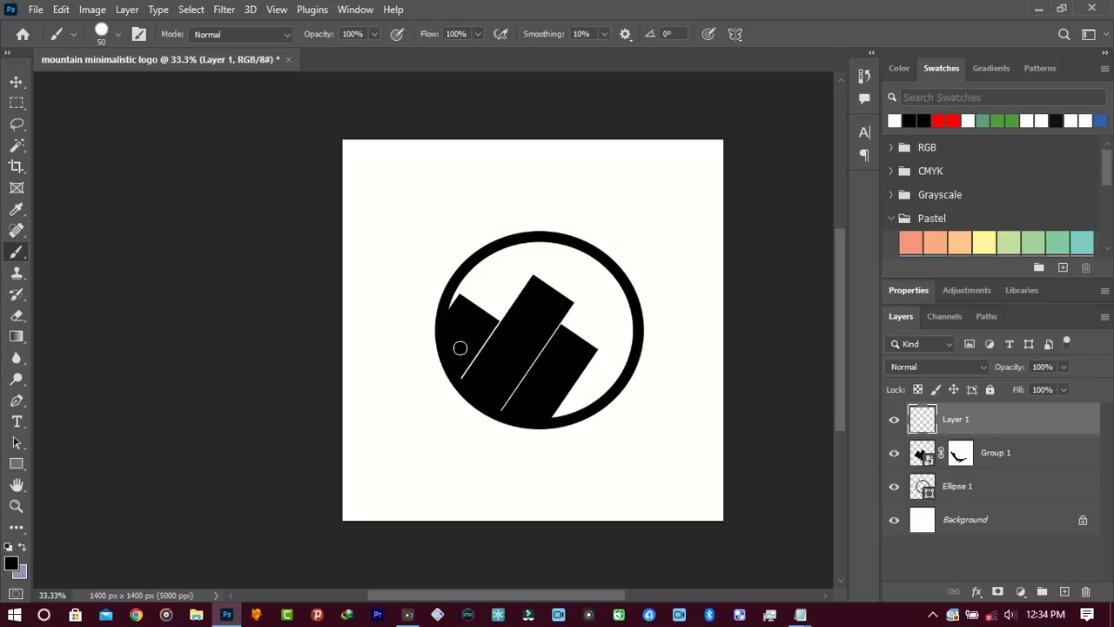
mouse_move(462, 377)
mouse_down()
mouse_move(508, 406)
mouse_move(593, 401)
mouse_move(606, 389)
mouse_move(546, 415)
mouse_move(586, 393)
mouse_move(562, 400)
mouse_move(570, 369)
mouse_move(611, 385)
mouse_up()
drag(615, 384, 579, 381)
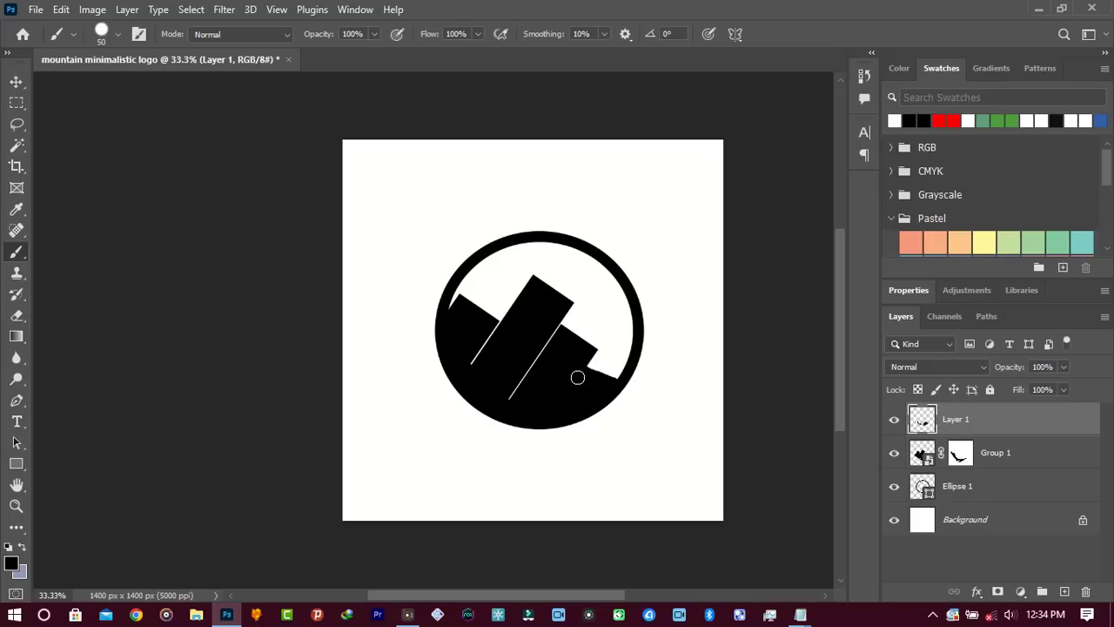
drag(592, 361, 616, 326)
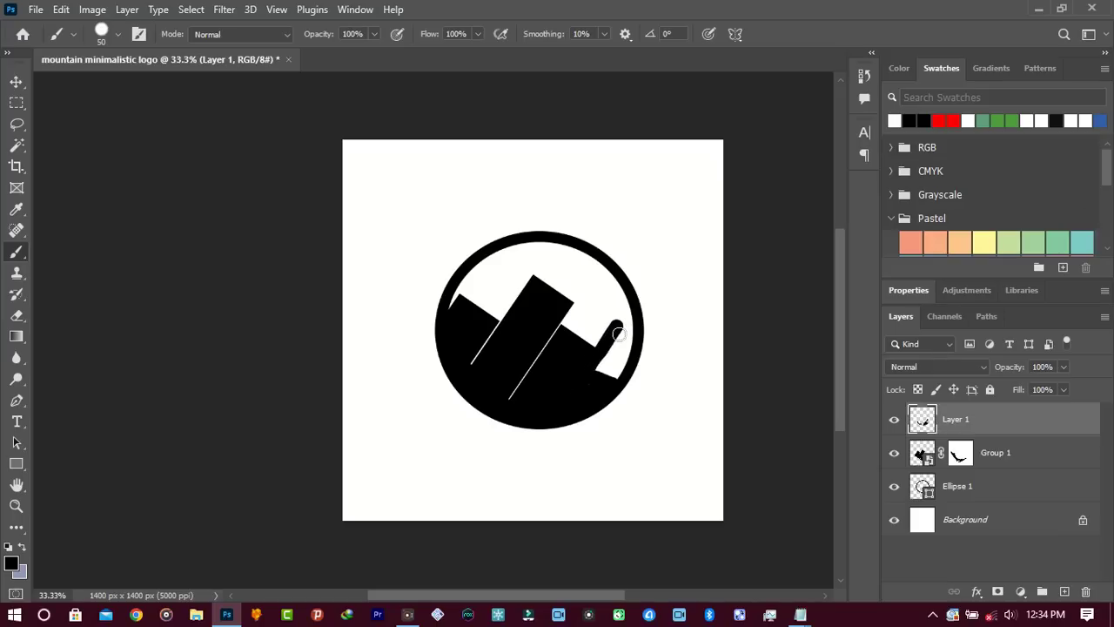
key(ctrl+z)
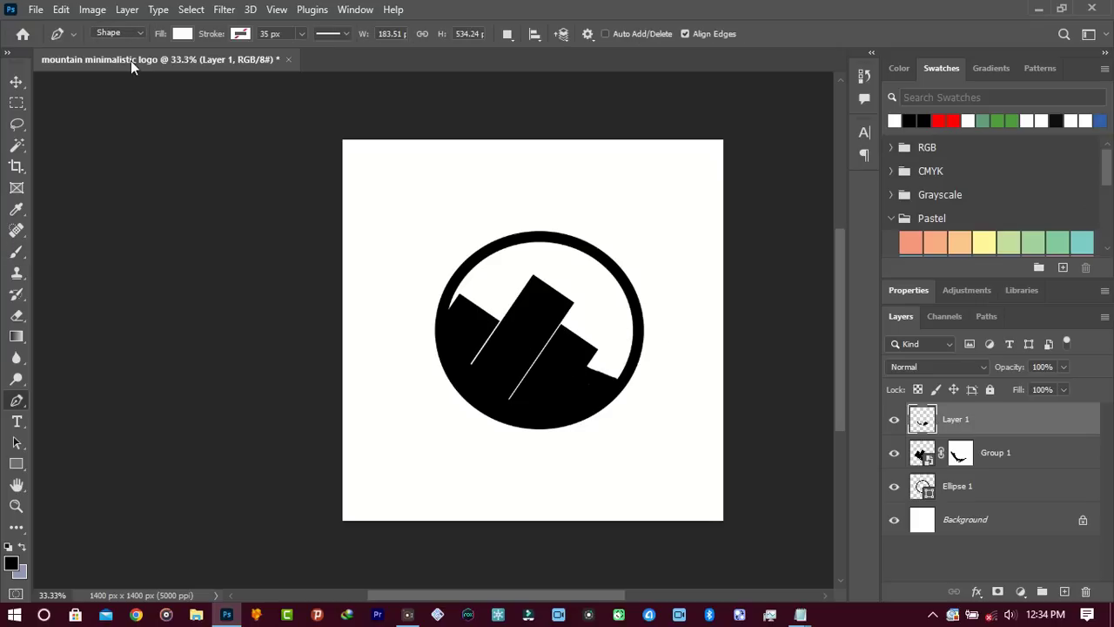
With the Pen tool and a black fill, draw a closed peak shape between the right rectangle and the ellipse's right edge.
click(182, 34)
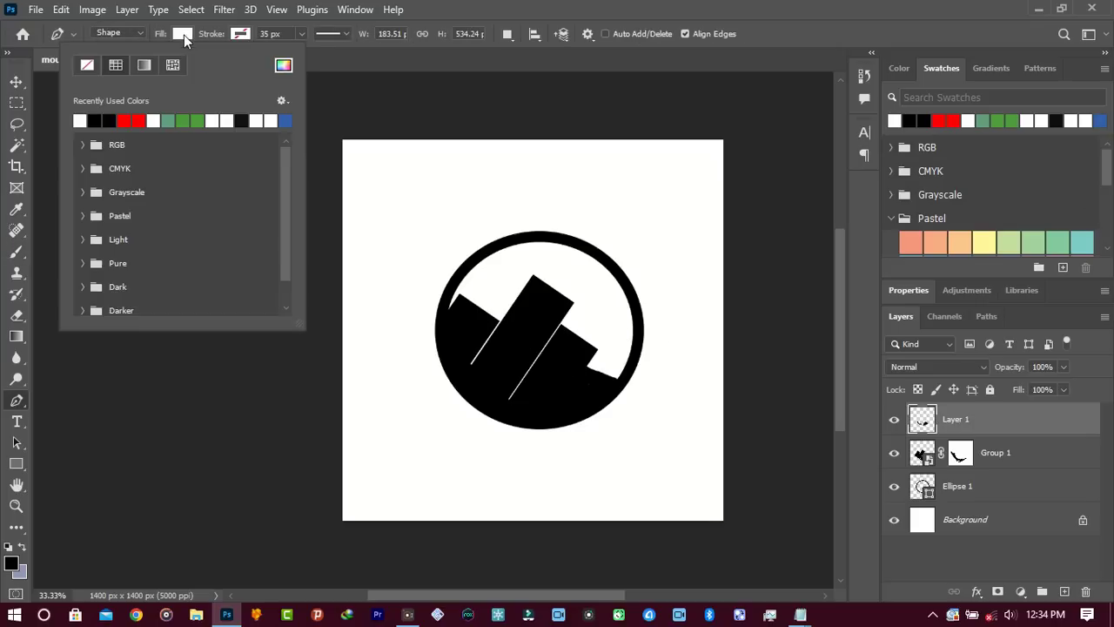
click(94, 121)
key(Return)
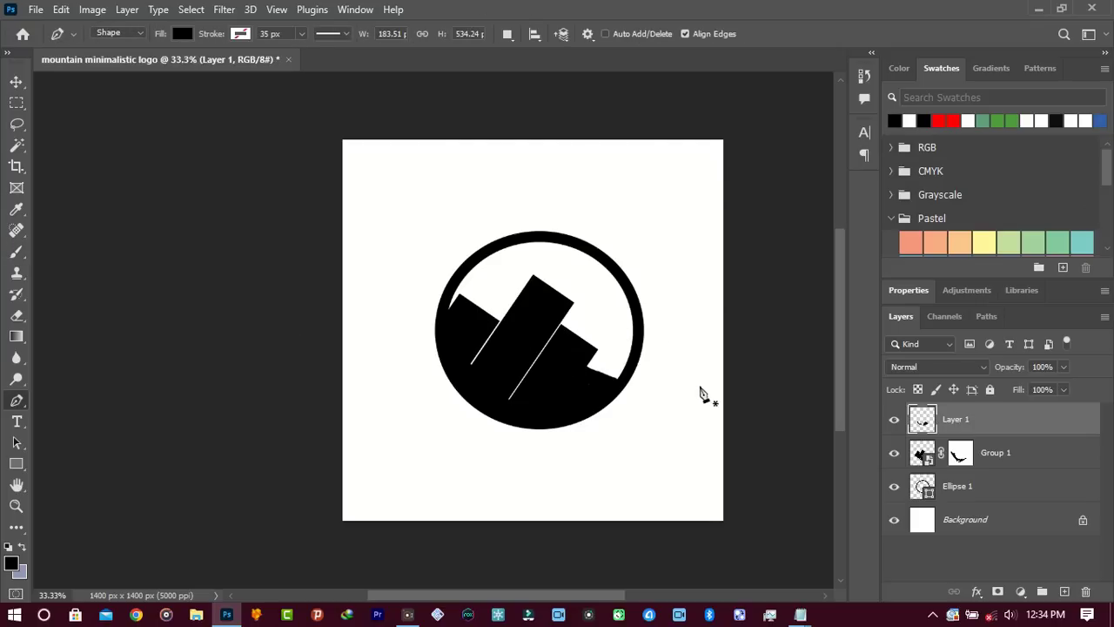
click(614, 317)
drag(565, 384, 591, 394)
click(623, 381)
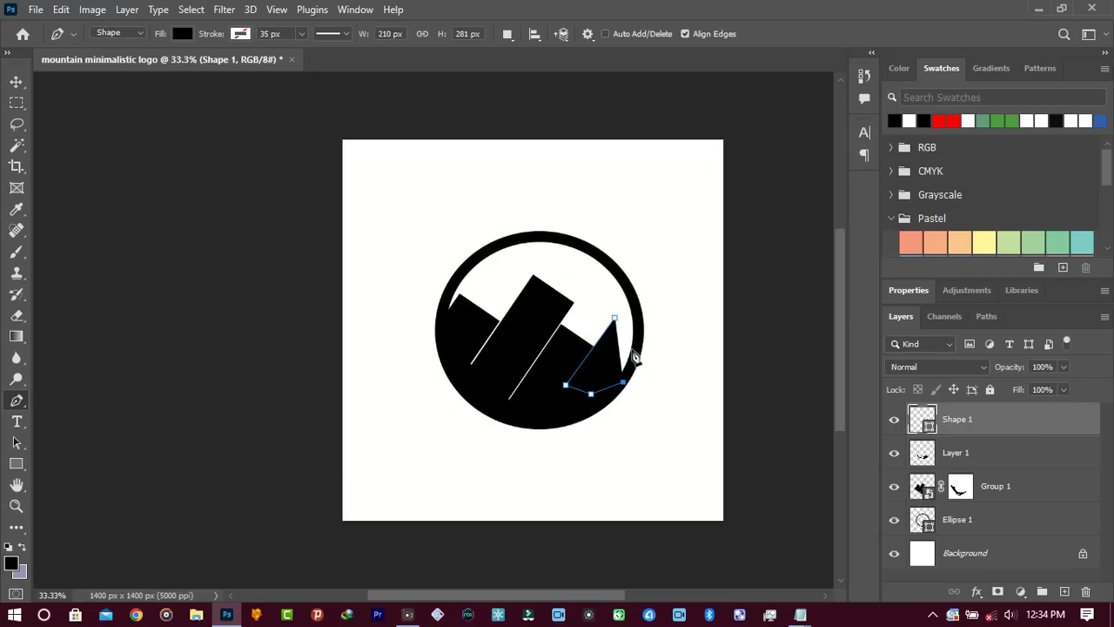
drag(637, 356, 642, 338)
click(614, 318)
Adjust the peak shape's anchor points to lower its top and align its right corner with the ellipse's outer edge.
click(643, 326)
drag(614, 317, 644, 346)
click(639, 347)
drag(639, 347, 635, 358)
click(639, 354)
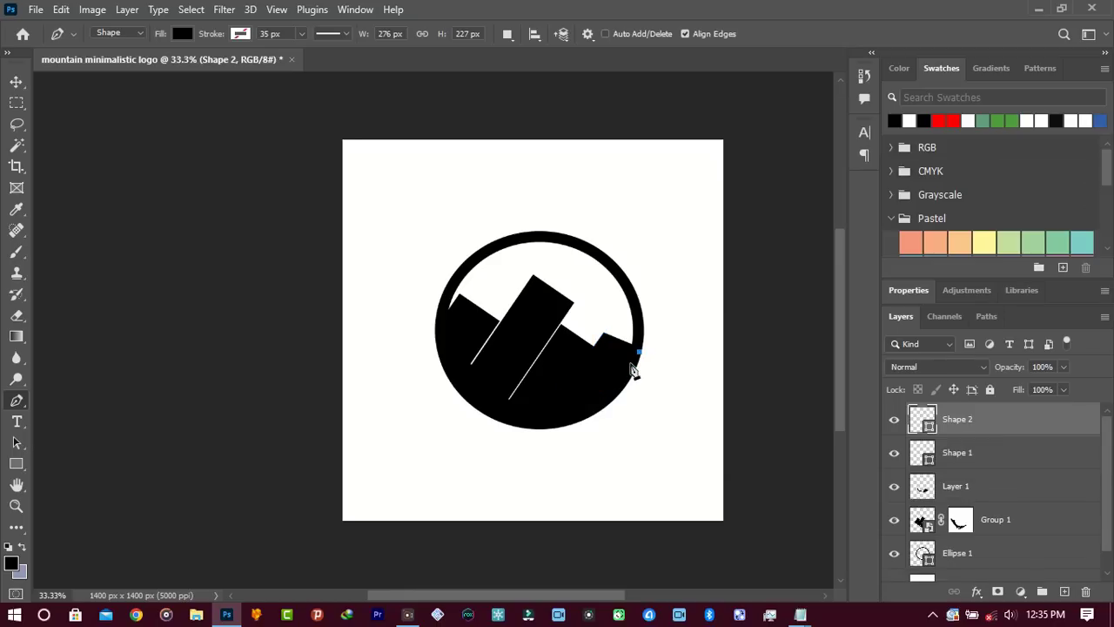
key(ctrl+z)
click(640, 350)
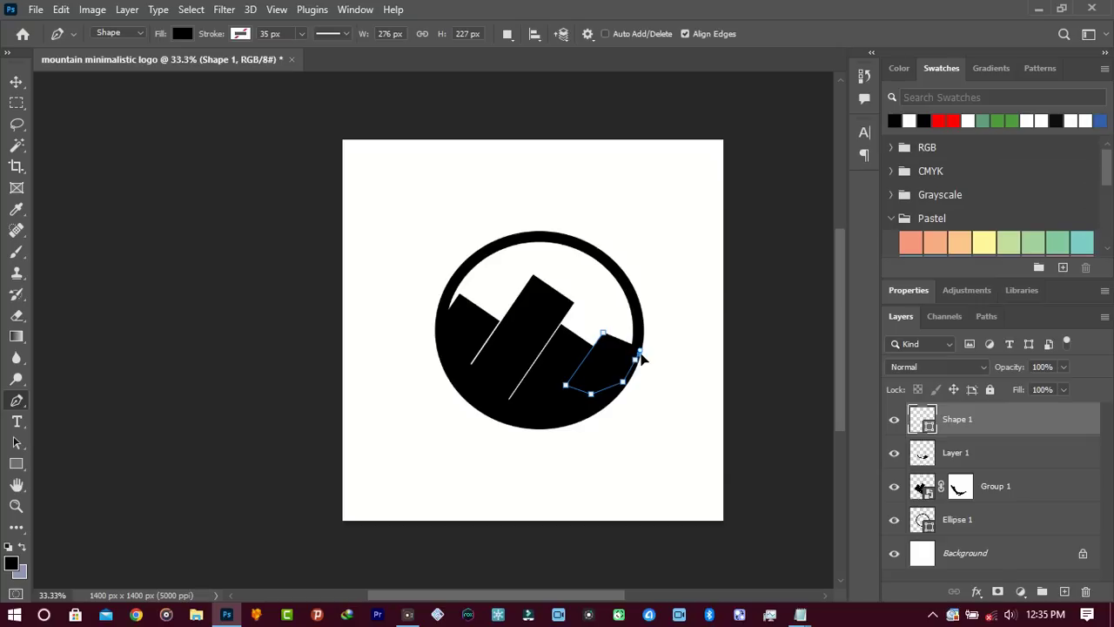
drag(639, 352, 642, 354)
Add a new layer directly above the Background and name it mini malistic shadow.
click(1016, 458)
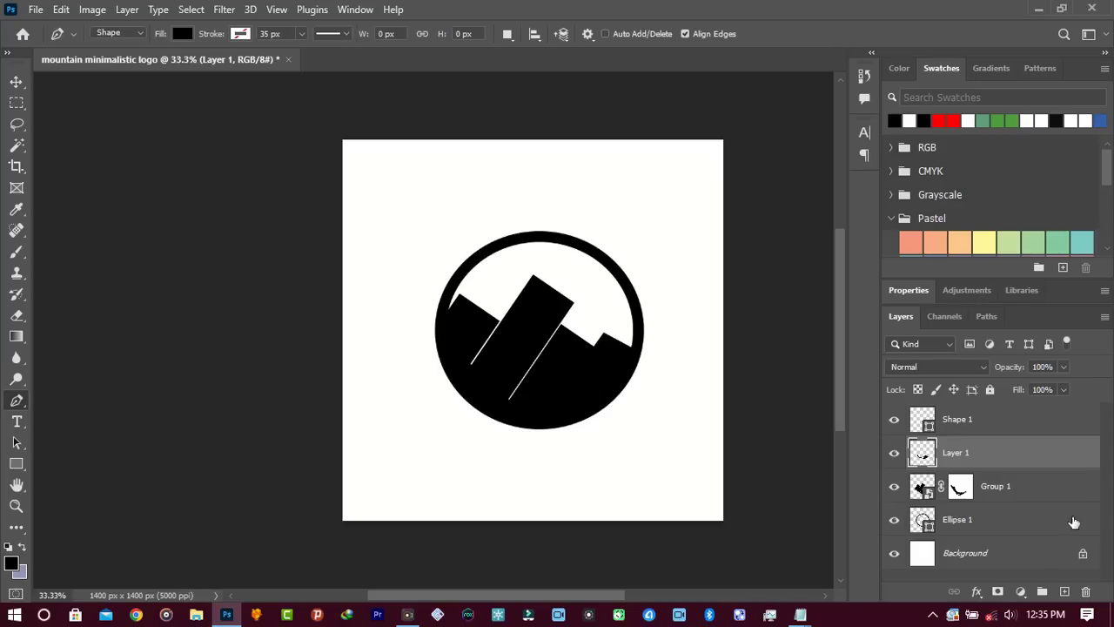
click(1018, 553)
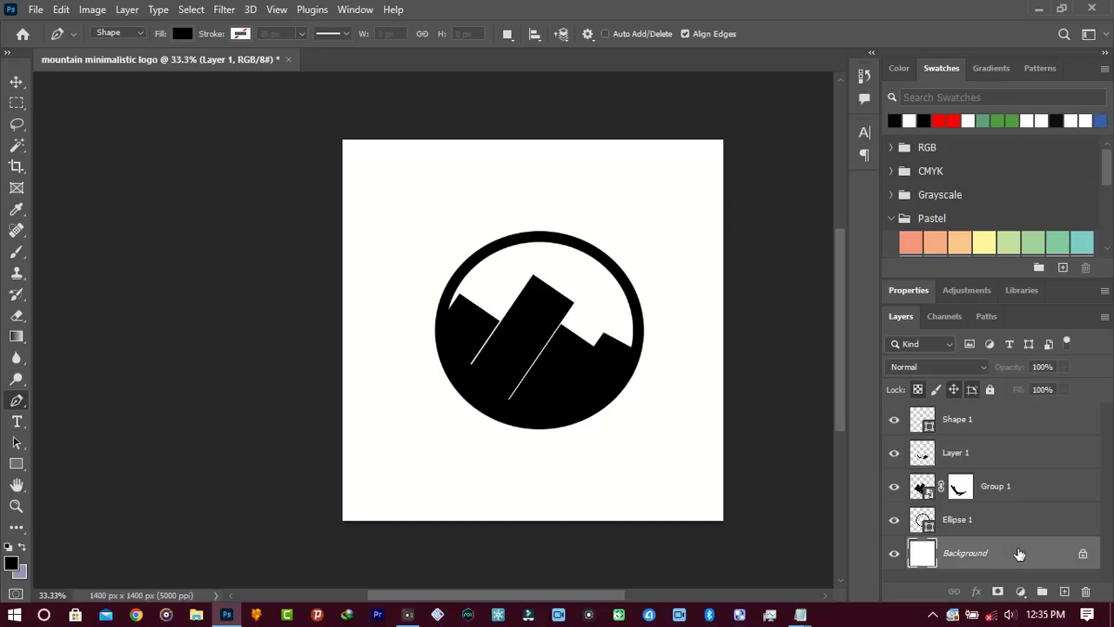
click(1064, 591)
double_click(957, 553)
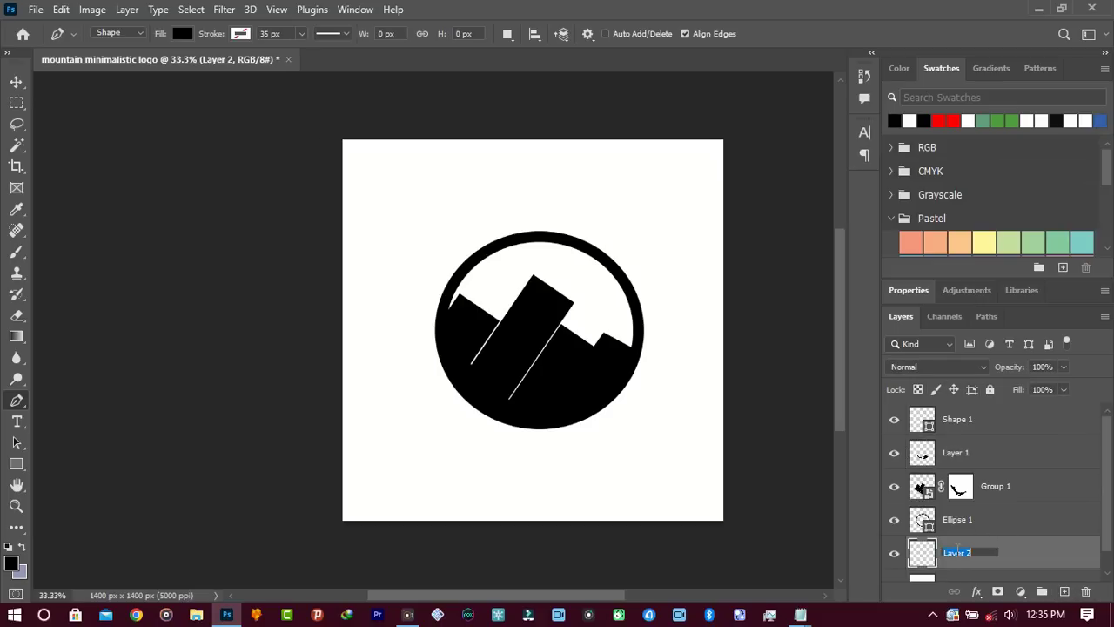
text(mini malistic shadow)
key(Return)
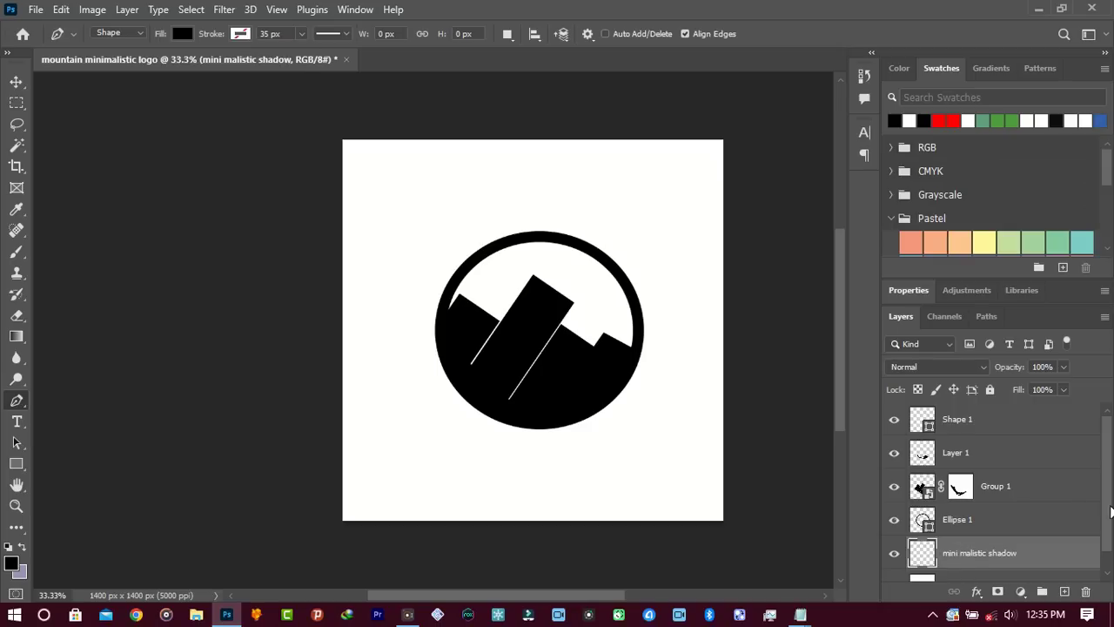
Add a Solid Color fill layer in orange fd9d20 directly above the Background layer.
scroll(1105, 517, down, 1)
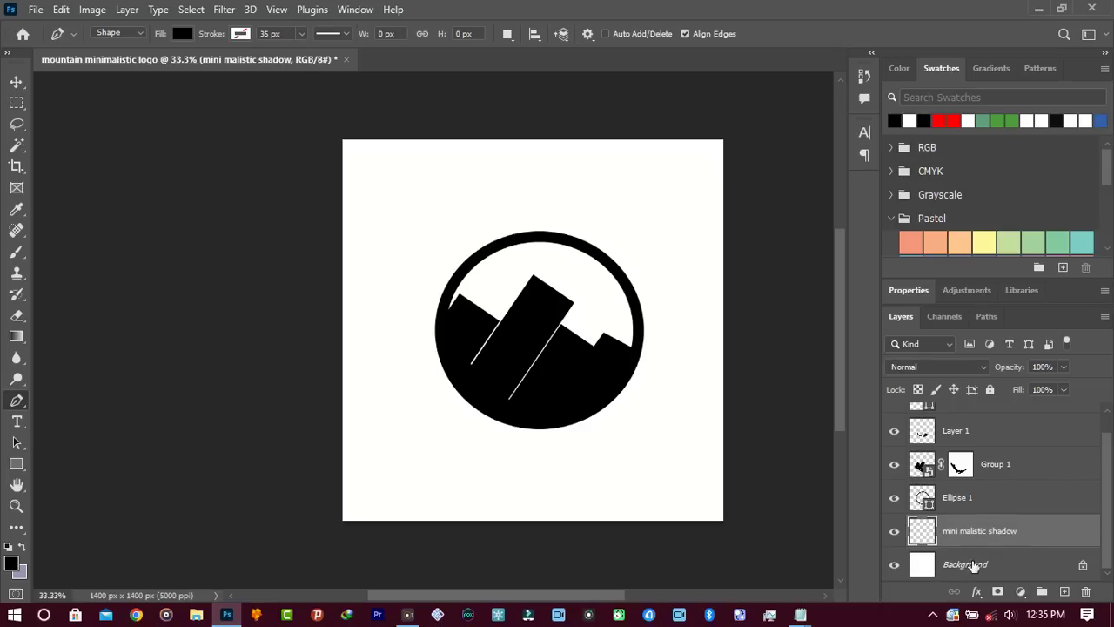
click(972, 565)
click(1021, 591)
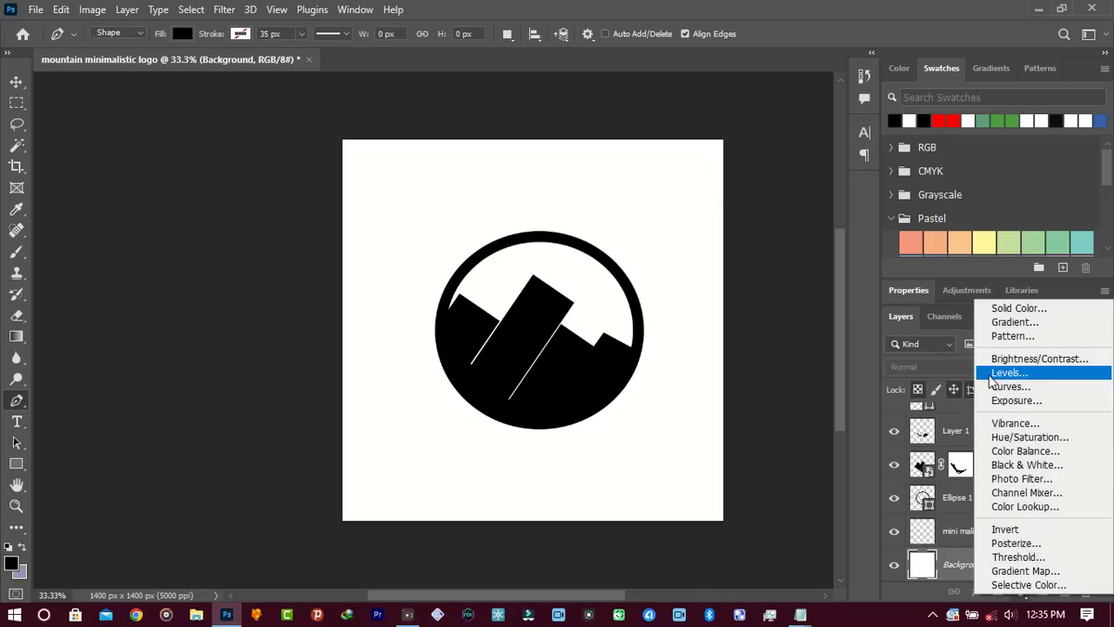
click(1020, 310)
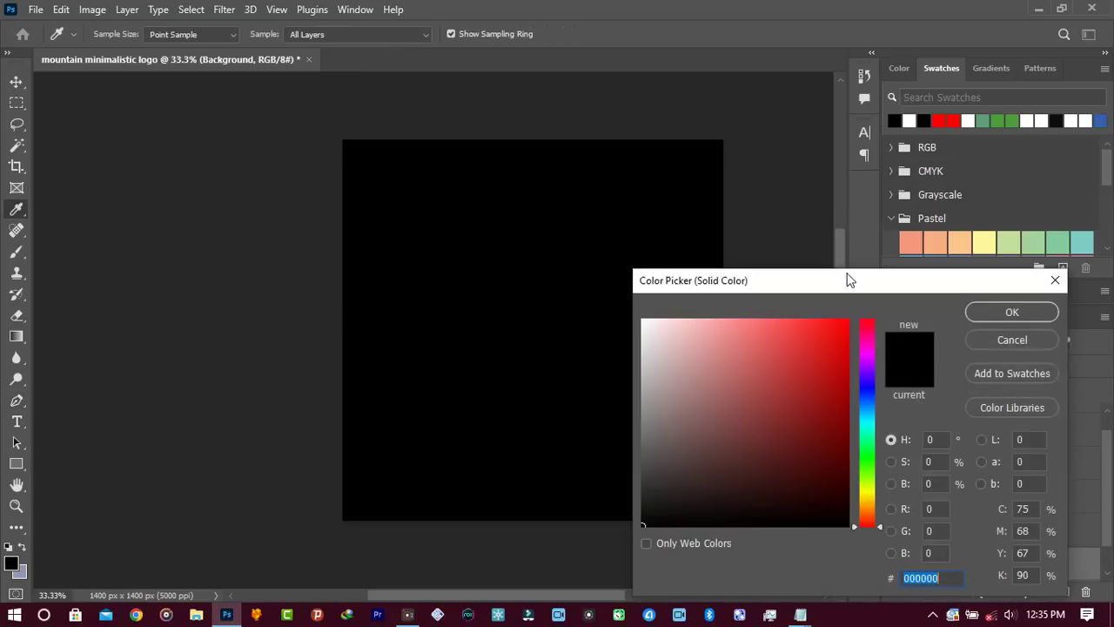
click(877, 508)
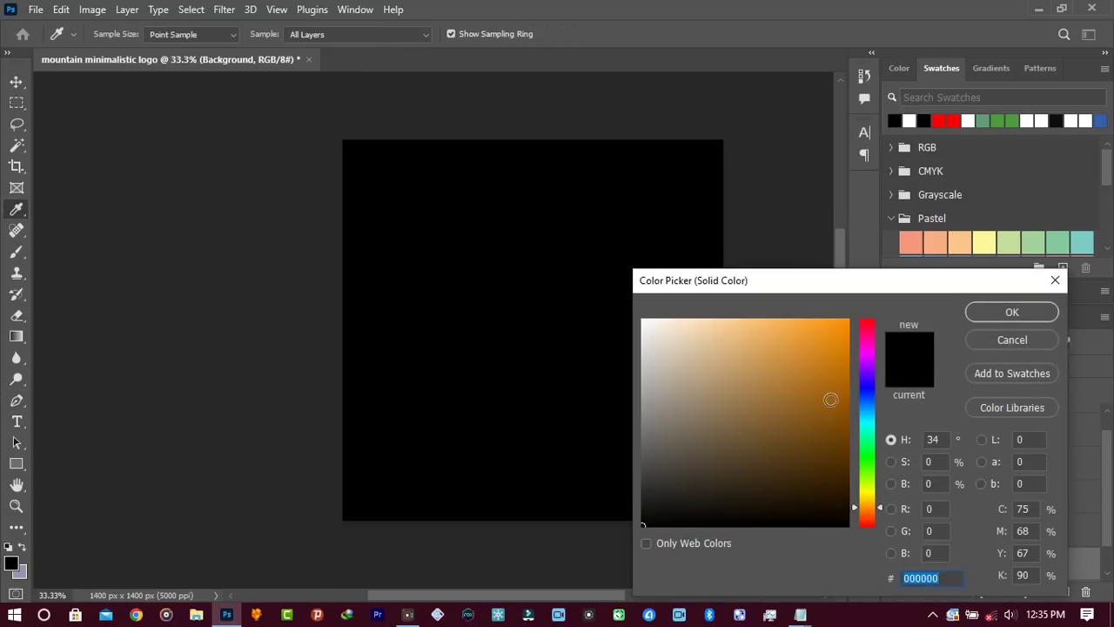
drag(831, 399, 862, 281)
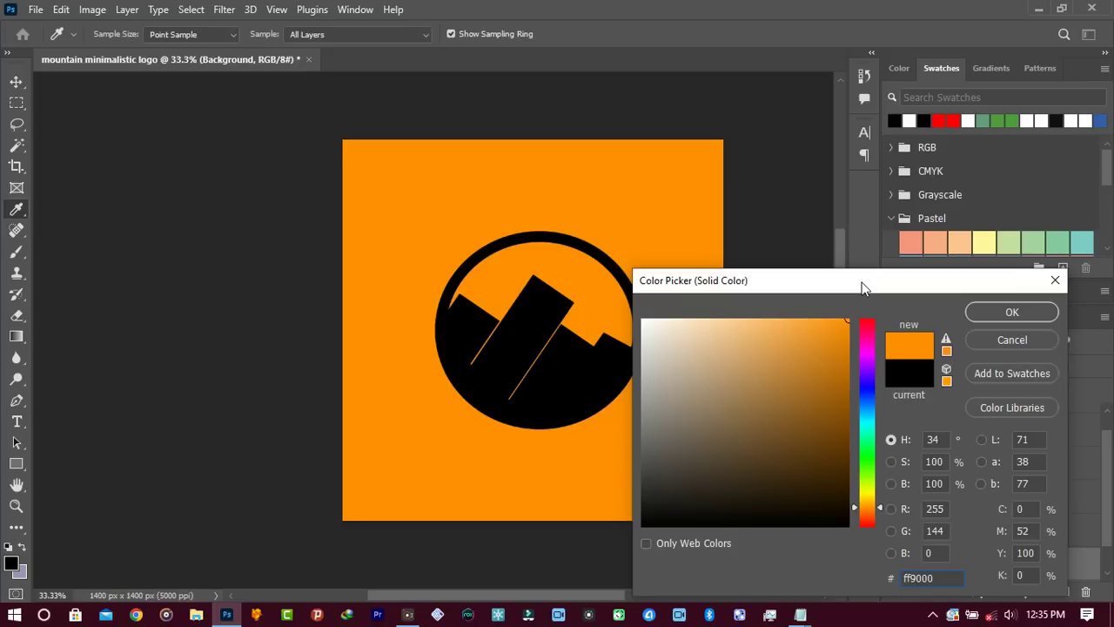
click(823, 320)
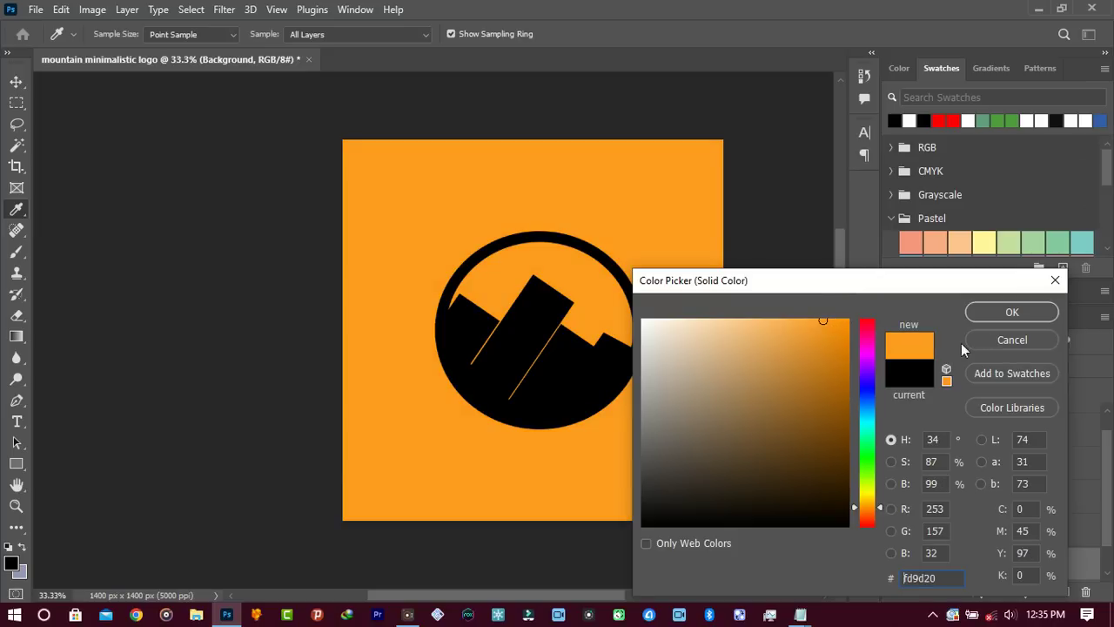
click(943, 578)
click(973, 312)
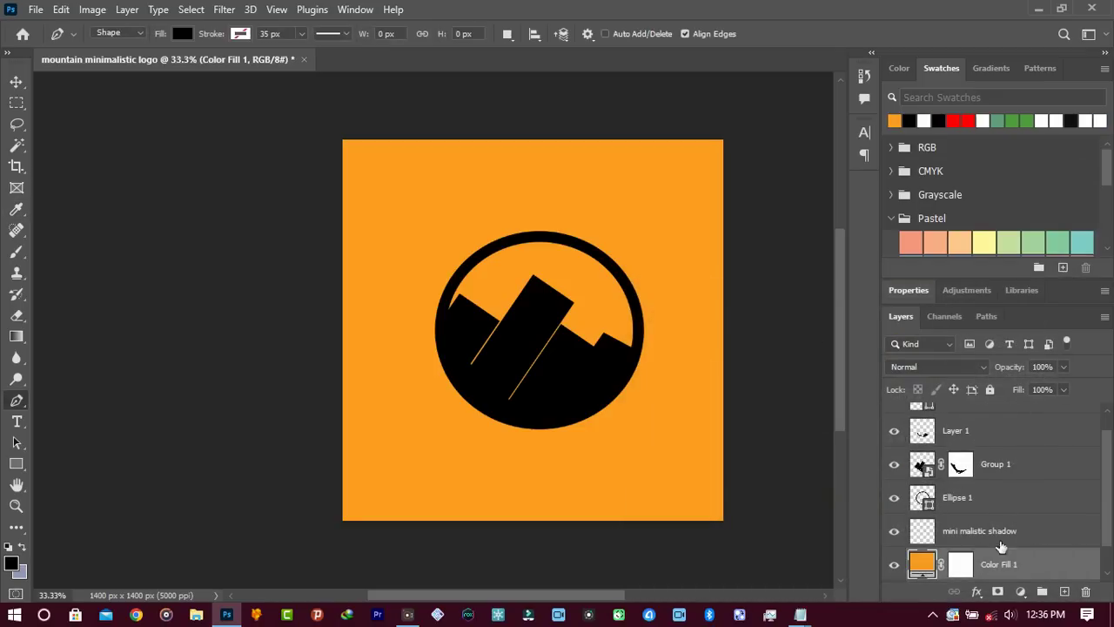
For the mini malistic shadow layer, sample the orange background and set the foreground to a slightly darker orange.
click(974, 533)
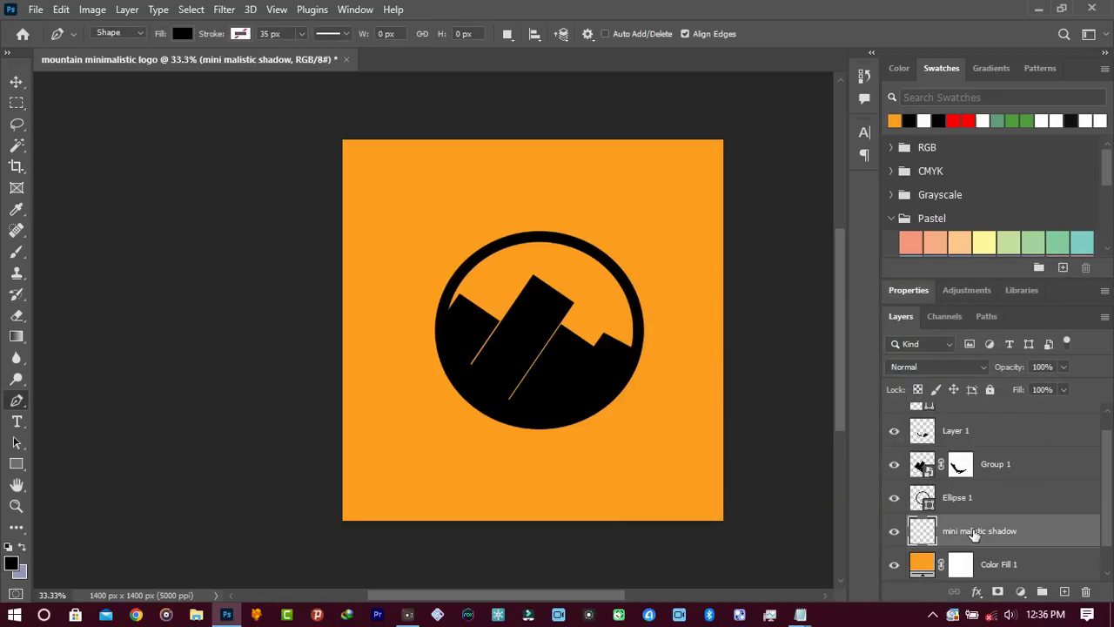
click(12, 565)
click(390, 288)
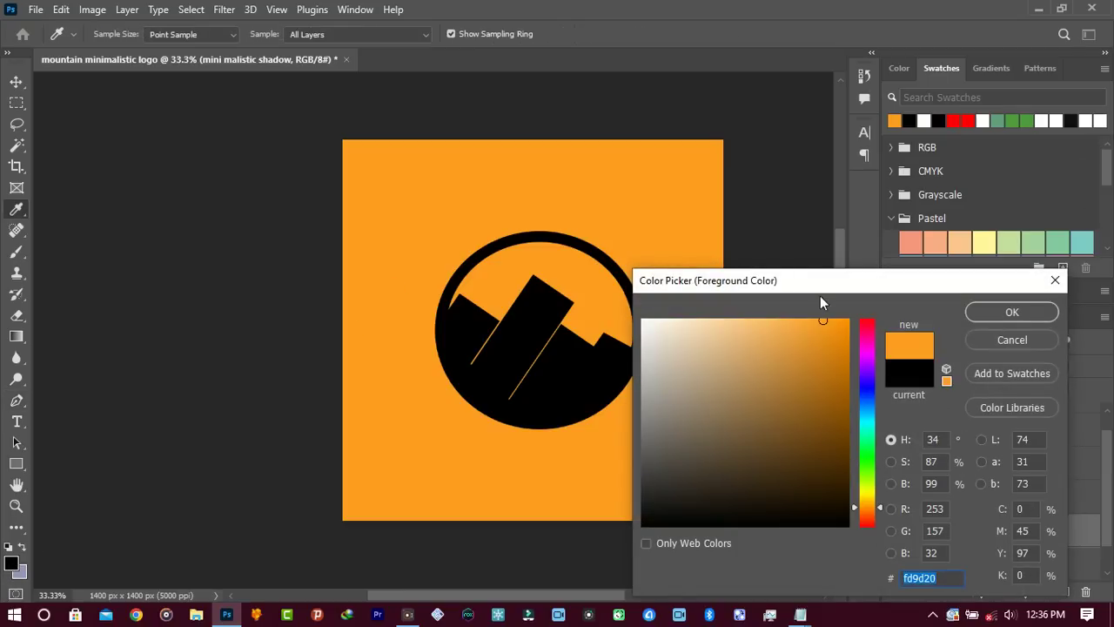
click(825, 349)
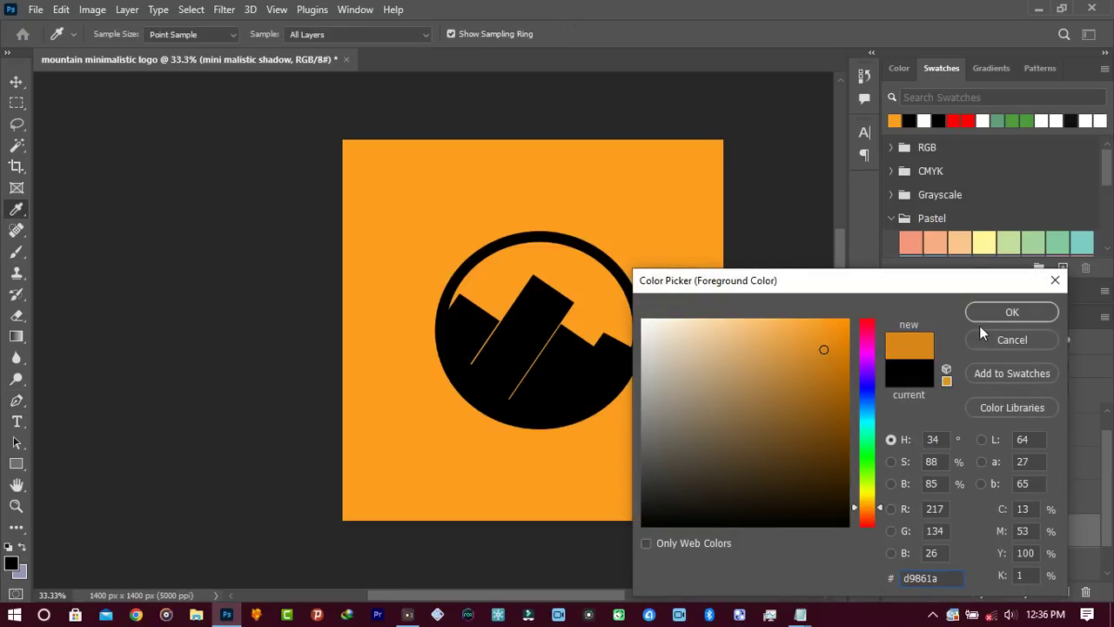
click(821, 347)
click(987, 310)
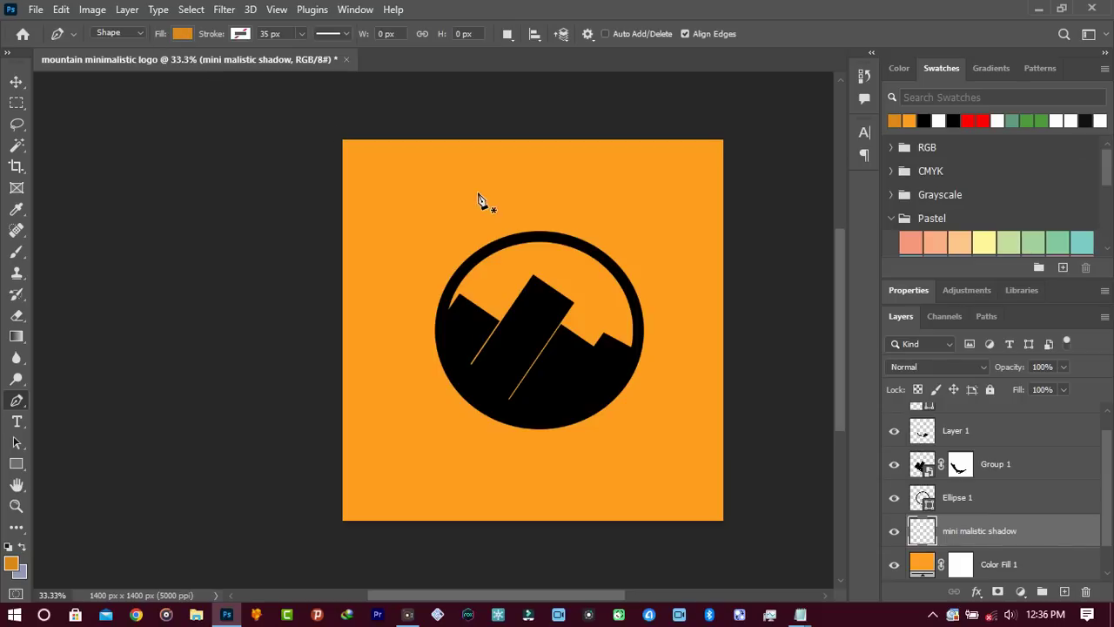
With the Pen tool, draw a closed long-shadow shape from the ellipse's left and right edges diagonally past the canvas's lower-right corner.
click(437, 344)
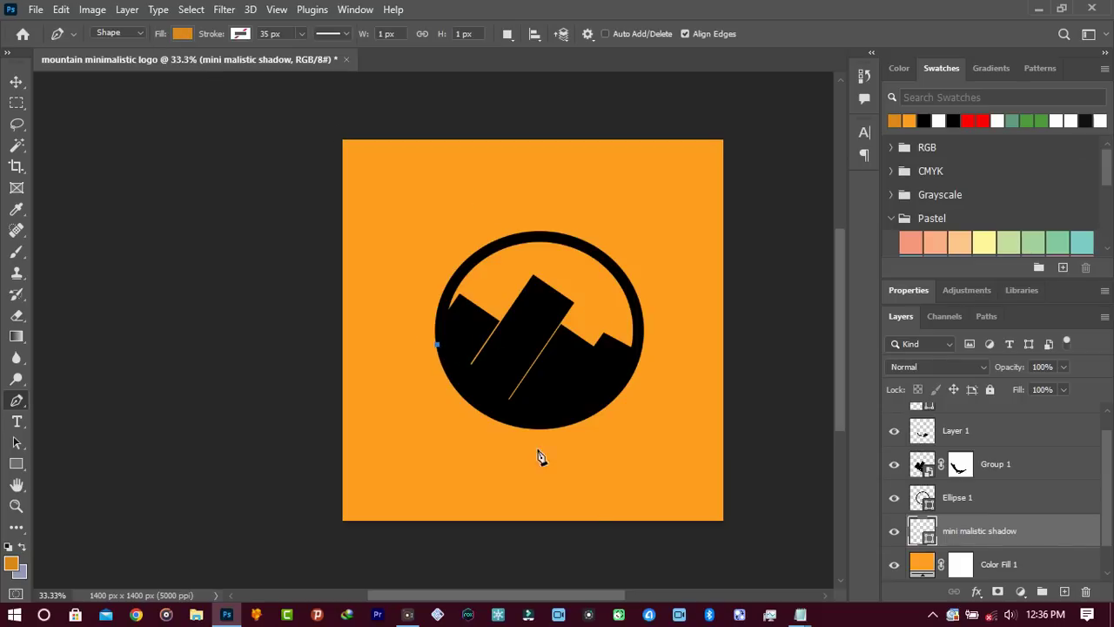
click(604, 555)
click(763, 535)
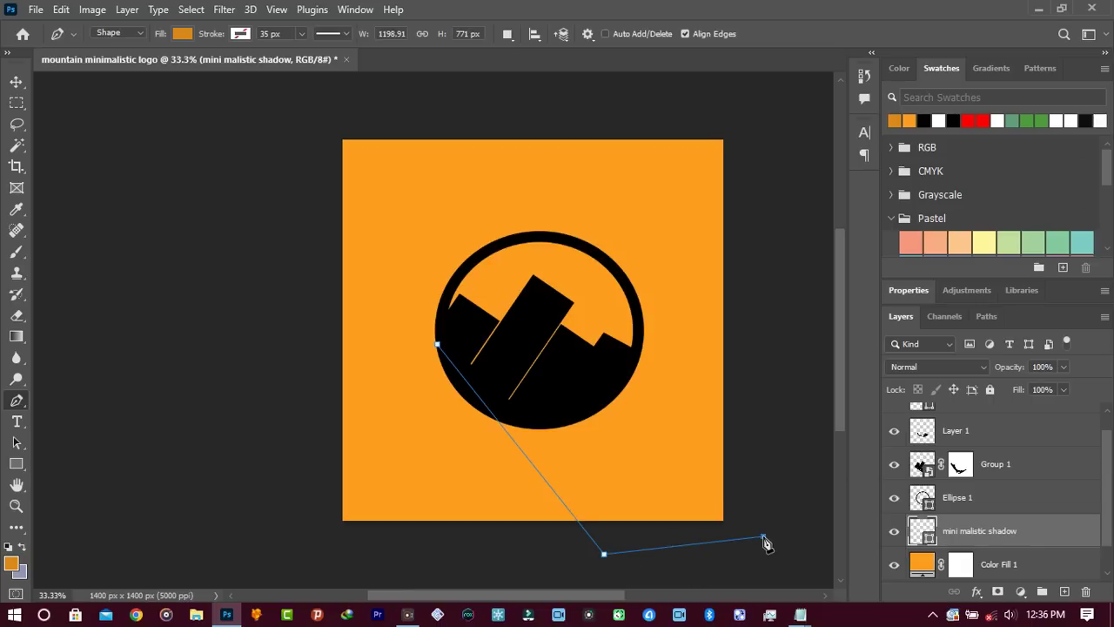
click(765, 452)
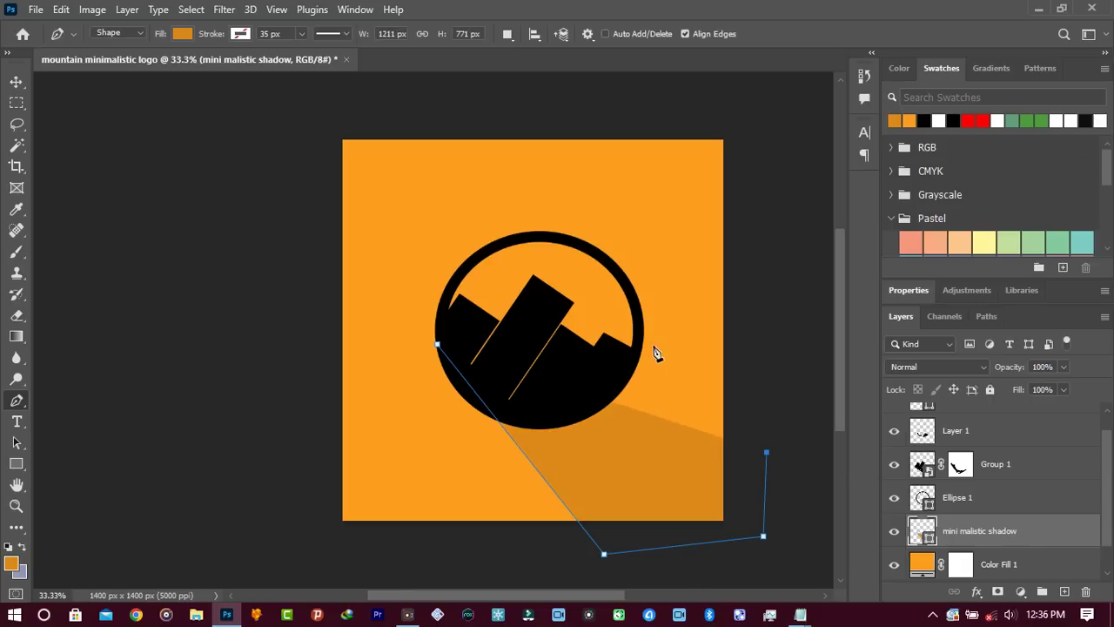
click(636, 305)
drag(626, 363, 608, 377)
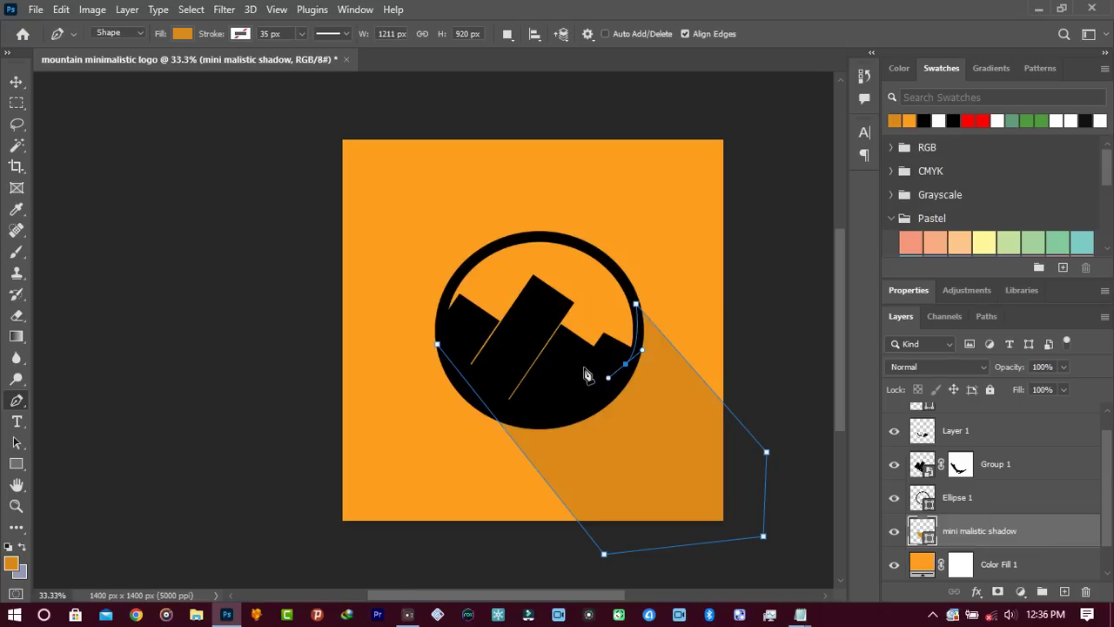
click(555, 397)
click(533, 409)
click(503, 401)
click(487, 387)
click(436, 344)
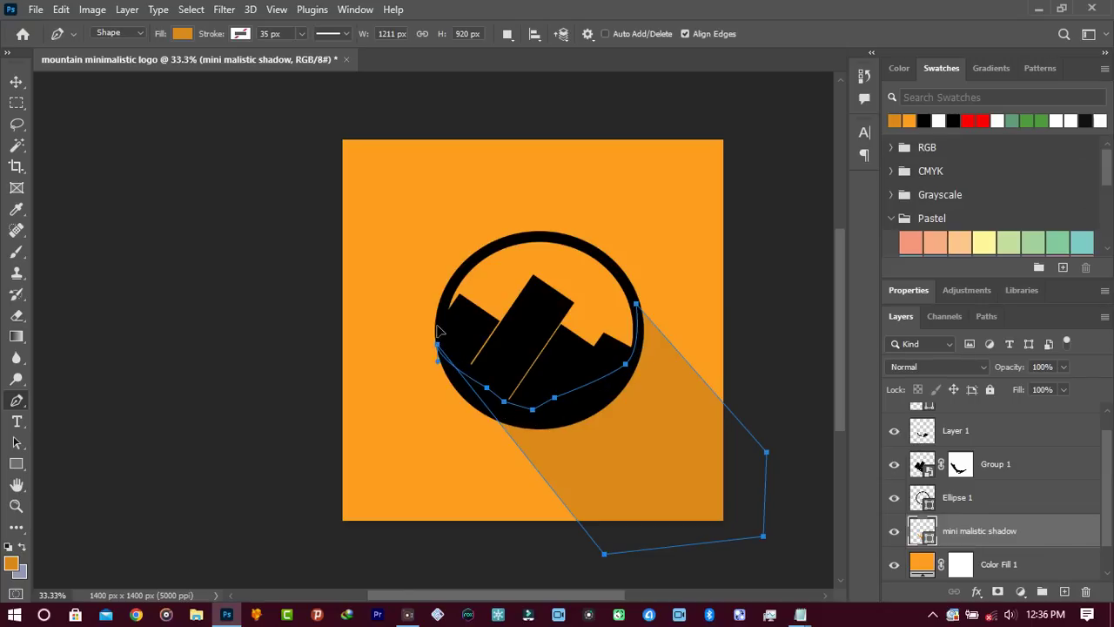
Move the shadow shape's lower and right outer anchor points farther beyond the canvas to steepen its right edge and flatten its lower edge.
click(992, 564)
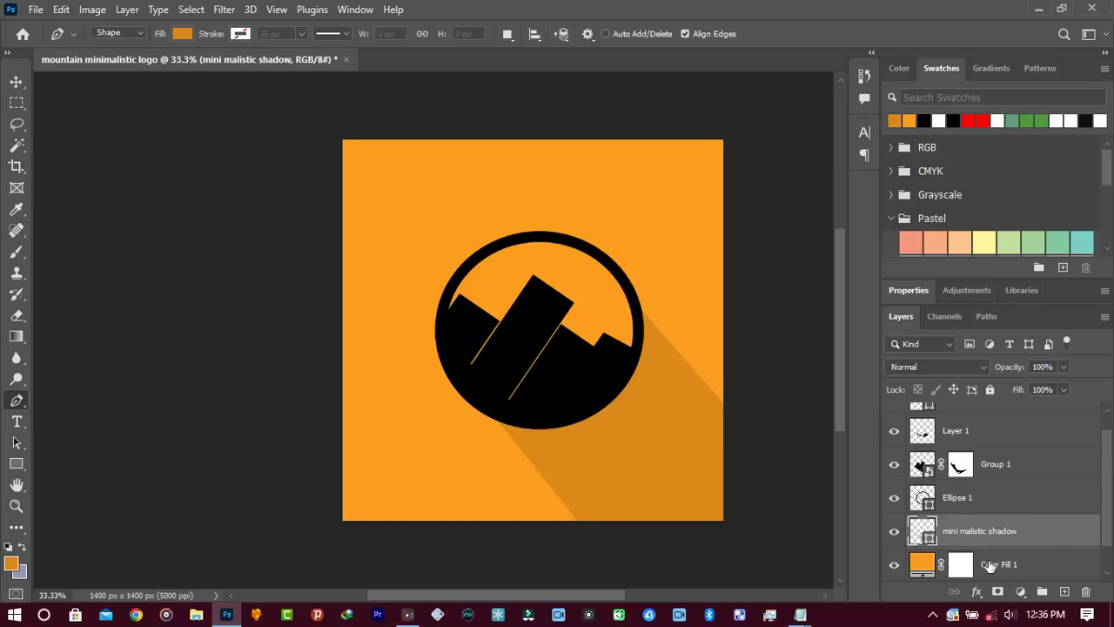
key(z)
alt+click(511, 394)
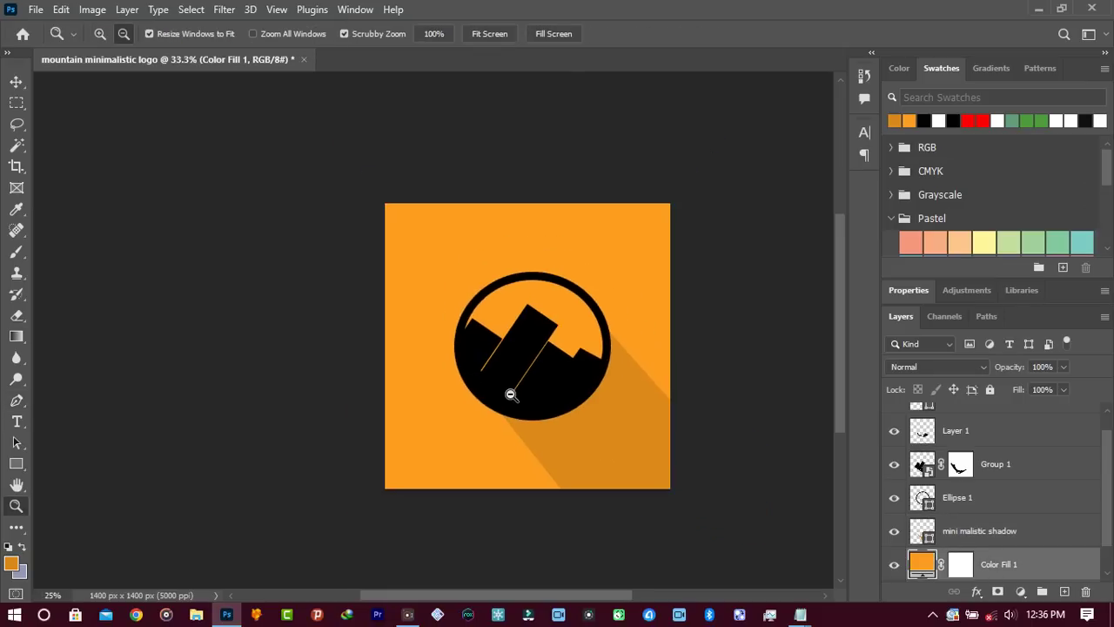
click(511, 394)
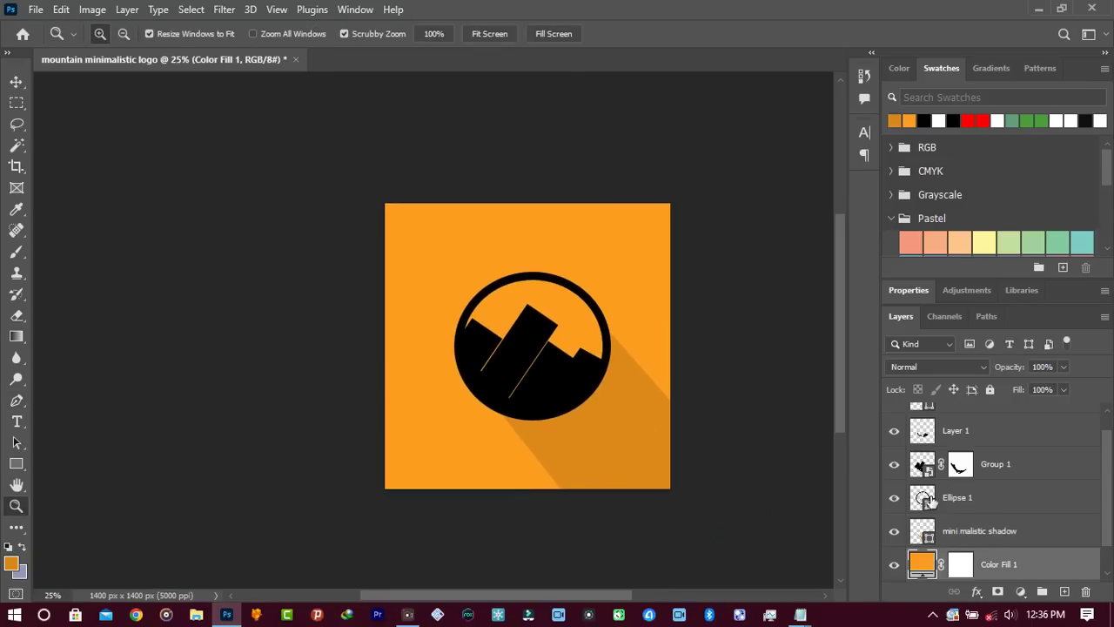
click(983, 530)
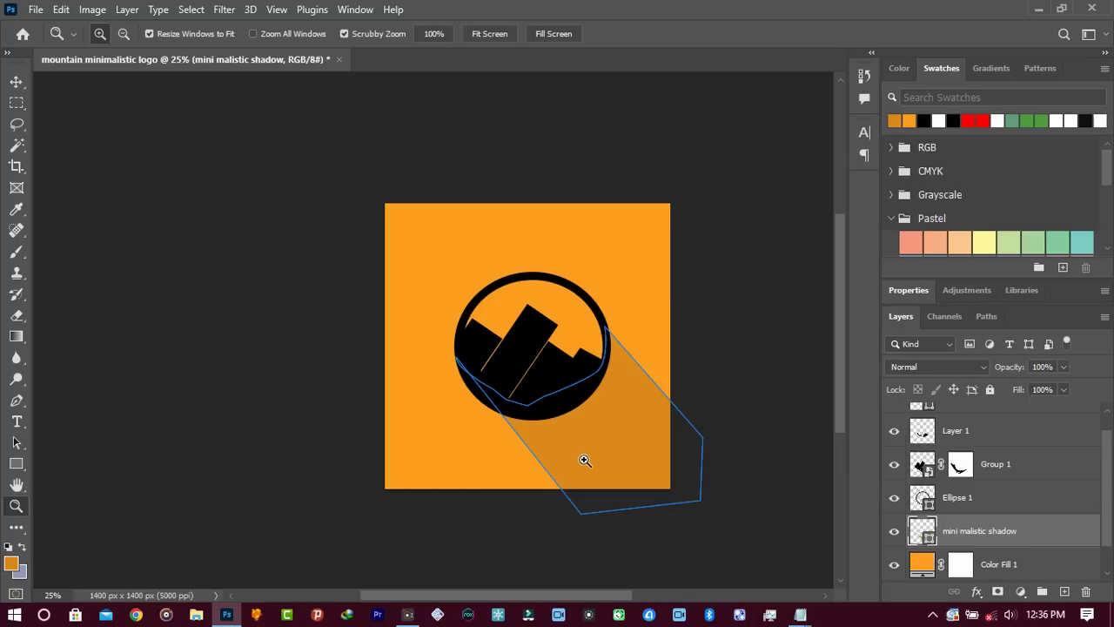
key(p)
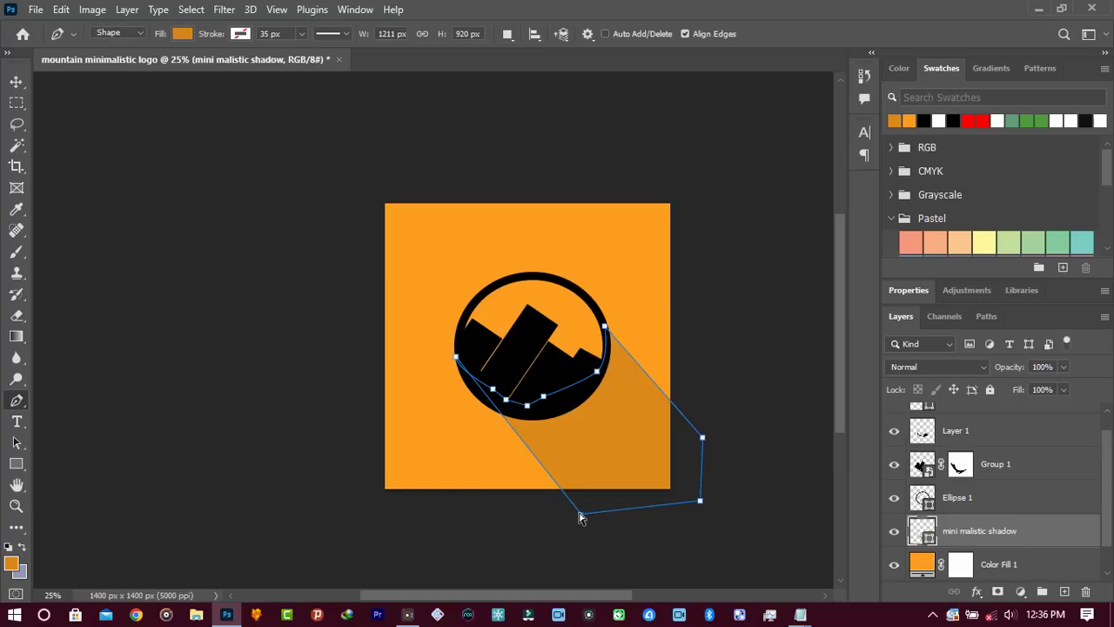
drag(580, 516, 649, 540)
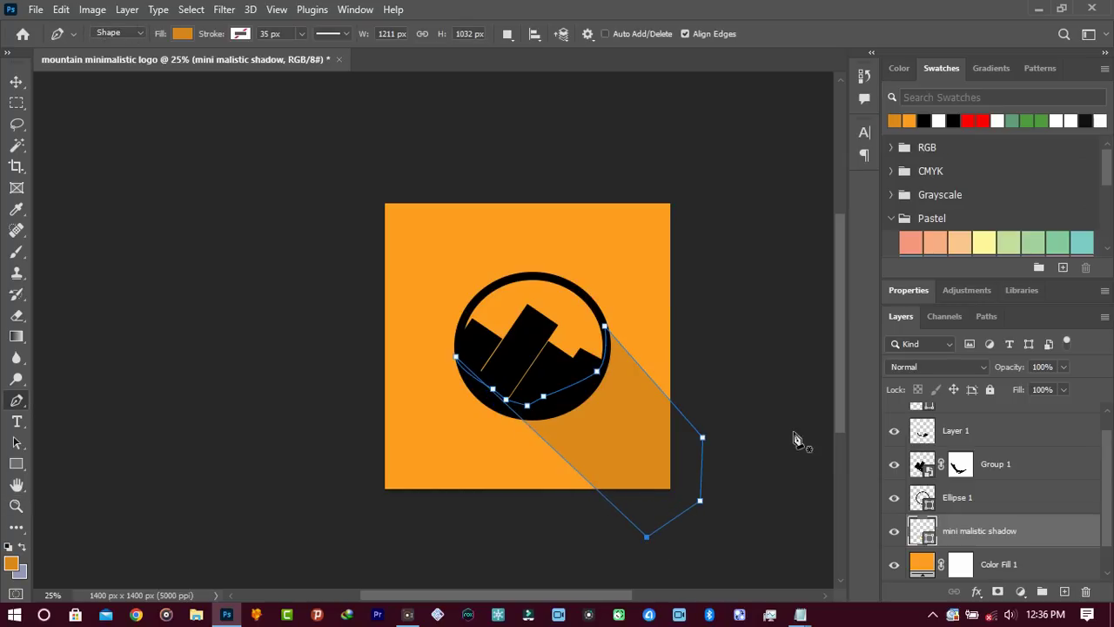
drag(704, 444, 743, 496)
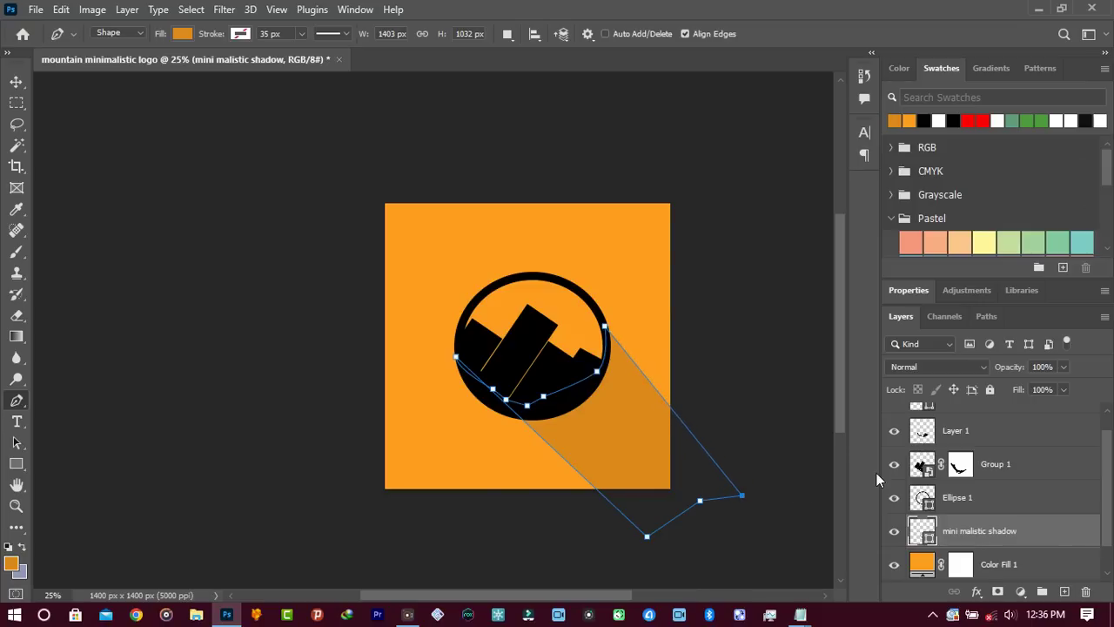
click(963, 499)
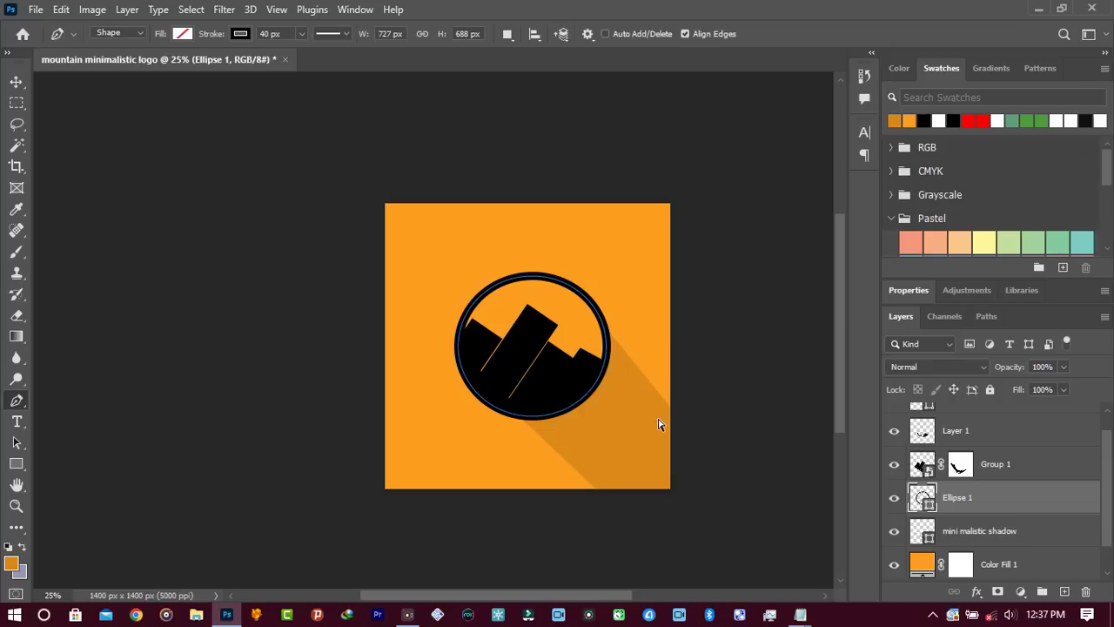
key(Return)
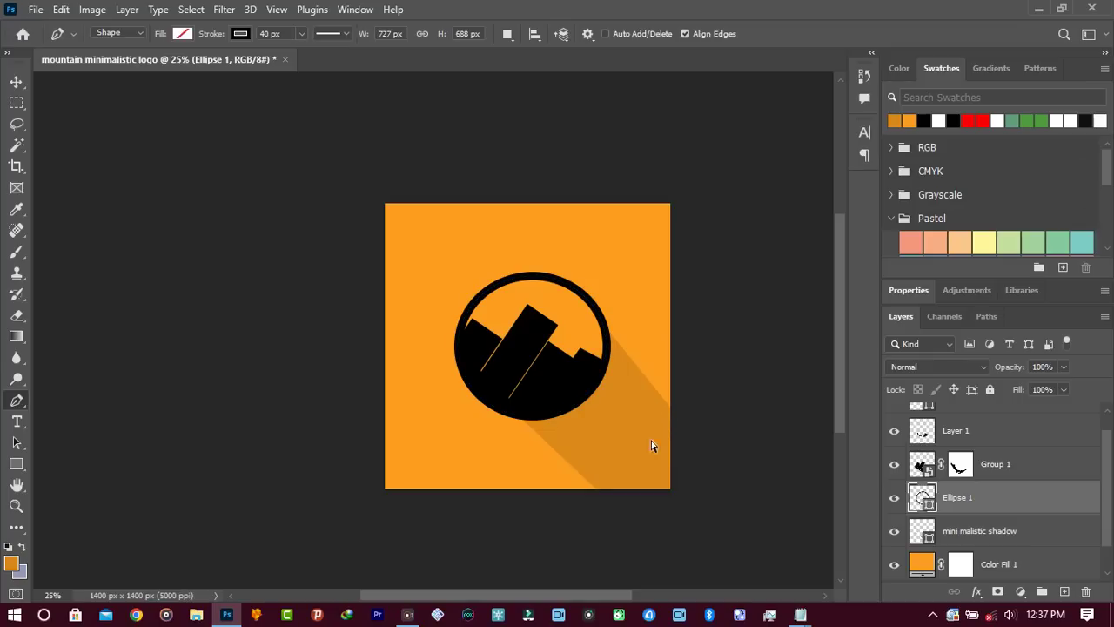
Pull the shadow shape's right outer anchor point farther right so its upper edge runs closer to 45 degrees.
click(971, 531)
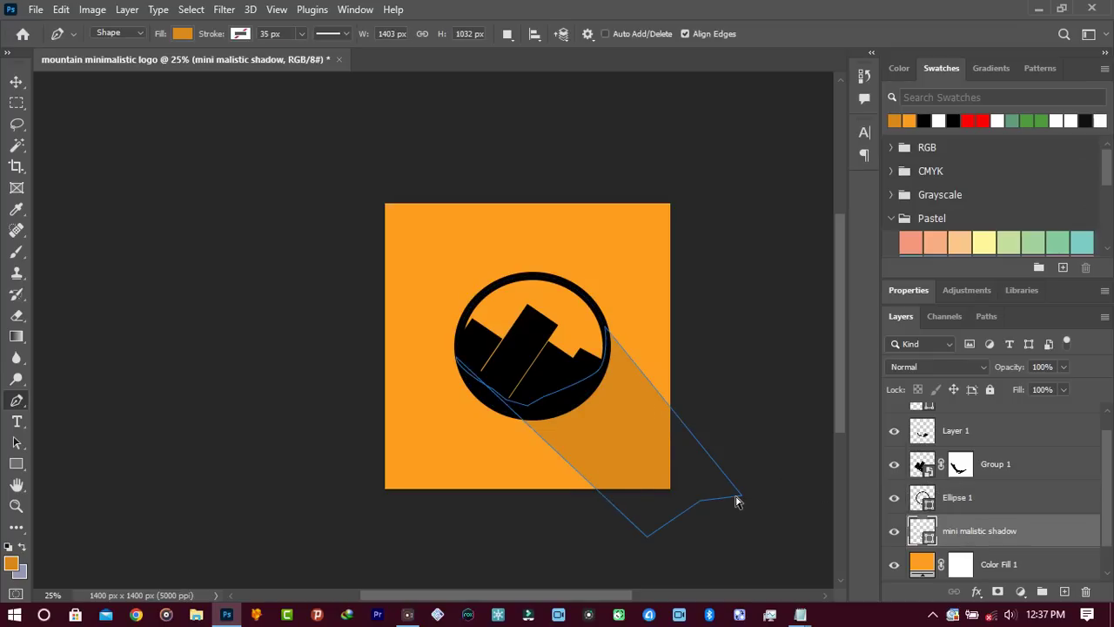
drag(738, 498, 772, 506)
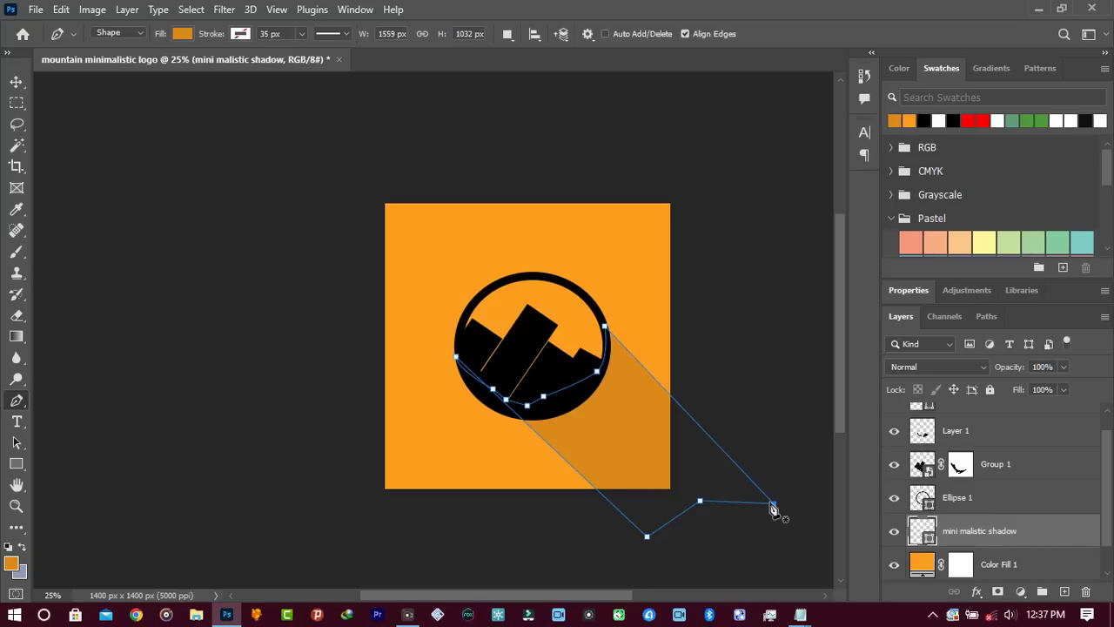
click(969, 512)
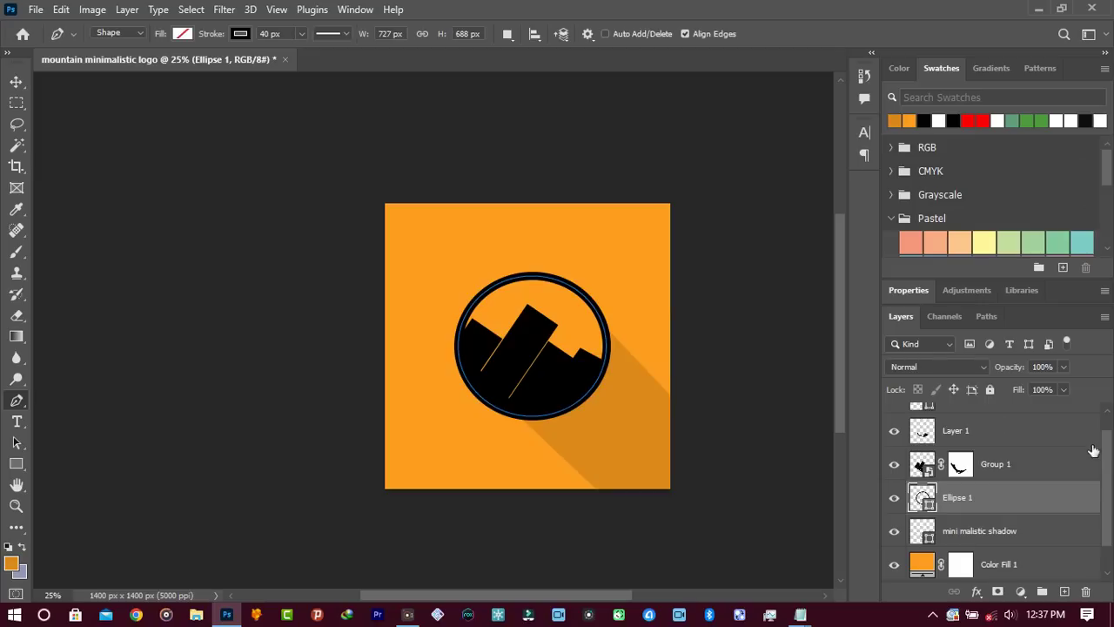
drag(1108, 458, 1110, 400)
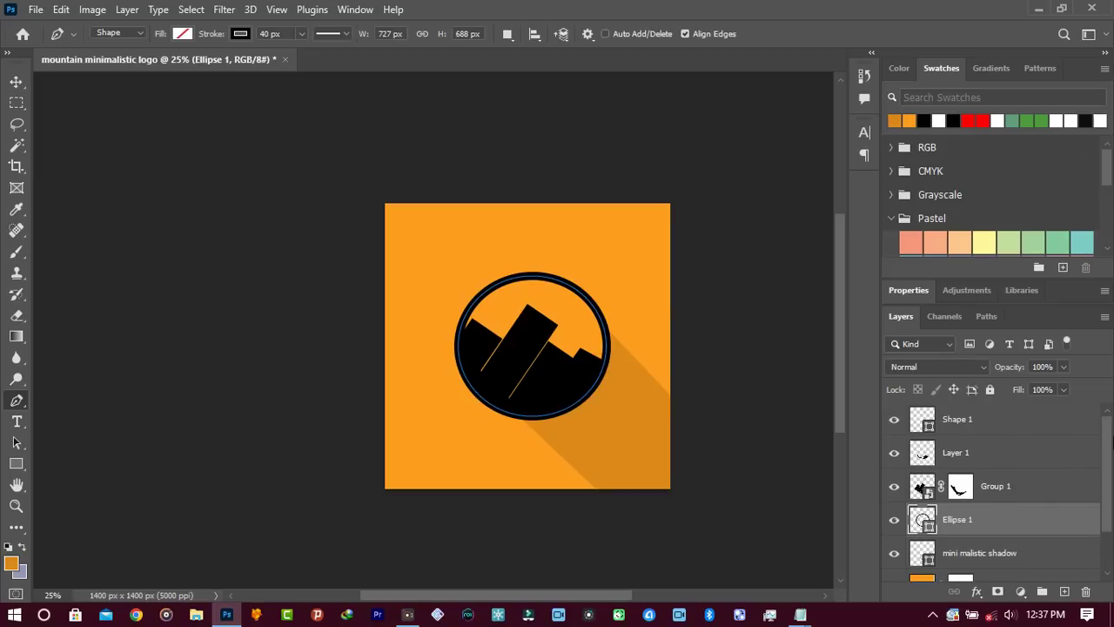
Move the shadow shape's left anchor point down along the ellipse's lower-left edge.
click(1022, 555)
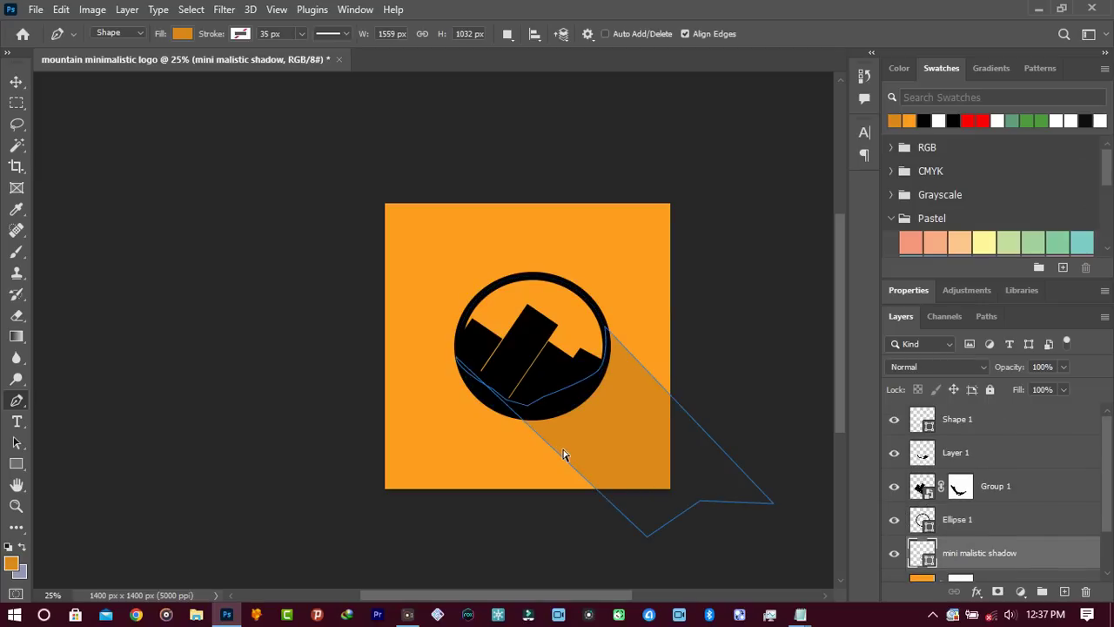
ctrl+click(647, 538)
drag(455, 358, 467, 390)
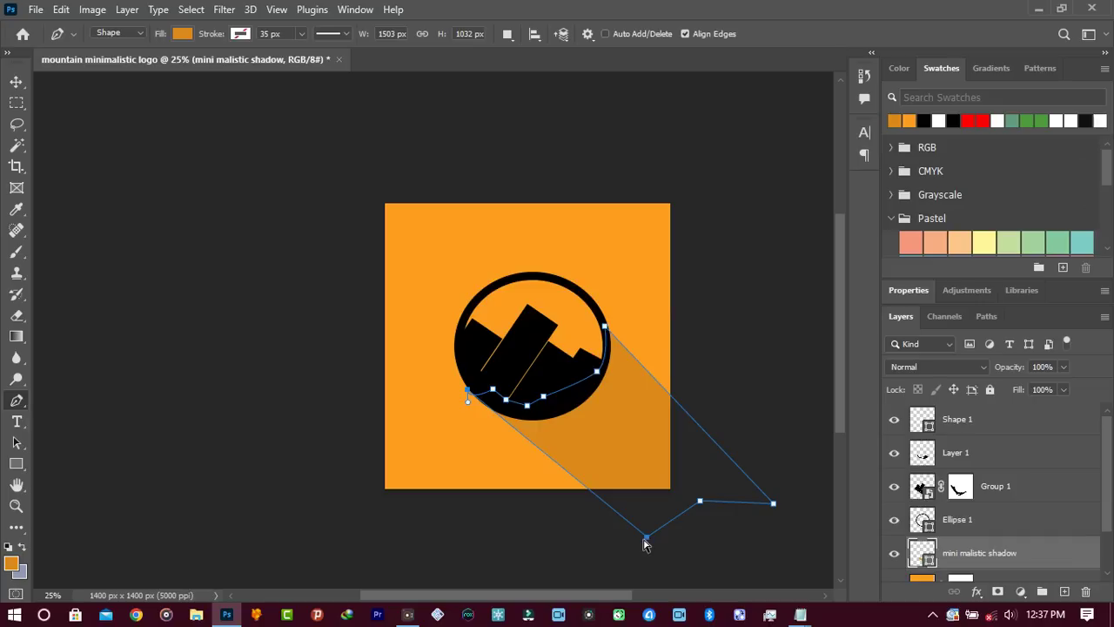
Move the shadow shape's lower outer anchor point down and slightly left so its lower edge runs near 45 degrees, and select Layer 1.
drag(648, 539, 634, 564)
mouse_move(466, 390)
mouse_down()
mouse_move(458, 385)
mouse_move(522, 434)
mouse_move(464, 388)
mouse_move(471, 395)
mouse_up()
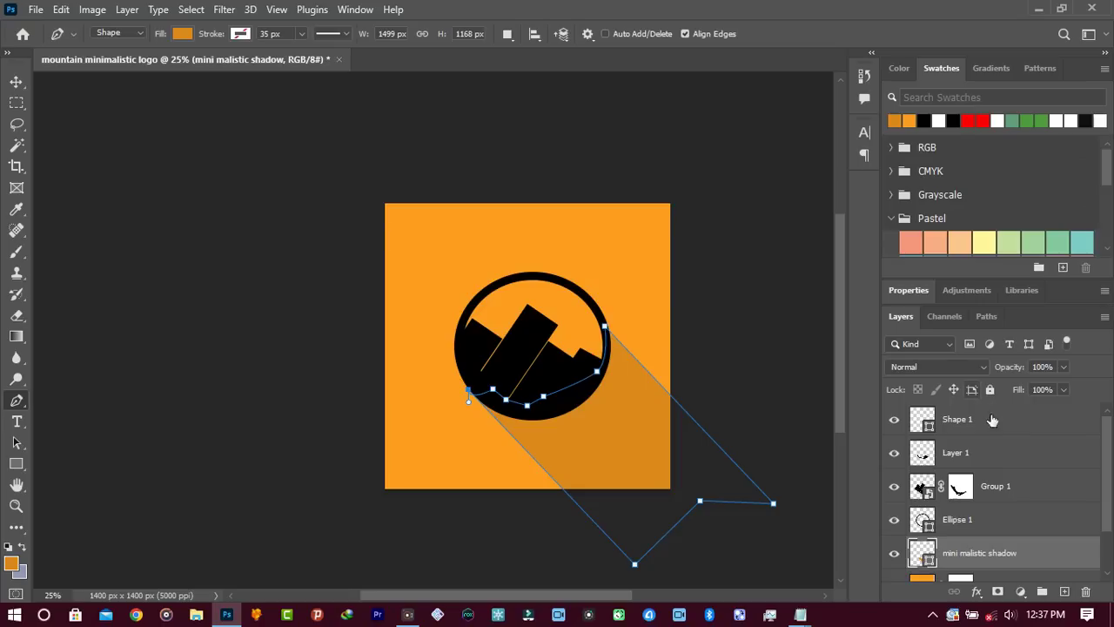
click(991, 467)
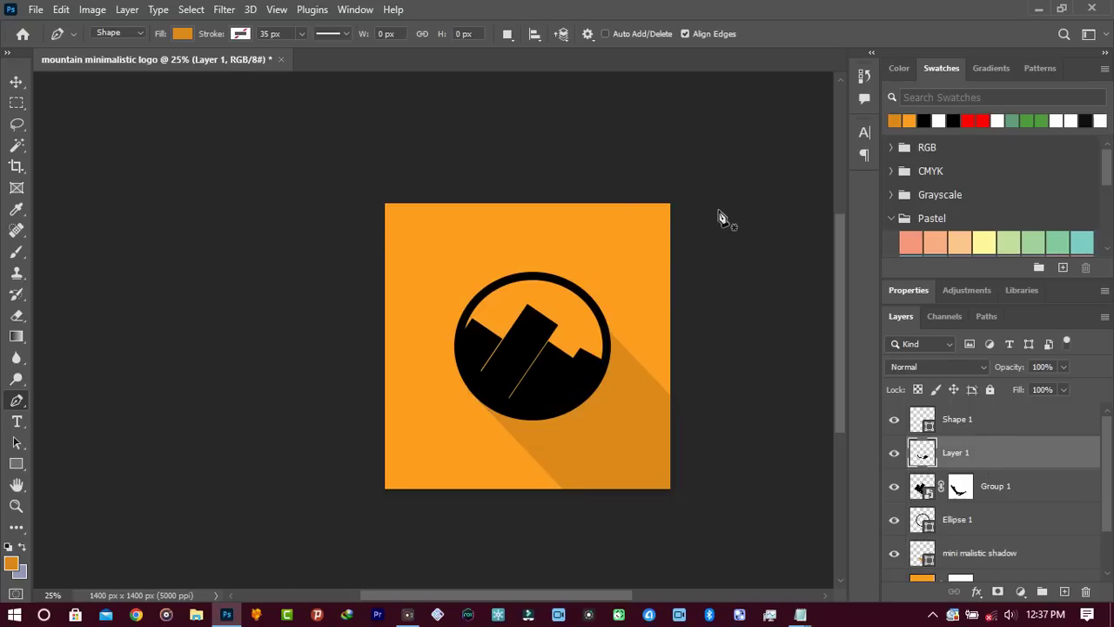
Start a text object in Arial Bold 1 pt above the ellipse and set its color to black (#000000).
key(t)
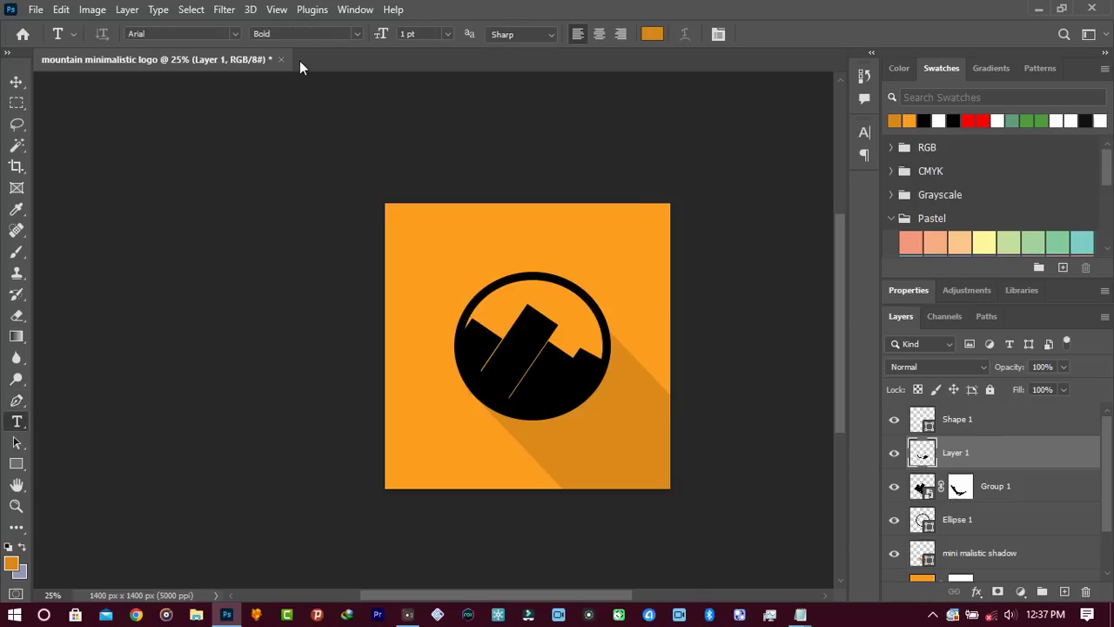
click(444, 251)
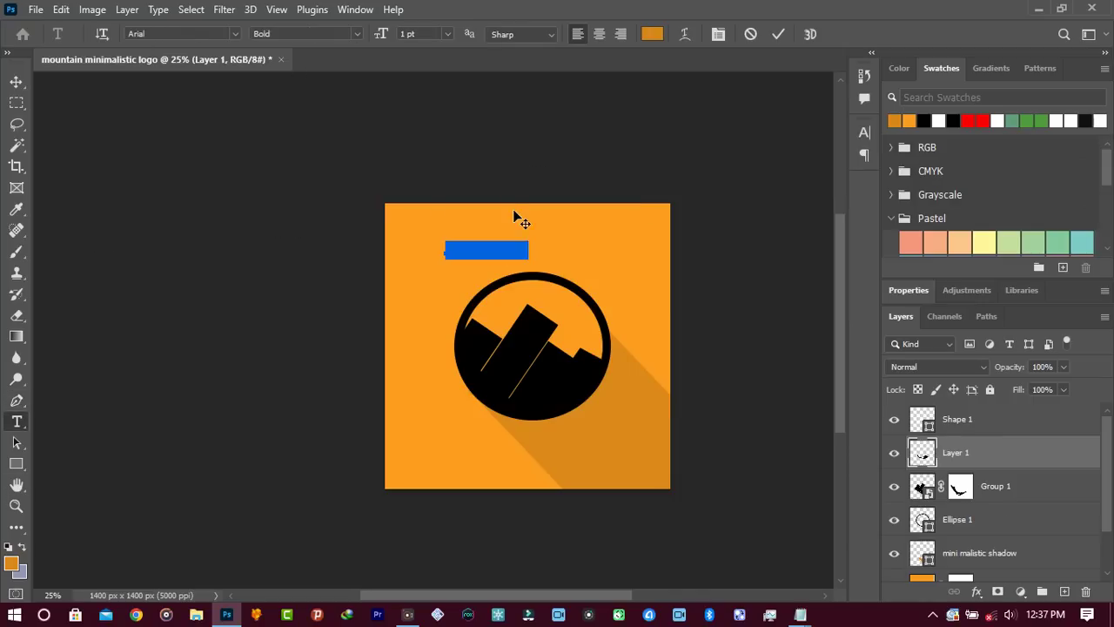
click(652, 34)
drag(714, 455, 601, 557)
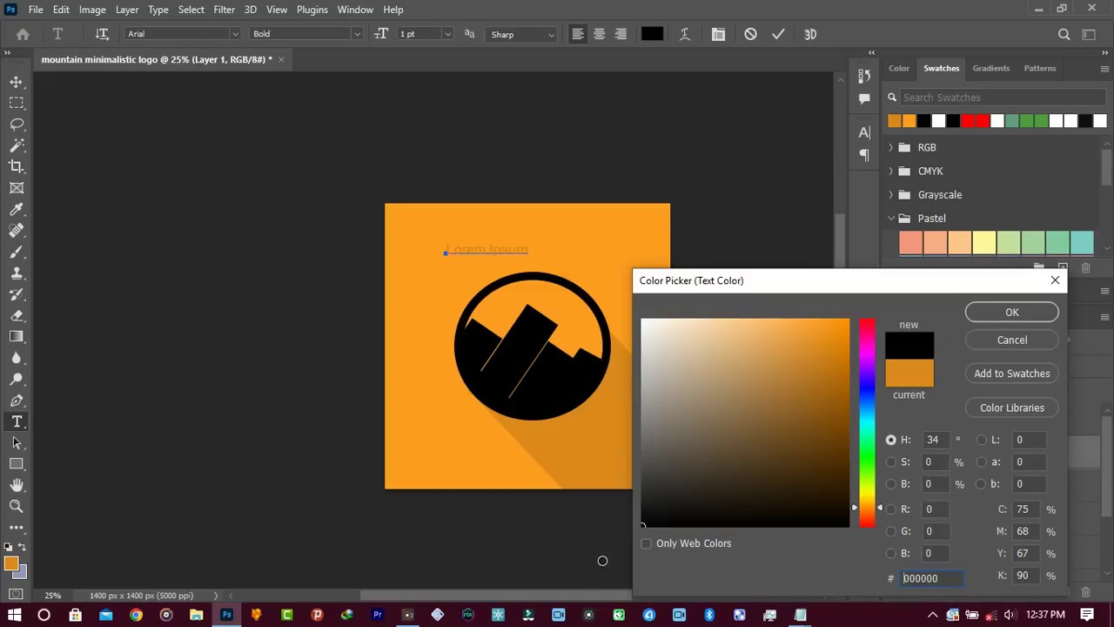
click(1020, 310)
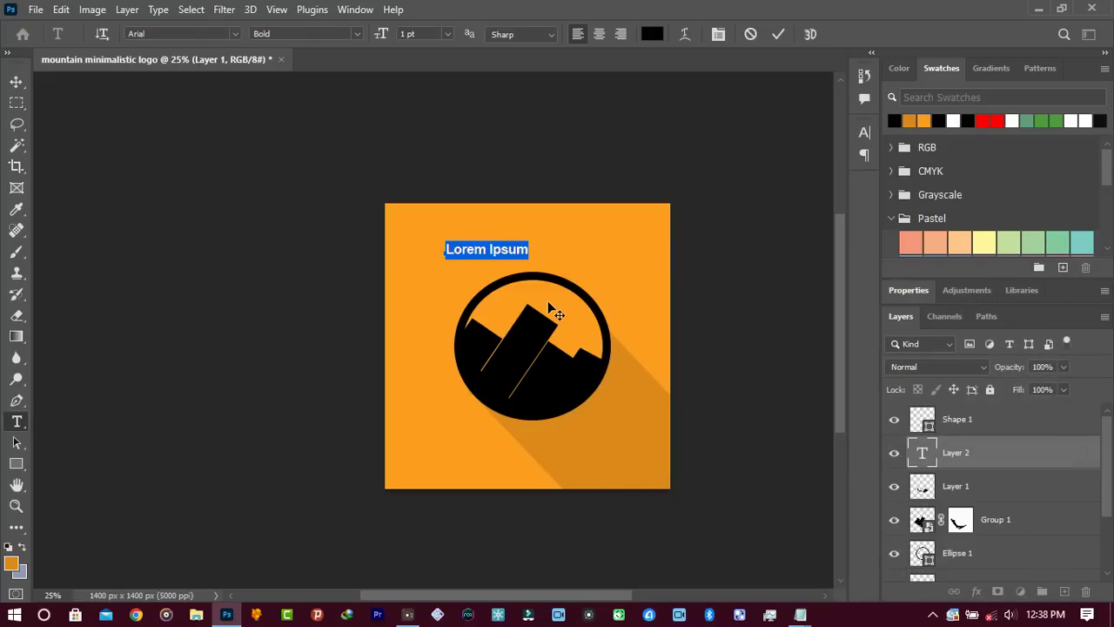
Enter "MOUNTAIN MINIMALISTIC LOGO" as the title text and commit it.
text(M)
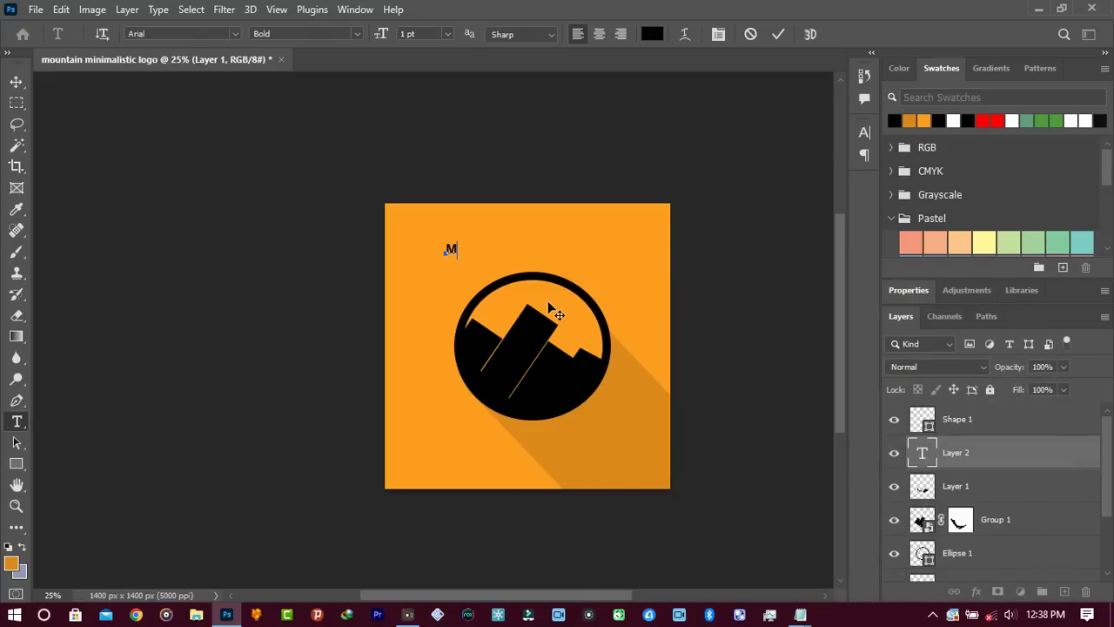
text(OUNT)
text(AIN LOG)
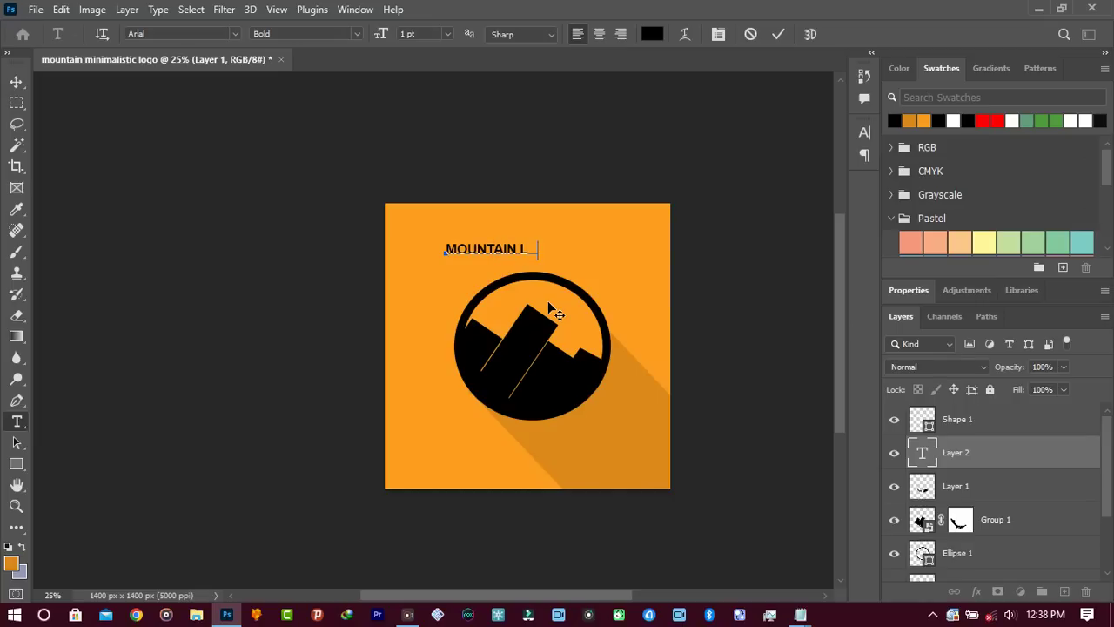
key(BackSpace)
key(BackSpace)
key(BackSpace)
key(BackSpace)
text(MINMALIST)
key(BackSpace)
key(BackSpace)
key(BackSpace)
key(BackSpace)
key(BackSpace)
key(BackSpace)
text(IMALIST)
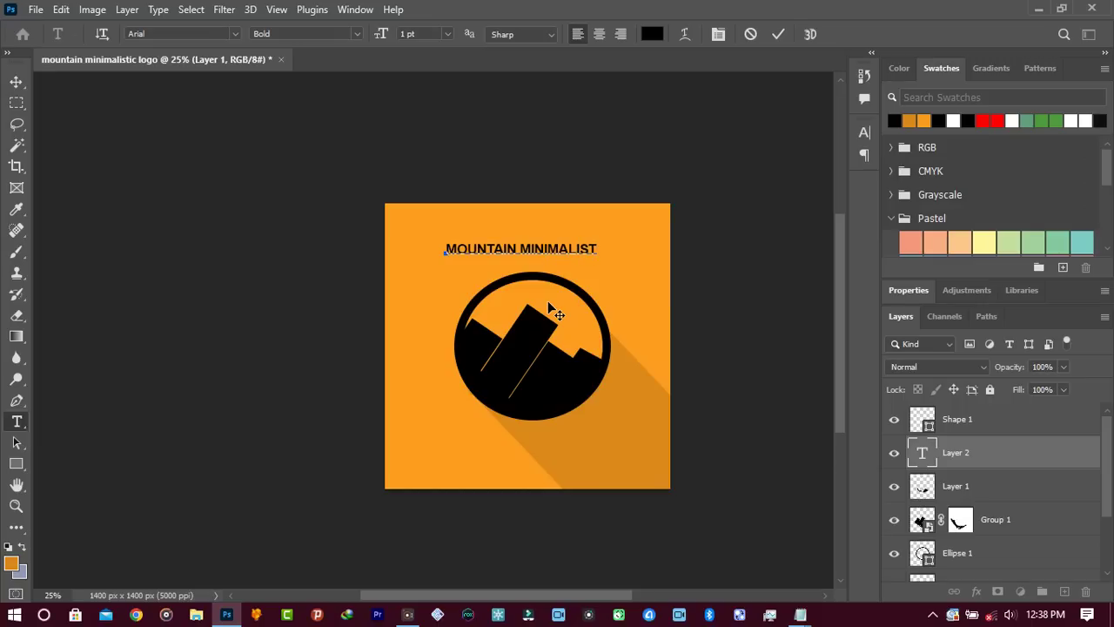
text(IC LOGO)
click(770, 37)
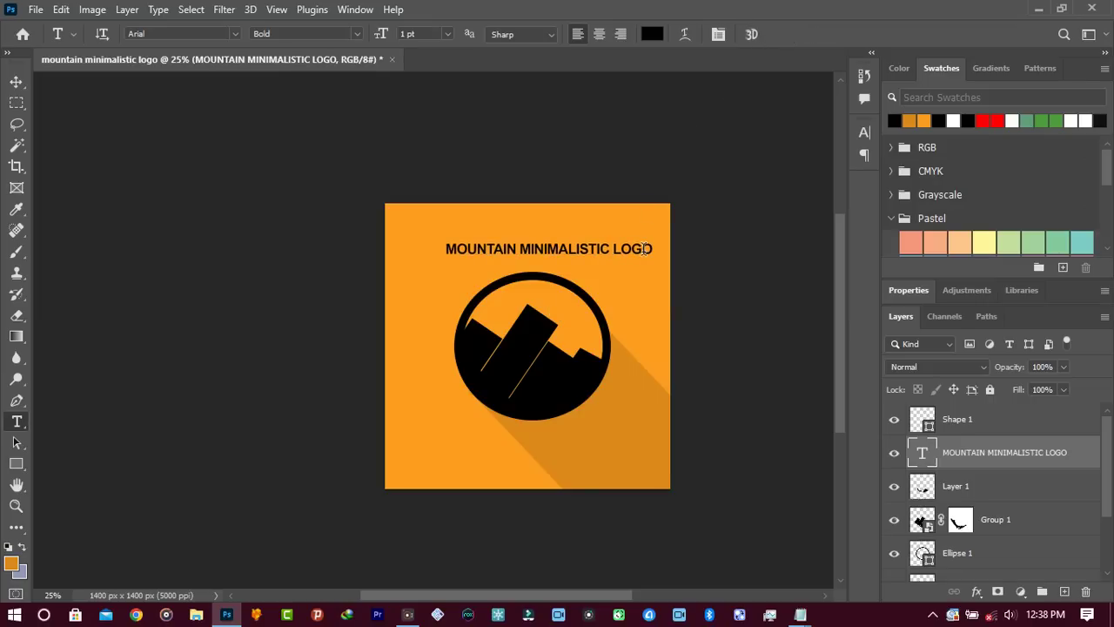
Shift the title about 100 px left and 30 px down, closer to the top of the ellipse.
key(v)
key(shift+Left)
key(shift+Left)
key(shift+Left)
key(shift+Left)
key(shift+Left)
key(shift+Left)
key(shift+Left)
key(shift+Left)
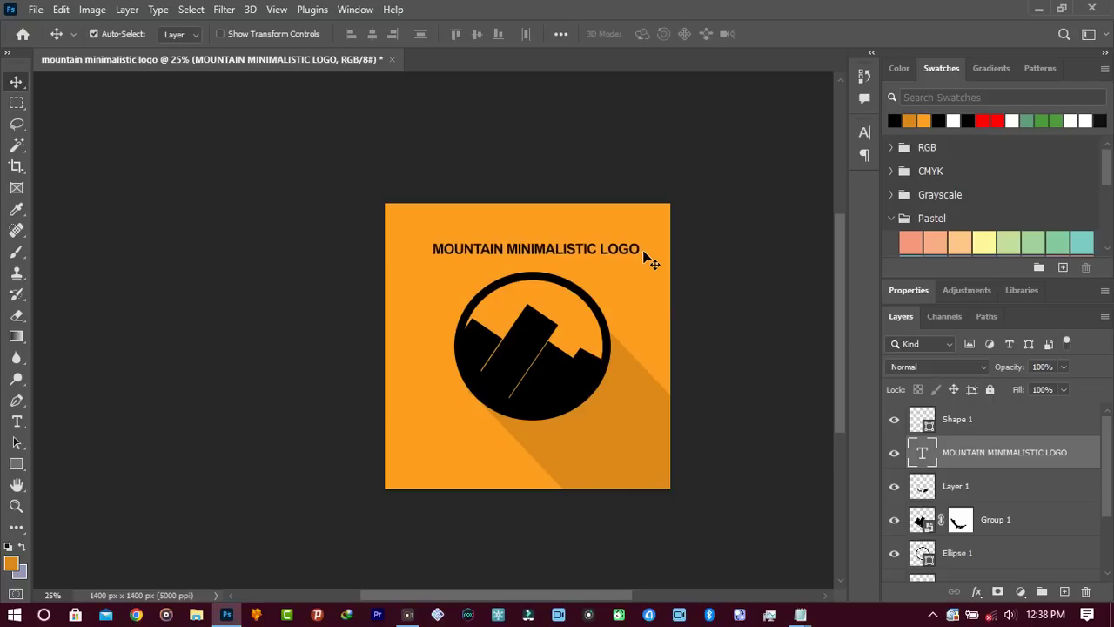
key(shift+Down)
key(shift+Down)
key(shift+Down)
key(shift+Left)
key(shift+Left)
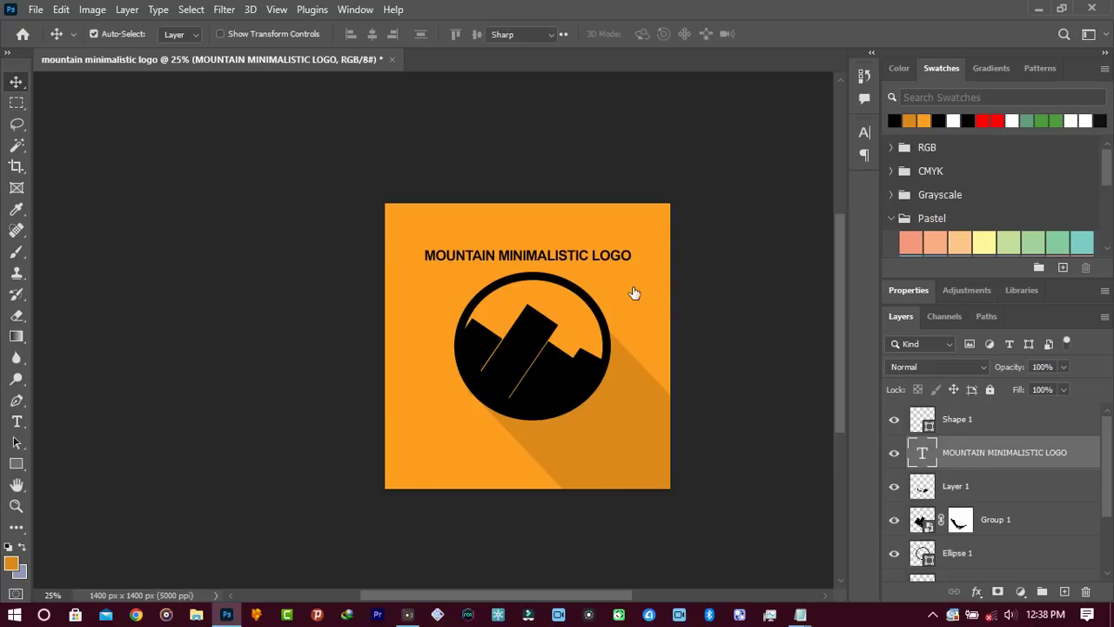
Reduce the title's font size, trying 0.5 pt and 0.8 pt before setting it to 0.6 pt.
double_click(911, 458)
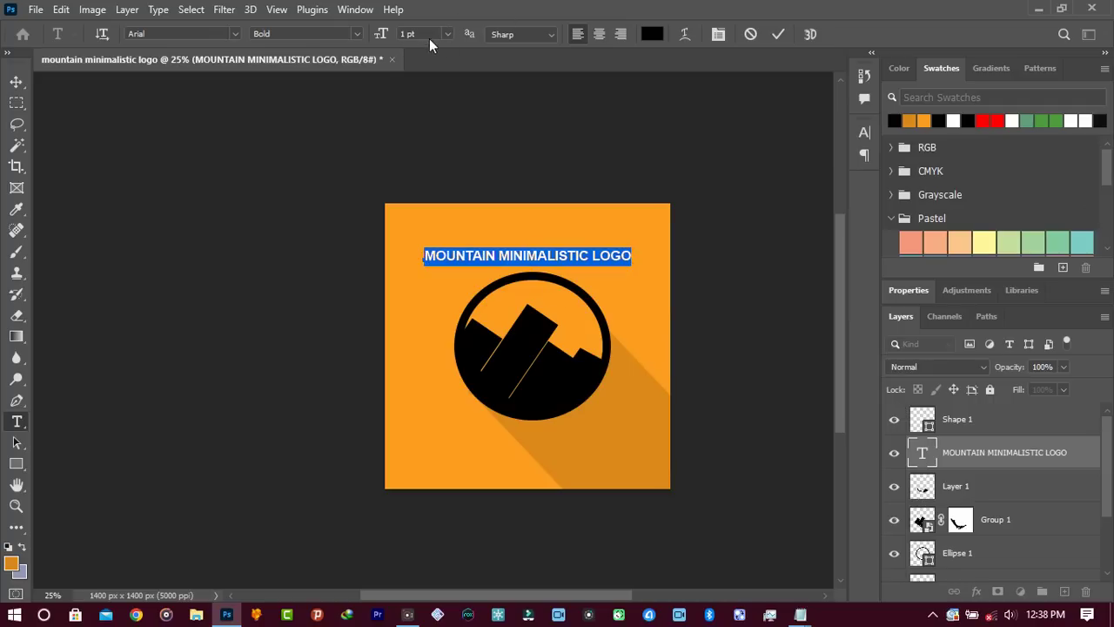
click(406, 37)
text(0.5)
key(Return)
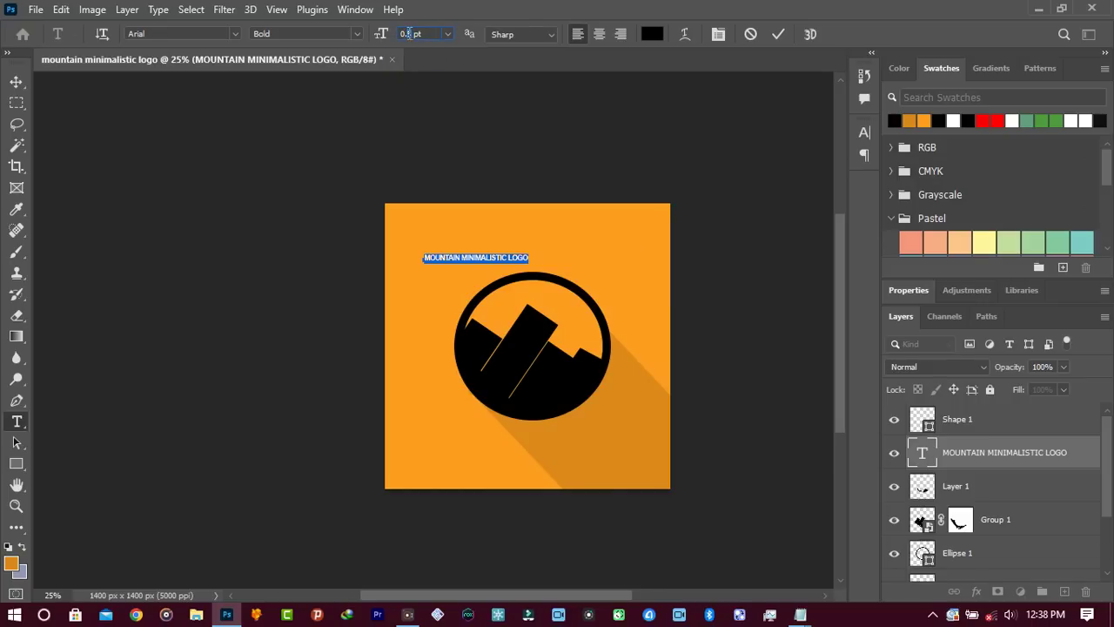
text(0.8)
key(Return)
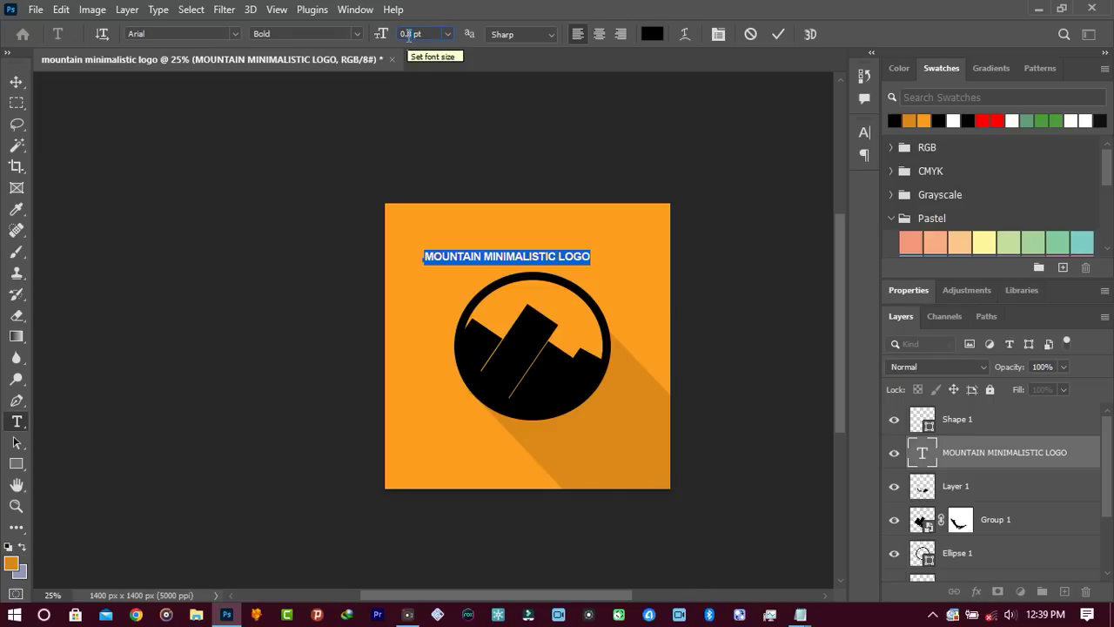
text(6)
key(Return)
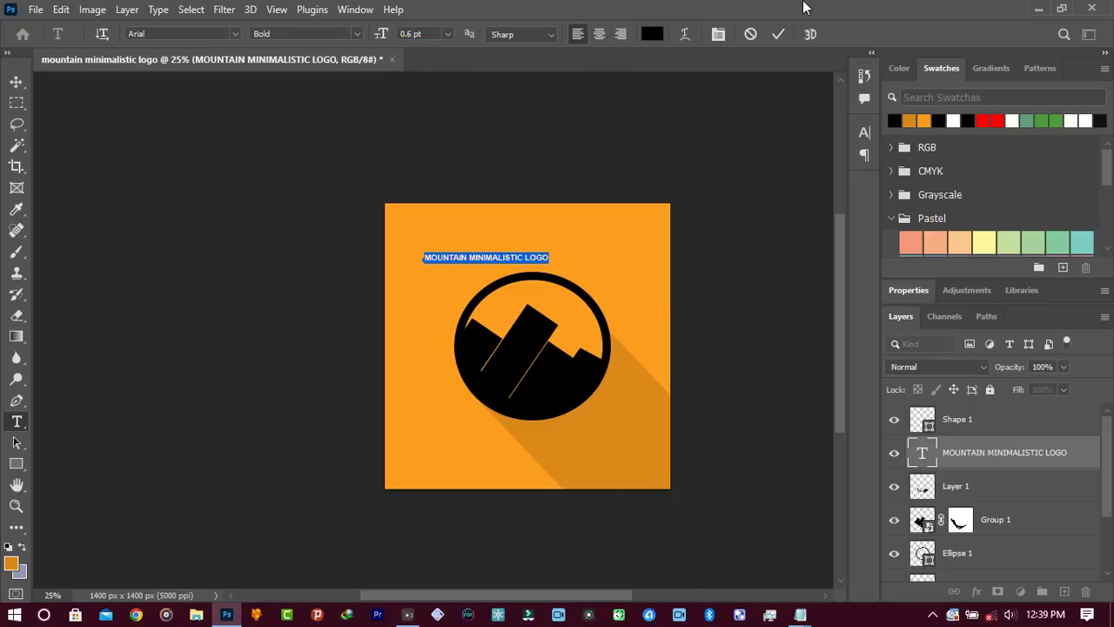
click(779, 34)
Move the title about 200 px right in coarse nudges to center it horizontally on the canvas above the ellipse.
key(v)
key(shift+Right)
key(shift+Right)
key(shift+Right)
key(shift+Right)
key(shift+Right)
key(shift+Right)
key(shift+Right)
key(shift+Right)
key(shift+Right)
key(shift+Right)
key(shift+Right)
key(shift+Right)
key(shift+Right)
key(shift+Right)
key(shift+Right)
key(shift+Right)
key(shift+Right)
key(shift+Right)
key(shift+Right)
key(shift+Right)
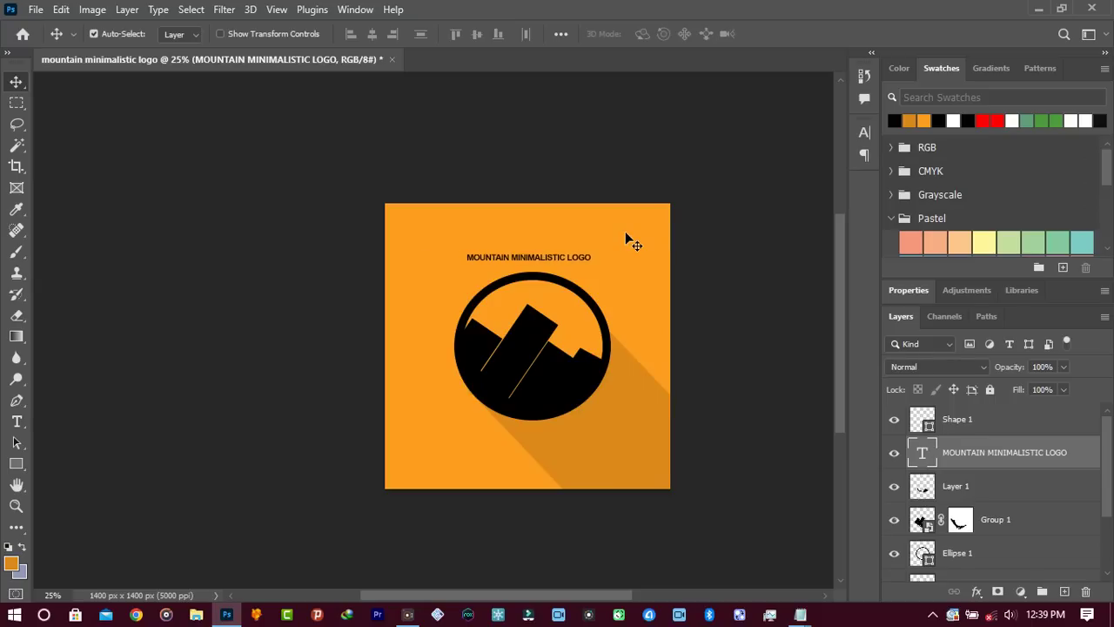
key(shift+Left)
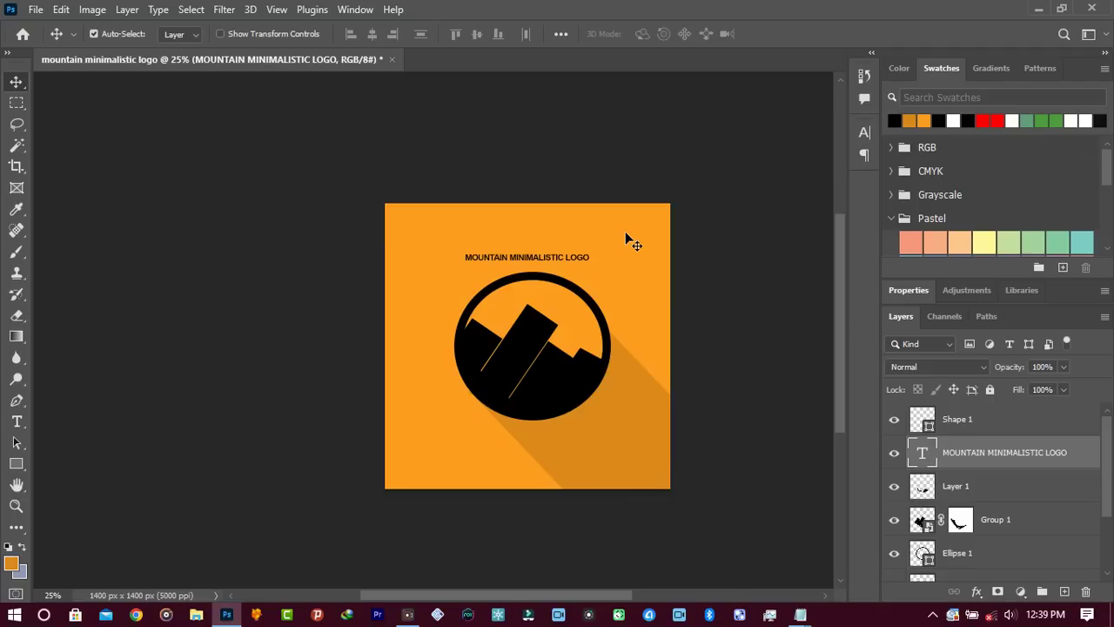
key(shift+Left)
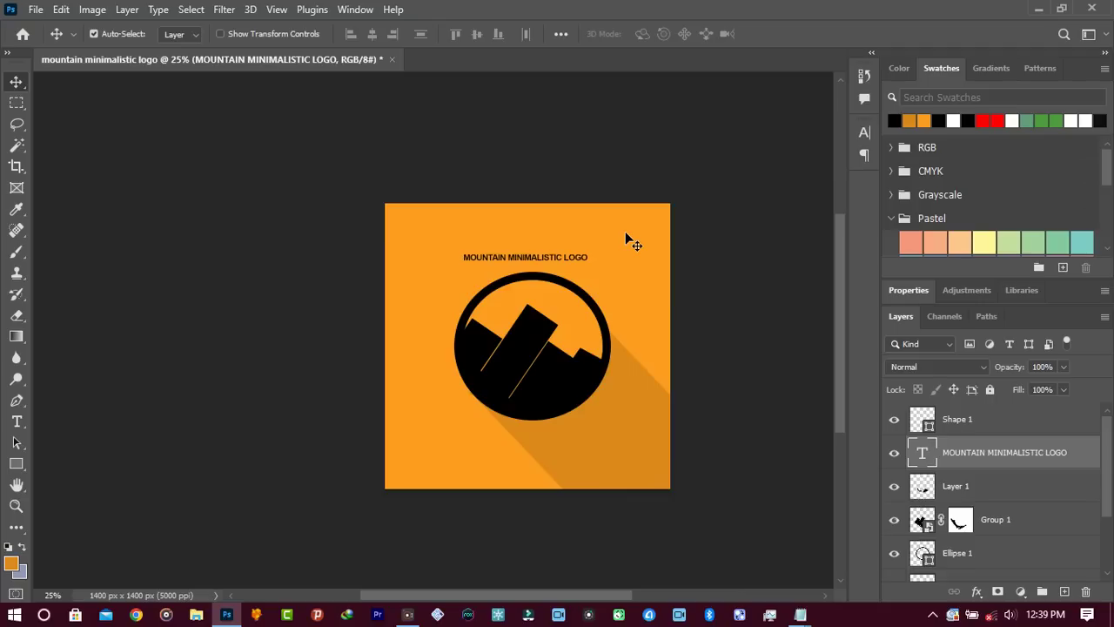
key(shift+Right)
key(shift+Up)
key(shift+Down)
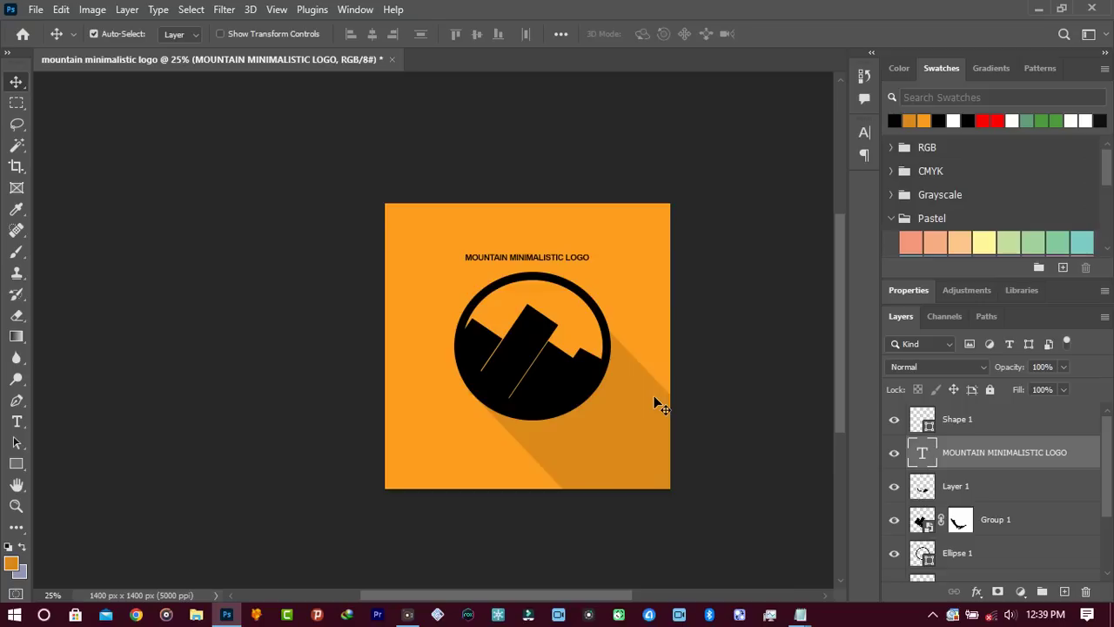
On the mini malistic shadow layer, raise the shape's upper anchor along the ellipse's right edge and adjust the right outer anchor for a 45-degree edge.
key(p)
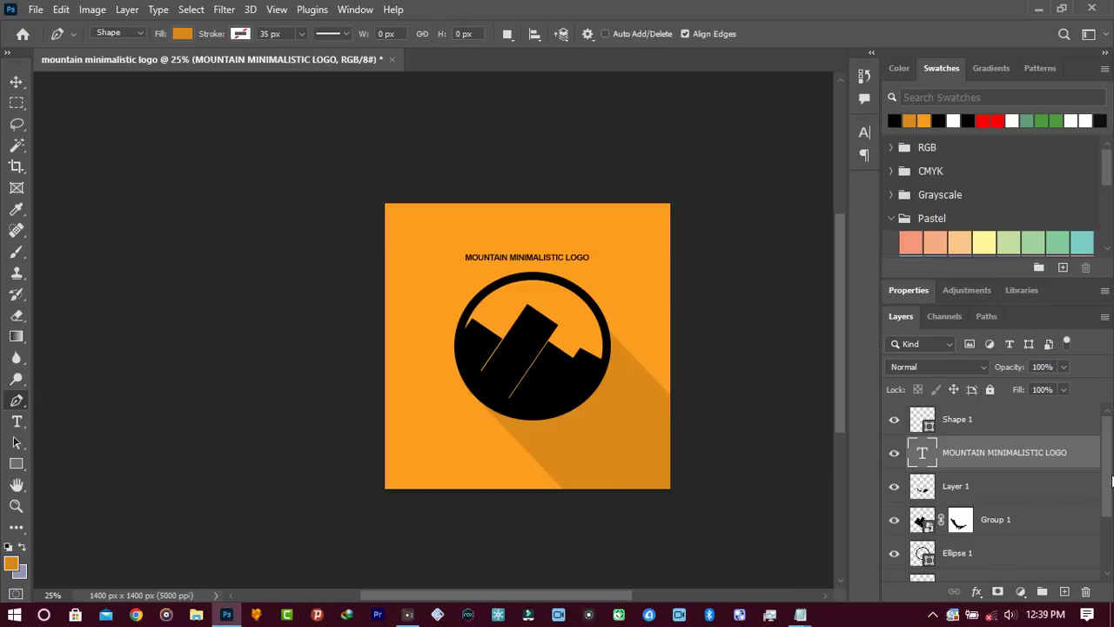
scroll(1088, 522, down, 2)
click(1015, 507)
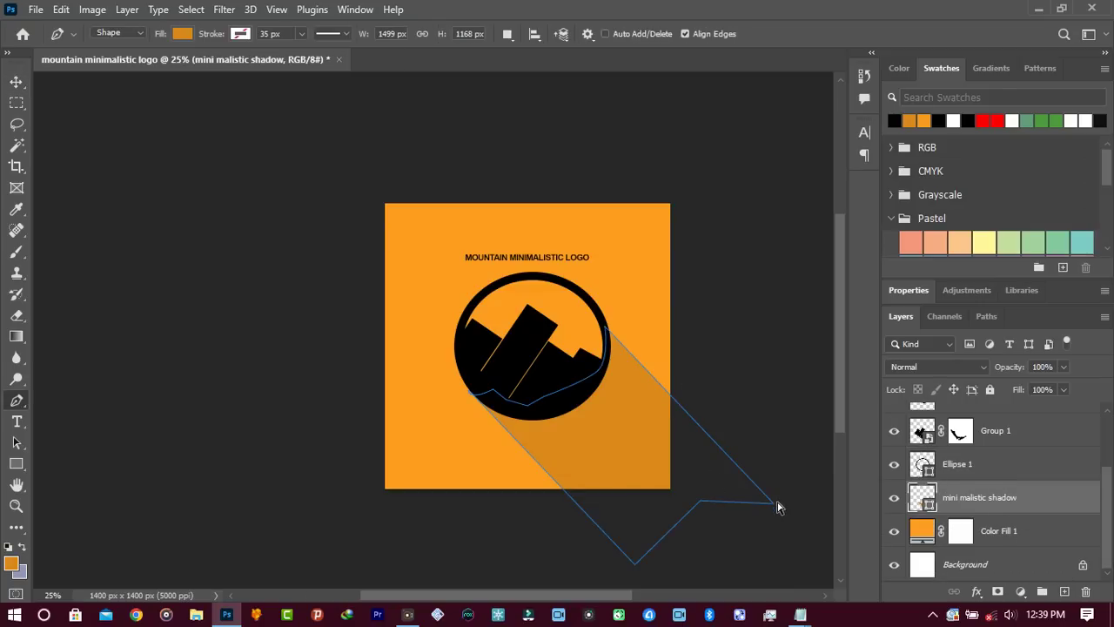
drag(777, 507, 787, 474)
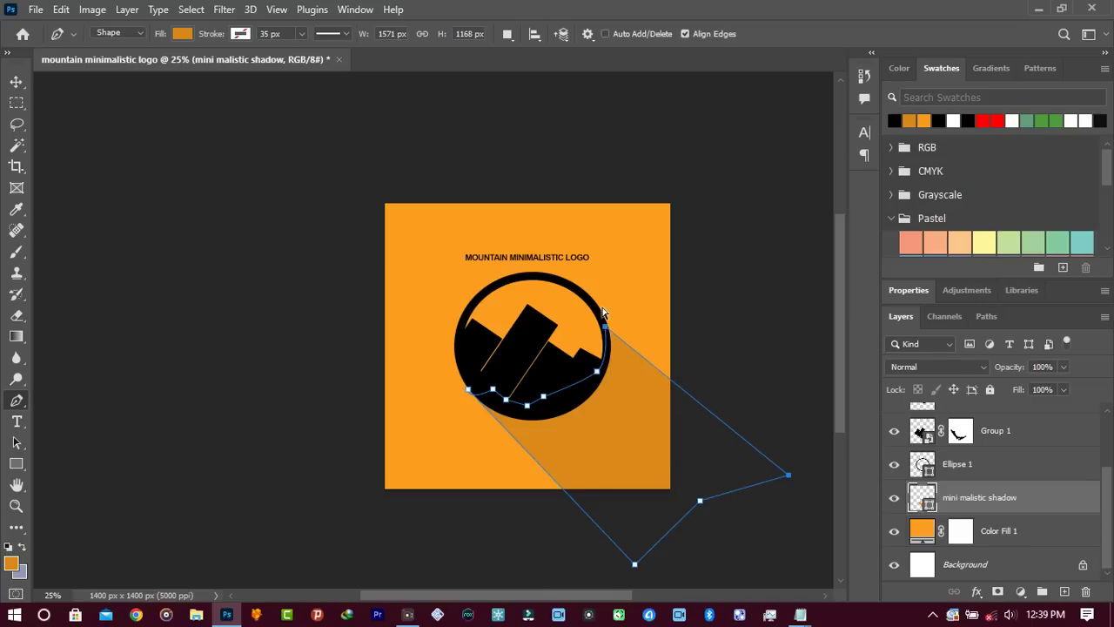
drag(605, 327, 600, 315)
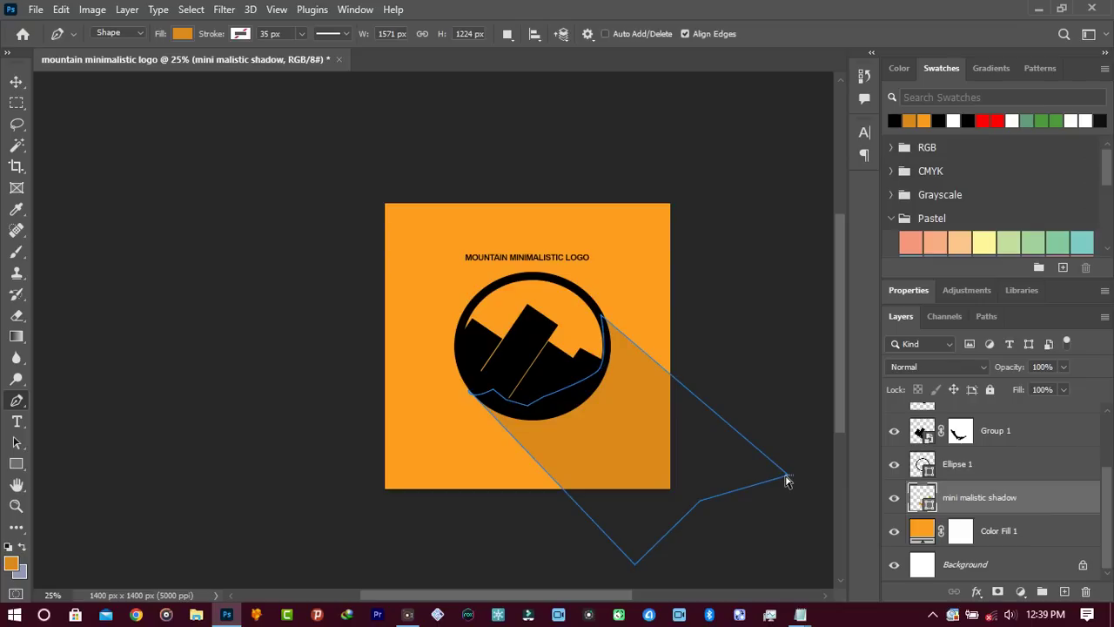
drag(787, 477, 781, 496)
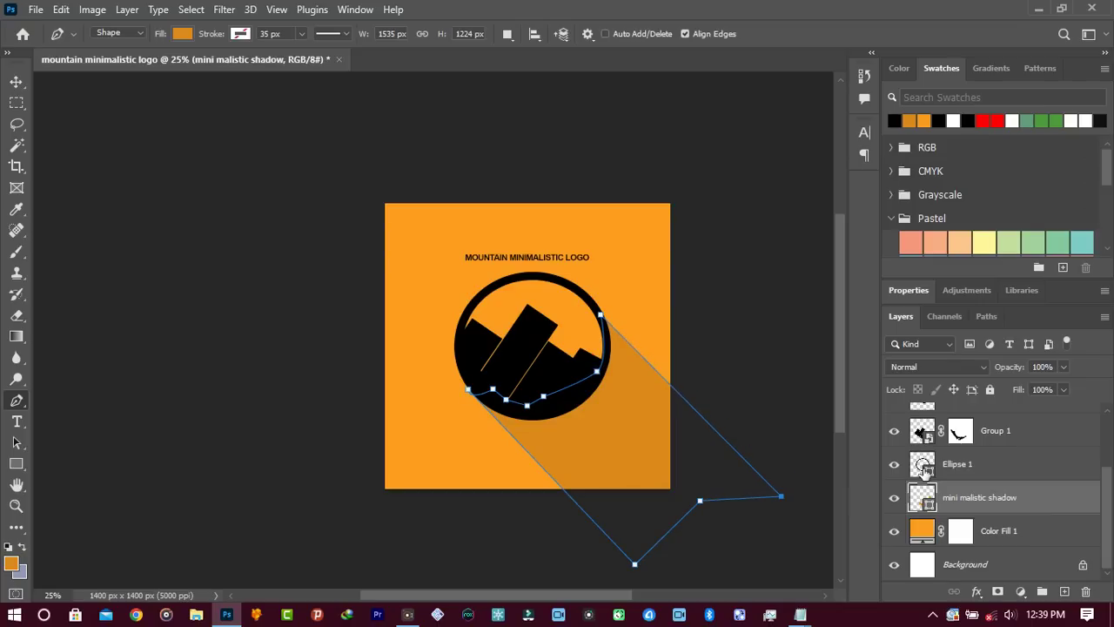
click(993, 433)
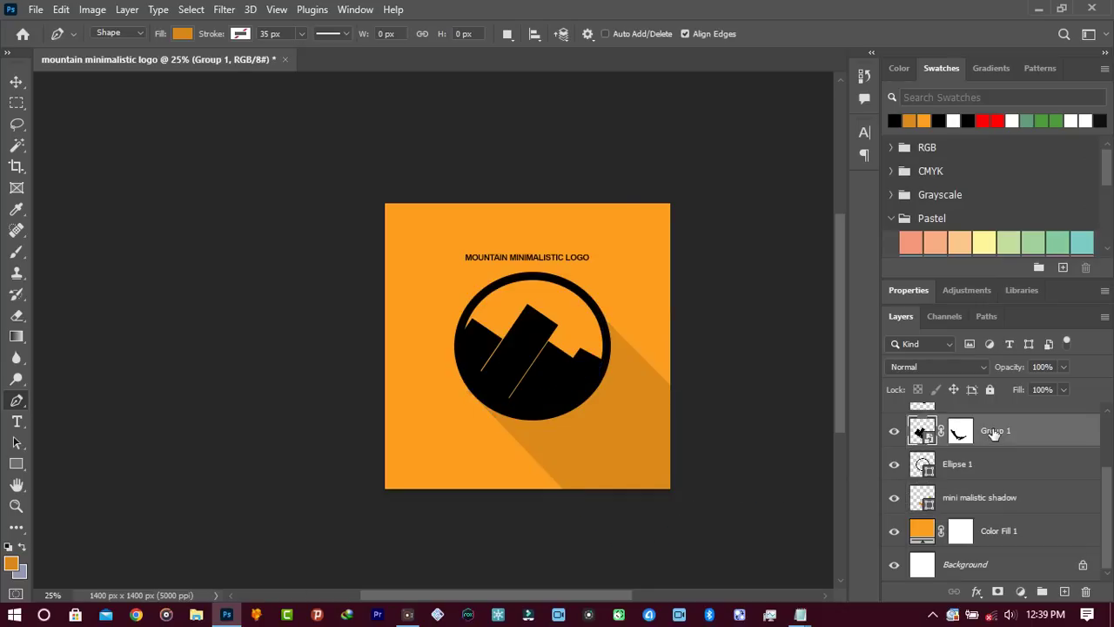
key(z)
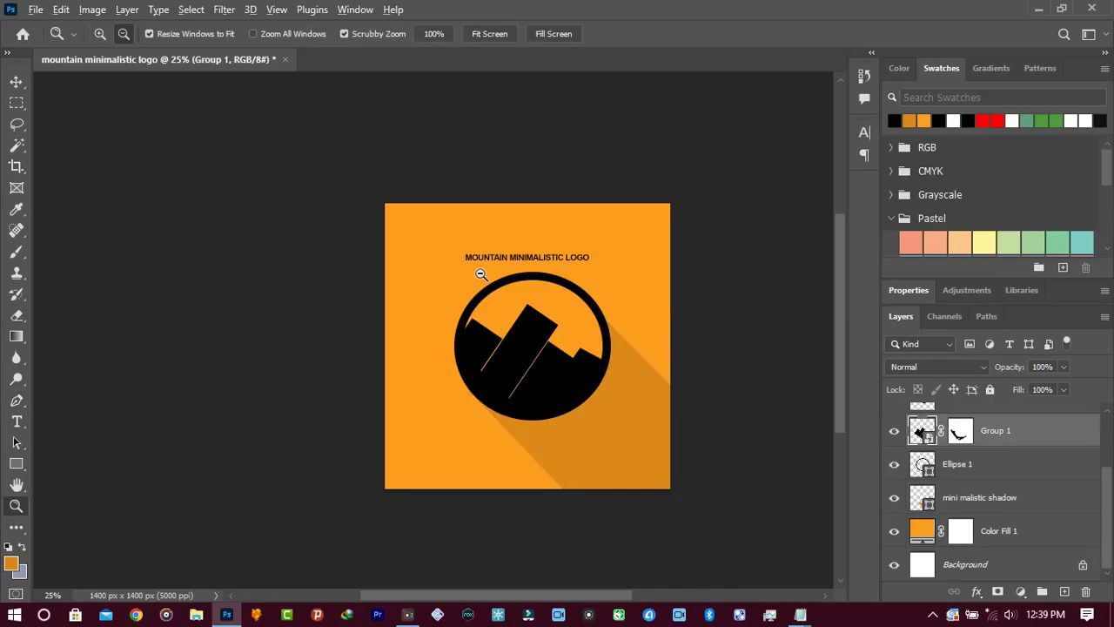
alt+click(479, 274)
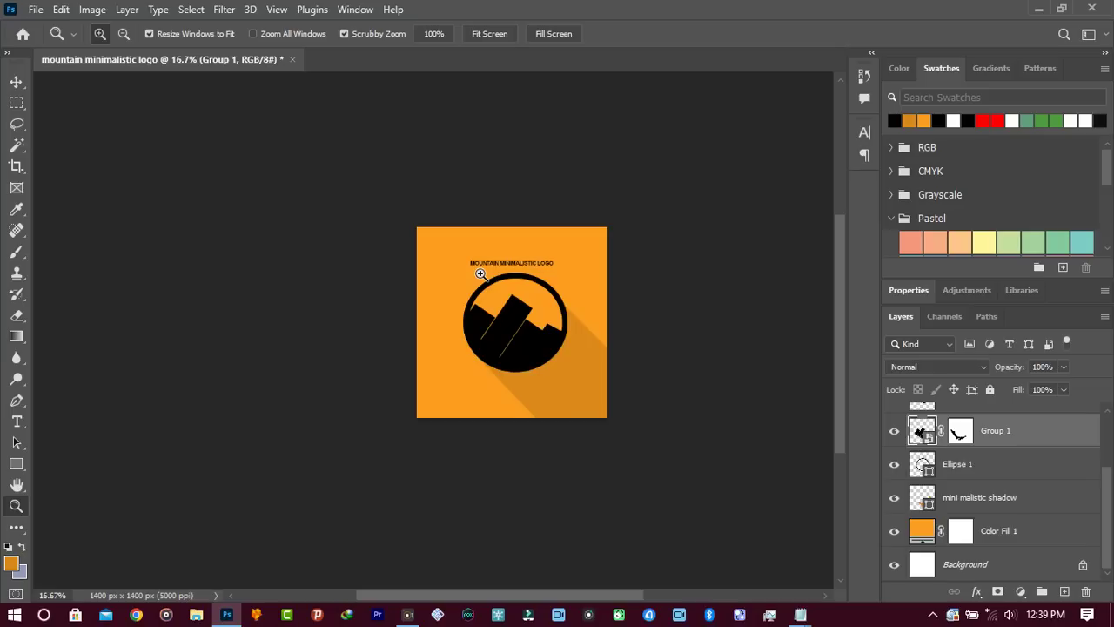
click(507, 307)
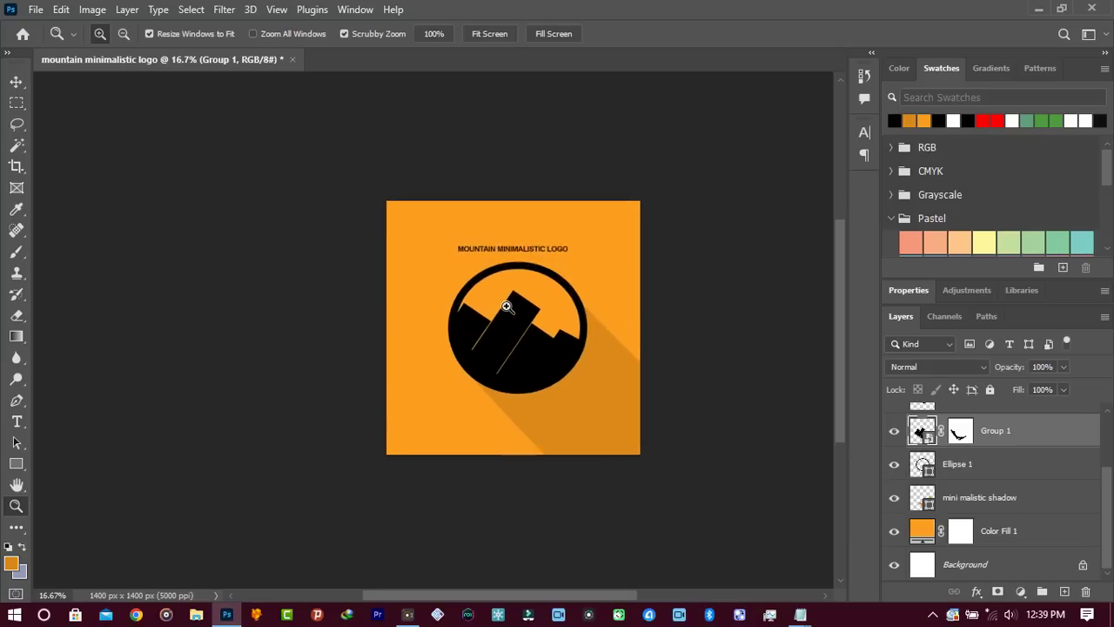